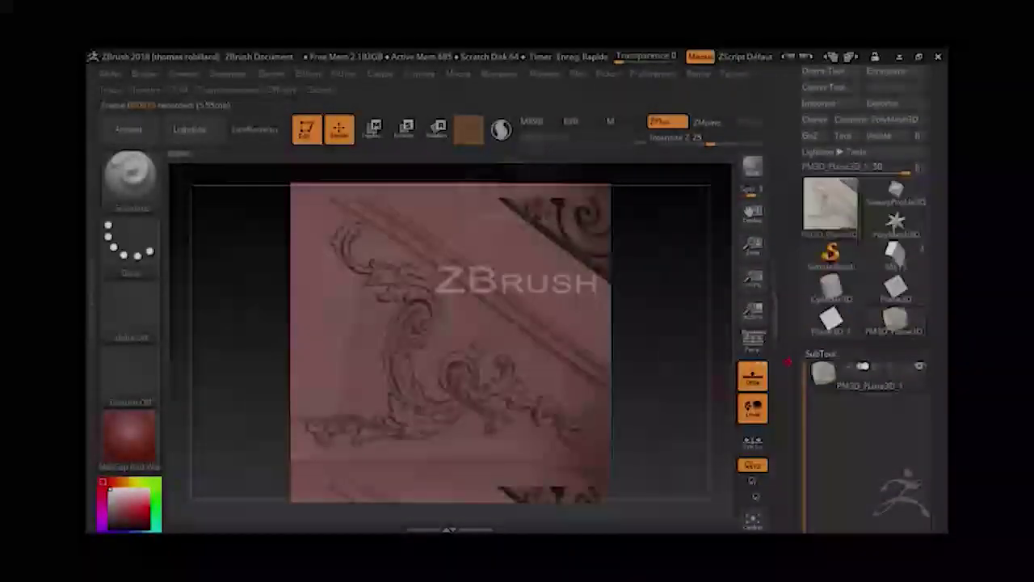
# Scroll the Tool palette down to the Geometry and Display sections.
pyautogui.scroll(-5, 864, 313)
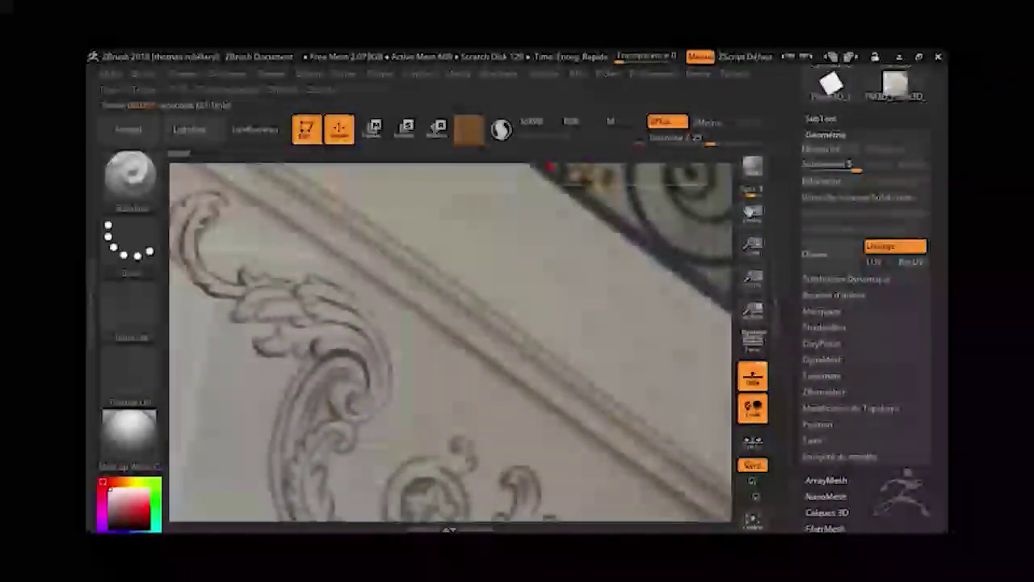
pyautogui.scroll(-4, 857, 403)
pyautogui.scroll(-3, 856, 453)
pyautogui.scroll(-2, 856, 481)
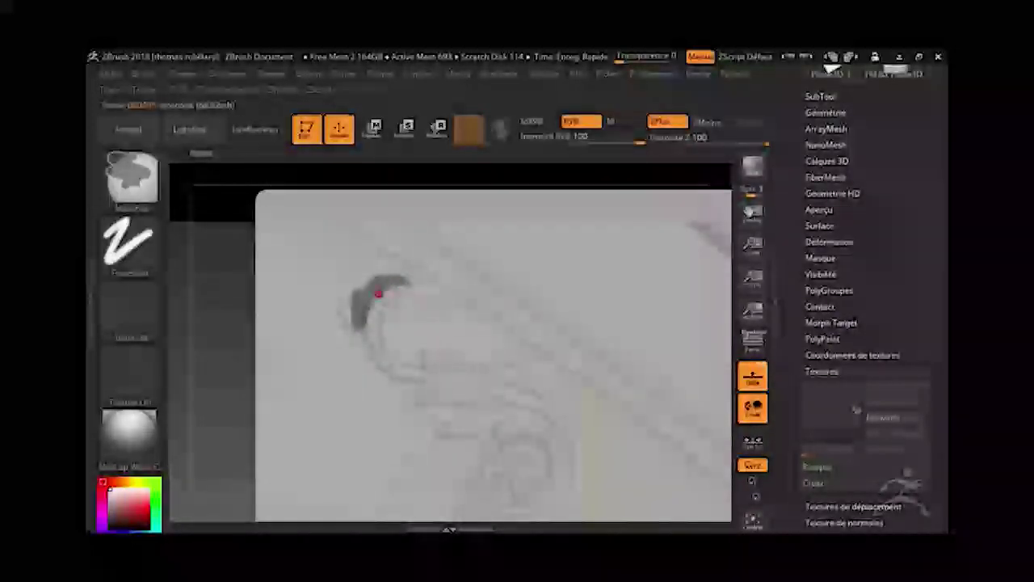
# Mask the upper leaf curl, its thin stem, the scroll's tail and the curl sweeping from it.
pyautogui.moveTo(398, 296)
pyautogui.mouseDown()
pyautogui.moveTo(369, 318)
pyautogui.moveTo(340, 312)
pyautogui.mouseUp()
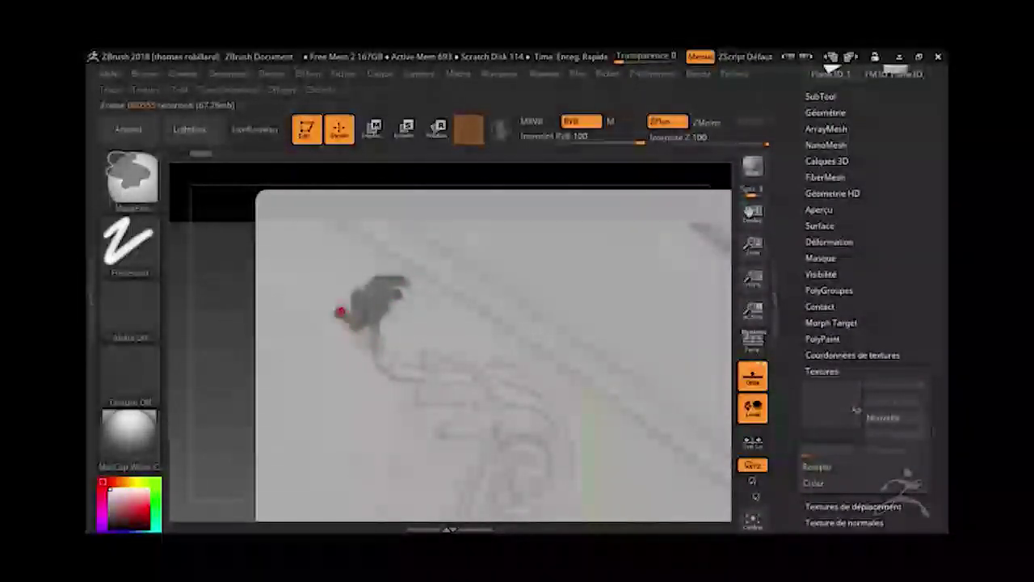
pyautogui.moveTo(373, 349)
pyautogui.mouseDown()
pyautogui.moveTo(396, 369)
pyautogui.moveTo(461, 374)
pyautogui.moveTo(421, 395)
pyautogui.moveTo(450, 381)
pyautogui.moveTo(462, 388)
pyautogui.moveTo(521, 377)
pyautogui.moveTo(529, 391)
pyautogui.moveTo(480, 427)
pyautogui.moveTo(458, 427)
pyautogui.moveTo(475, 406)
pyautogui.moveTo(490, 415)
pyautogui.moveTo(466, 445)
pyautogui.mouseUp()
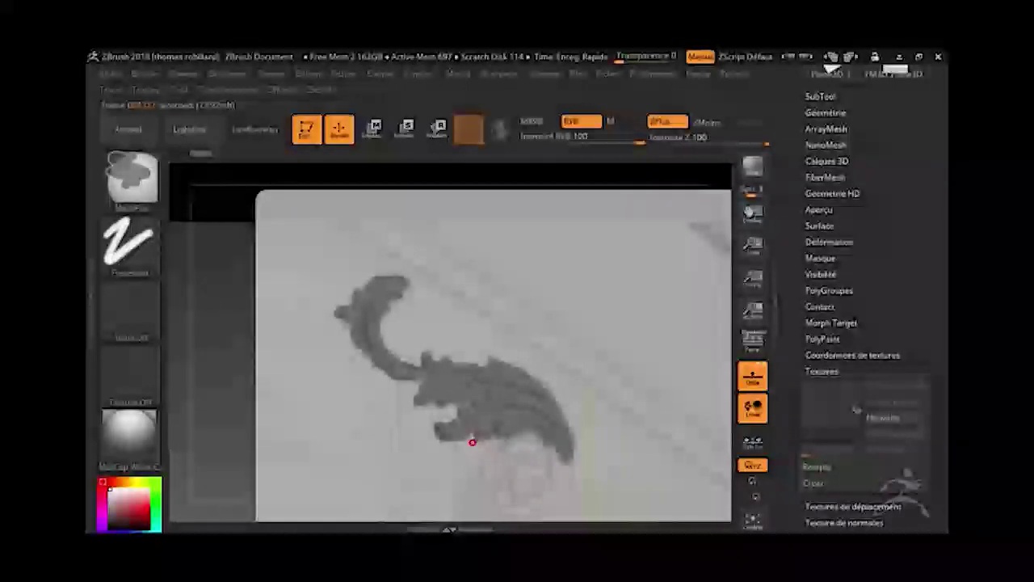
pyautogui.moveTo(461, 450)
pyautogui.mouseDown()
pyautogui.moveTo(462, 483)
pyautogui.moveTo(474, 454)
pyautogui.mouseUp()
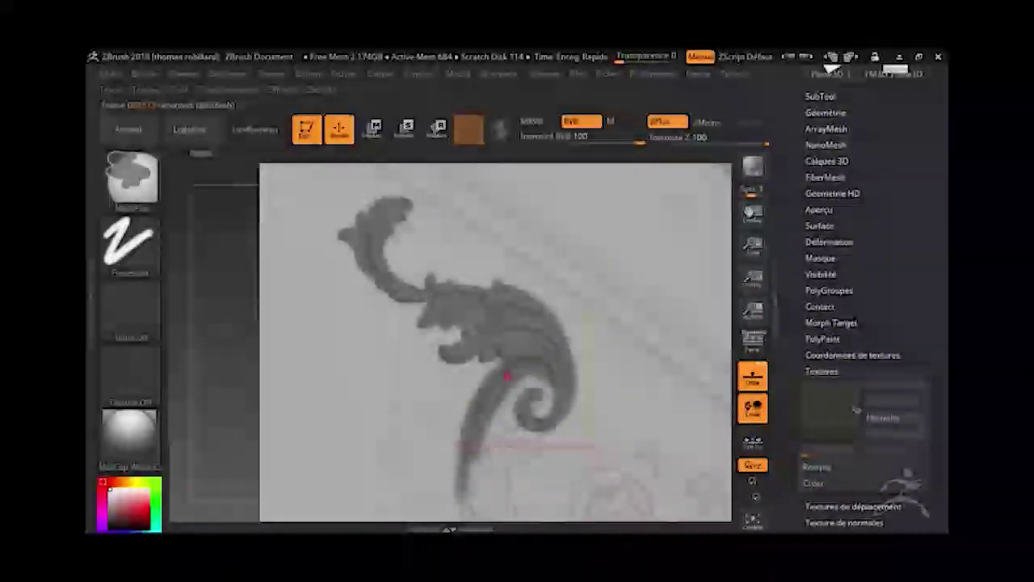
pyautogui.moveTo(506, 376)
pyautogui.mouseDown()
pyautogui.moveTo(498, 404)
pyautogui.moveTo(517, 374)
pyautogui.mouseUp()
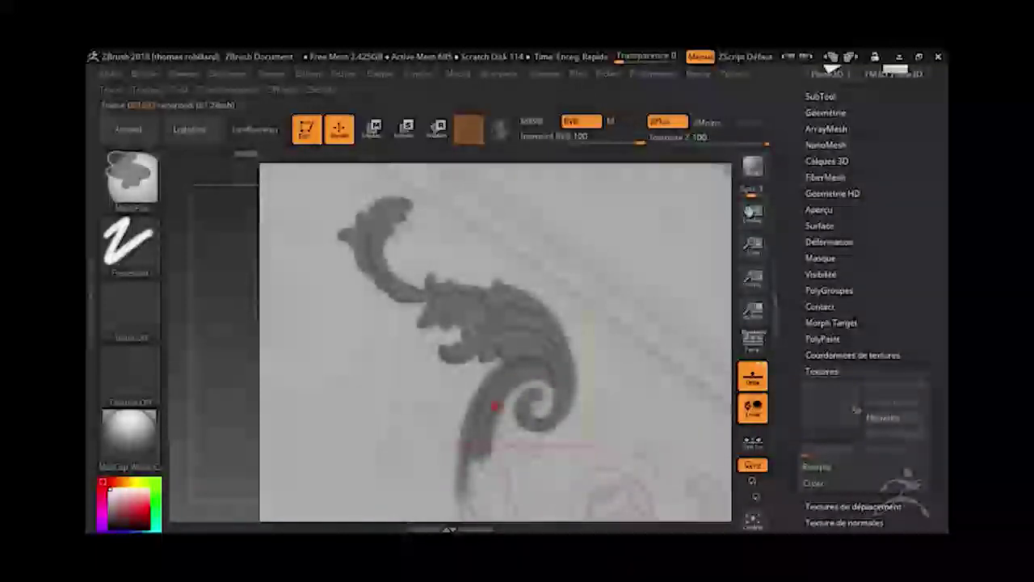
pyautogui.moveTo(494, 409)
pyautogui.mouseDown()
pyautogui.moveTo(550, 403)
pyautogui.moveTo(518, 404)
pyautogui.moveTo(534, 375)
pyautogui.moveTo(578, 356)
pyautogui.moveTo(566, 394)
pyautogui.mouseUp()
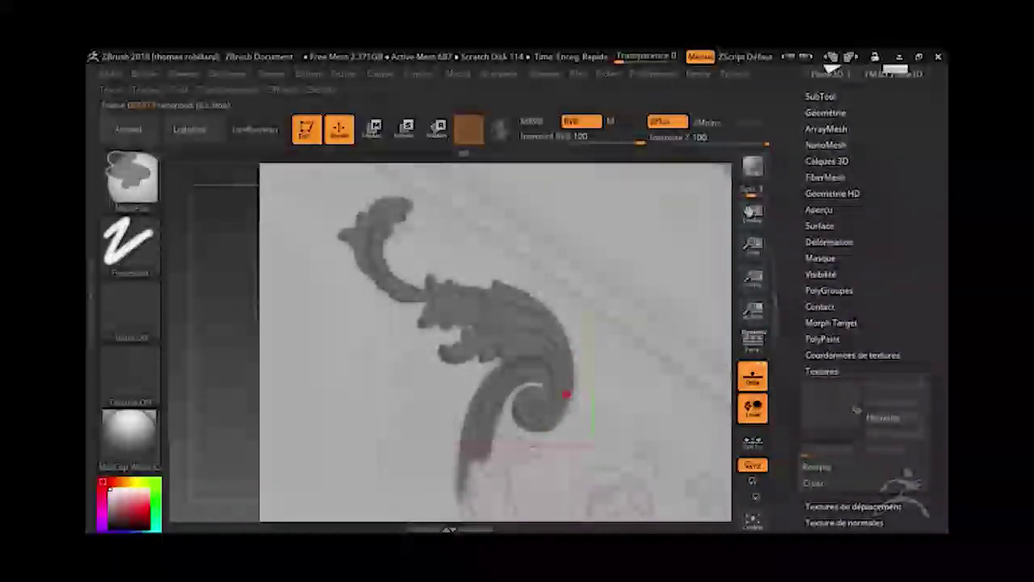
pyautogui.moveTo(484, 445)
pyautogui.mouseDown()
pyautogui.moveTo(473, 311)
pyautogui.moveTo(479, 390)
pyautogui.moveTo(491, 397)
pyautogui.moveTo(476, 388)
pyautogui.moveTo(517, 317)
pyautogui.mouseUp()
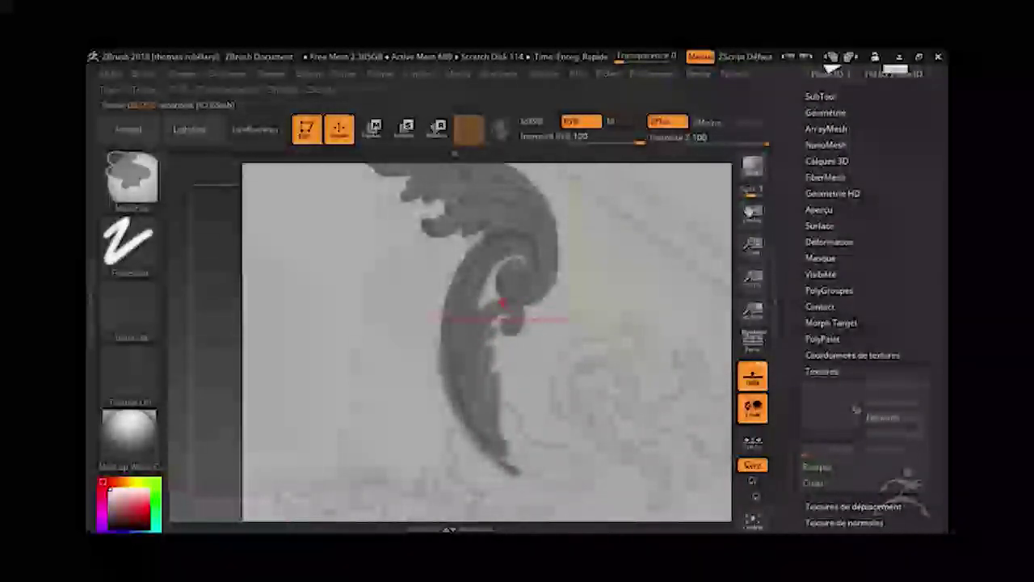
pyautogui.moveTo(508, 406)
pyautogui.mouseDown()
pyautogui.moveTo(492, 418)
pyautogui.moveTo(573, 445)
pyautogui.moveTo(561, 355)
pyautogui.moveTo(562, 387)
pyautogui.moveTo(563, 363)
pyautogui.moveTo(626, 321)
pyautogui.mouseUp()
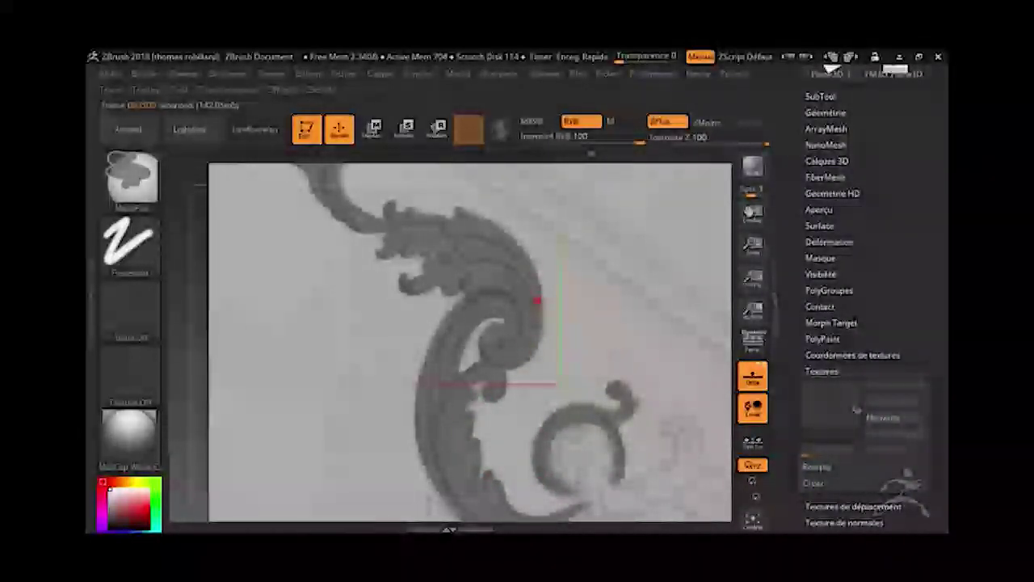
# Mask the small spiral, its inside and top knob, and the curled leaves to its right.
pyautogui.keyDown('ctrl'); pyautogui.moveTo(482, 340); pyautogui.dragTo(556, 393, button='right'); pyautogui.keyUp('ctrl')
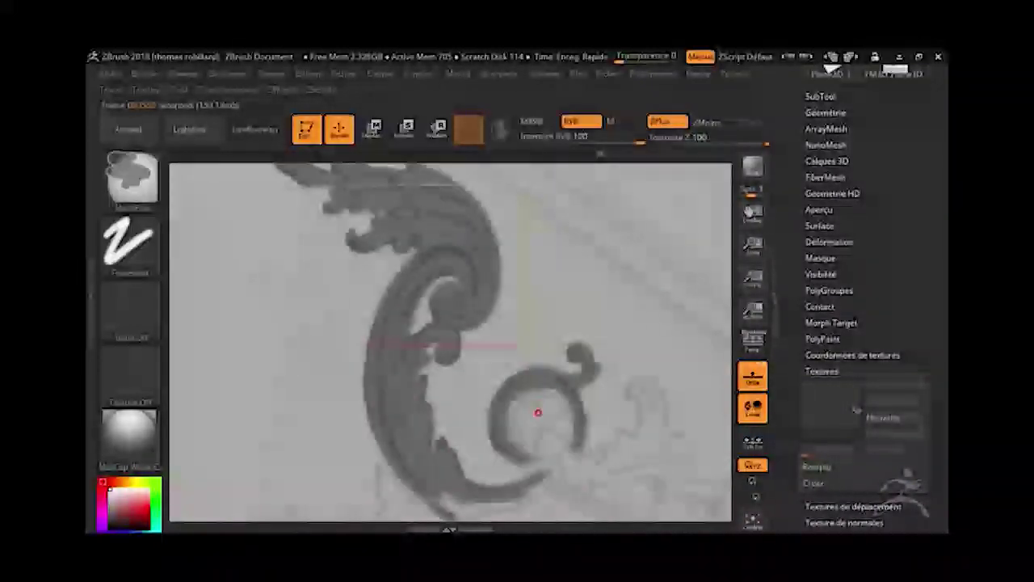
pyautogui.moveTo(546, 418); pyautogui.dragTo(550, 395)
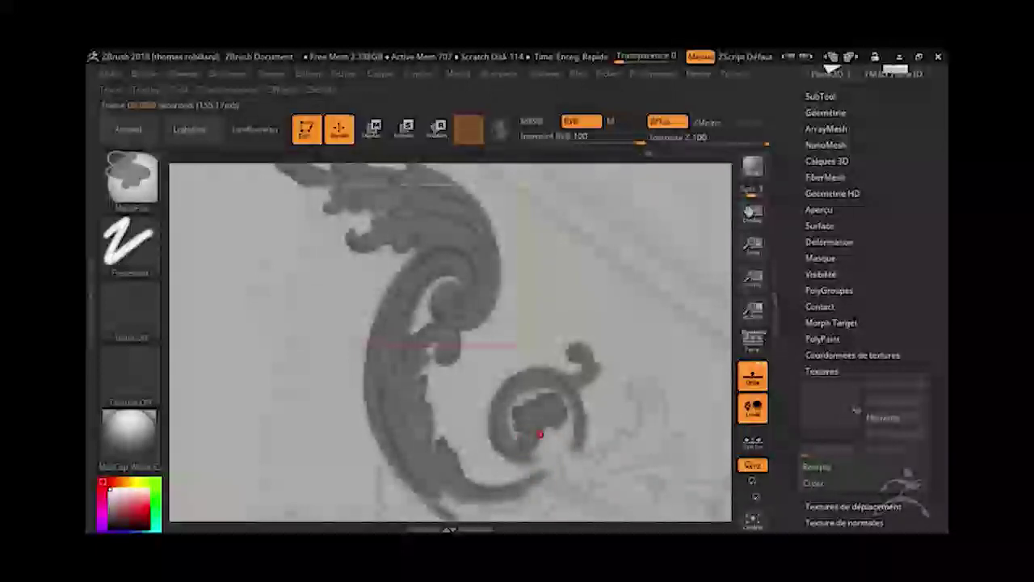
pyautogui.moveTo(542, 422)
pyautogui.mouseDown()
pyautogui.moveTo(701, 353)
pyautogui.moveTo(539, 385)
pyautogui.mouseUp()
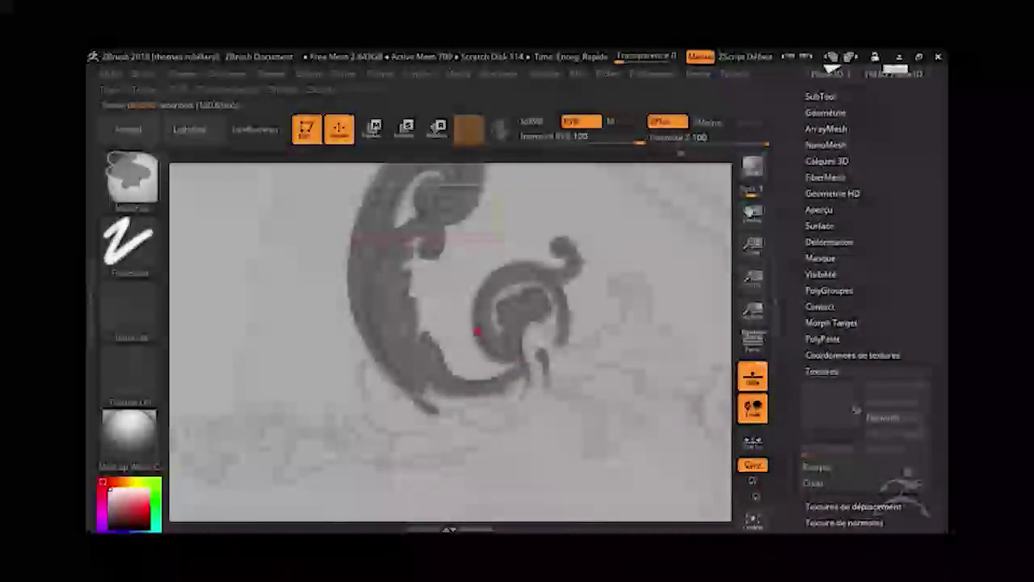
pyautogui.moveTo(538, 261)
pyautogui.mouseDown()
pyautogui.moveTo(549, 261)
pyautogui.moveTo(535, 266)
pyautogui.mouseUp()
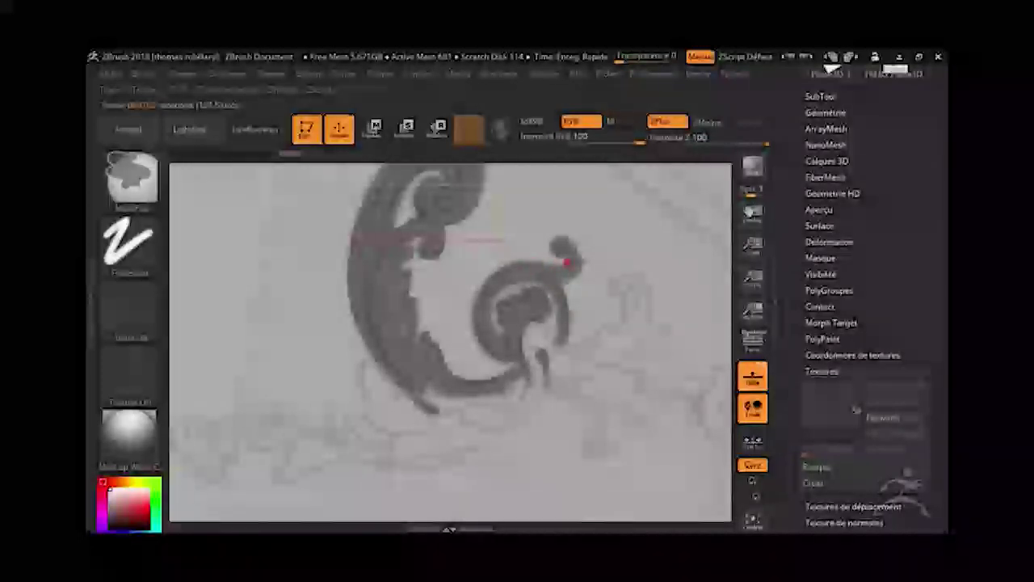
pyautogui.moveTo(549, 338); pyautogui.dragTo(601, 343)
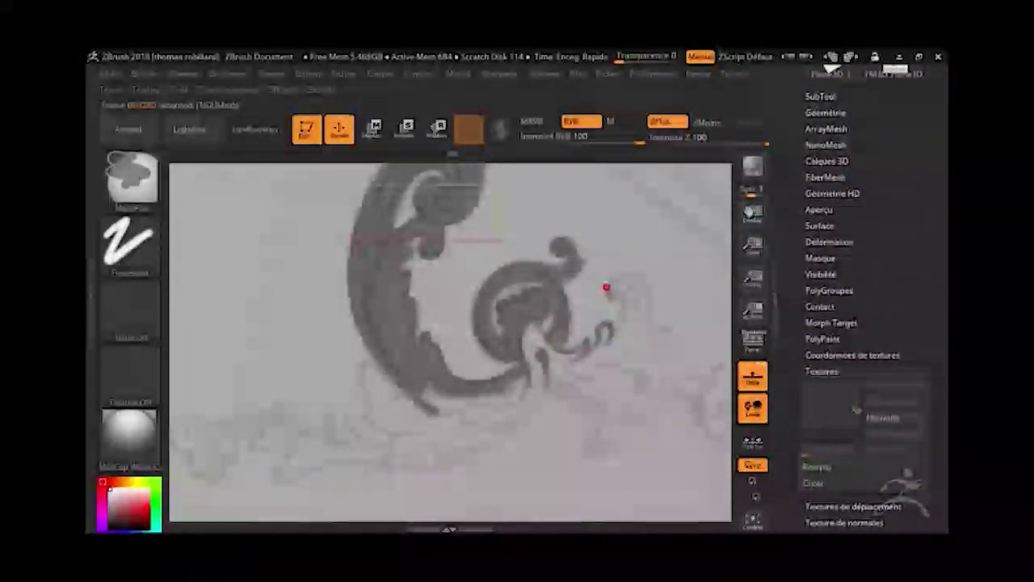
pyautogui.moveTo(651, 288)
pyautogui.mouseDown()
pyautogui.moveTo(611, 332)
pyautogui.moveTo(641, 353)
pyautogui.mouseUp()
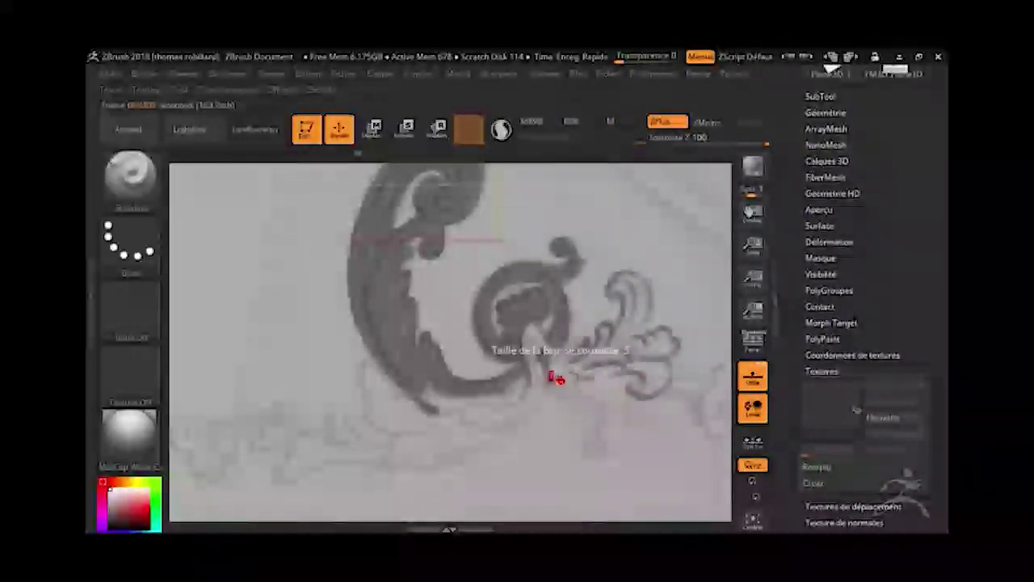
pyautogui.moveTo(554, 380); pyautogui.dragTo(569, 386)
# Mask the lower leaf outline, the lower sweep of the scroll and its tail tip.
pyautogui.moveTo(466, 408); pyautogui.dragTo(541, 398)
pyautogui.moveTo(437, 458); pyautogui.dragTo(461, 453)
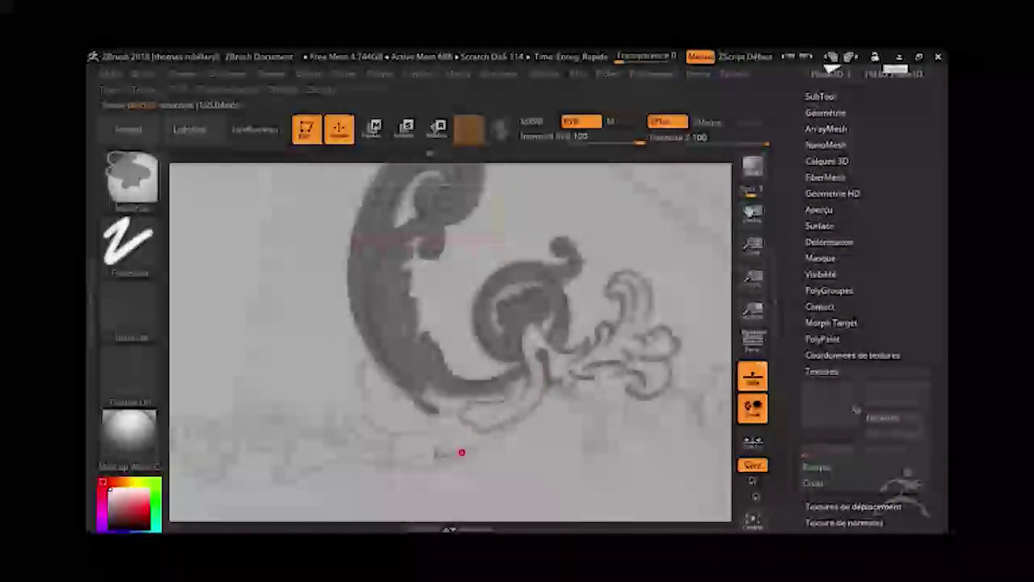
pyautogui.moveTo(445, 363); pyautogui.dragTo(465, 378)
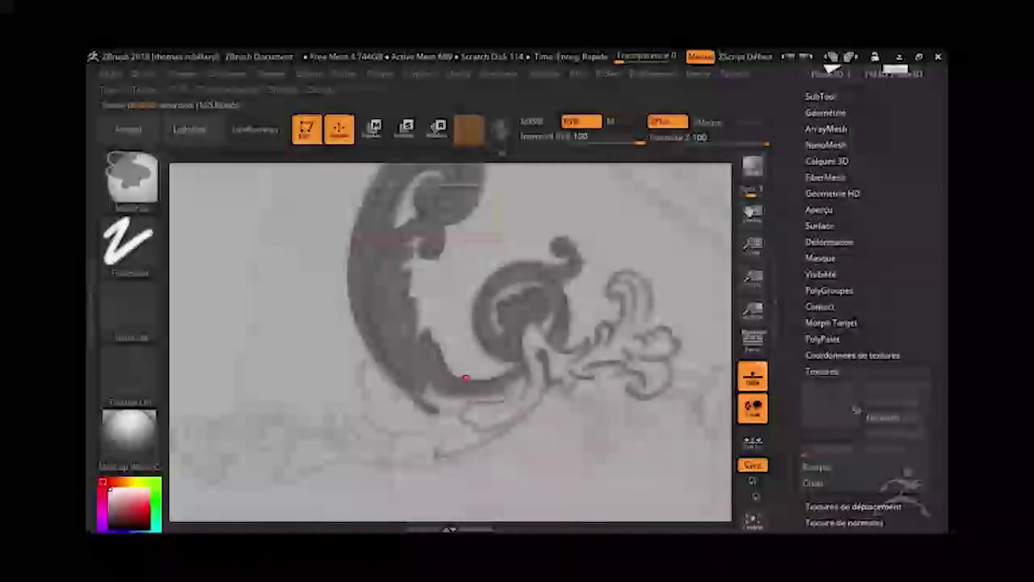
pyautogui.moveTo(359, 358)
pyautogui.mouseDown()
pyautogui.moveTo(367, 399)
pyautogui.moveTo(404, 437)
pyautogui.moveTo(437, 445)
pyautogui.mouseUp()
pyautogui.moveTo(373, 376); pyautogui.dragTo(538, 350)
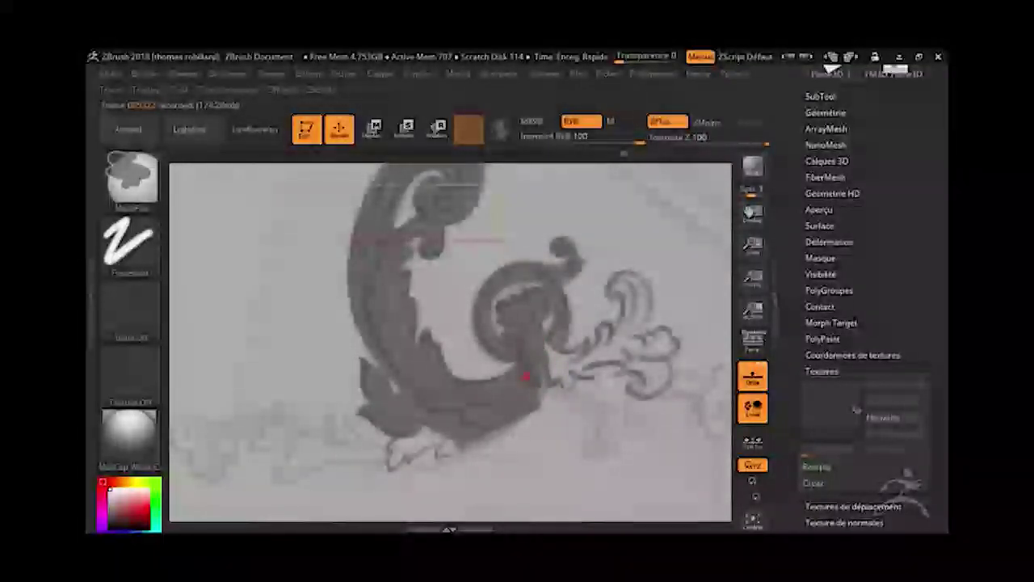
pyautogui.moveTo(537, 391)
pyautogui.mouseDown()
pyautogui.moveTo(497, 430)
pyautogui.moveTo(441, 452)
pyautogui.moveTo(418, 445)
pyautogui.moveTo(434, 431)
pyautogui.mouseUp()
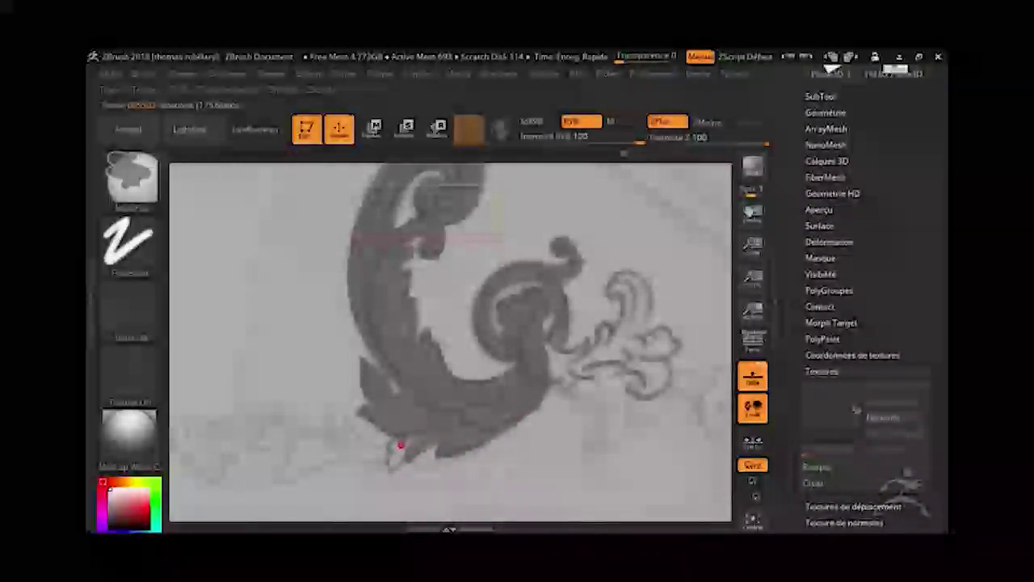
pyautogui.moveTo(395, 463)
pyautogui.mouseDown()
pyautogui.moveTo(392, 443)
pyautogui.moveTo(471, 431)
pyautogui.moveTo(457, 453)
pyautogui.mouseUp()
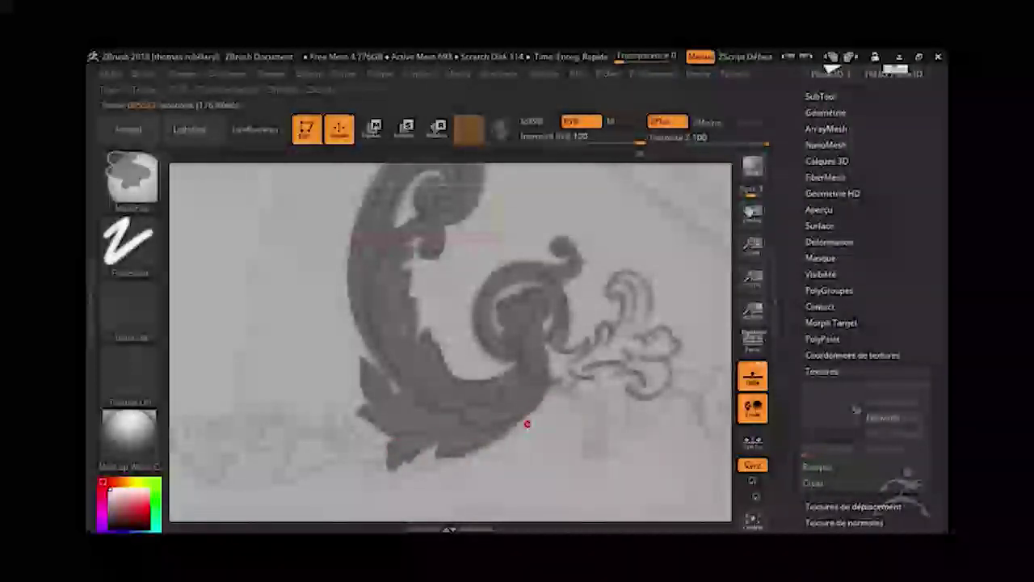
pyautogui.moveTo(547, 397)
pyautogui.mouseDown()
pyautogui.moveTo(490, 445)
pyautogui.moveTo(439, 463)
pyautogui.moveTo(526, 412)
pyautogui.mouseUp()
# Mask the lower-left leaf tips and tail edge, then the curls on the right side.
pyautogui.moveTo(331, 394)
pyautogui.mouseDown()
pyautogui.moveTo(339, 409)
pyautogui.moveTo(362, 404)
pyautogui.moveTo(323, 417)
pyautogui.moveTo(374, 450)
pyautogui.moveTo(341, 407)
pyautogui.moveTo(287, 443)
pyautogui.mouseUp()
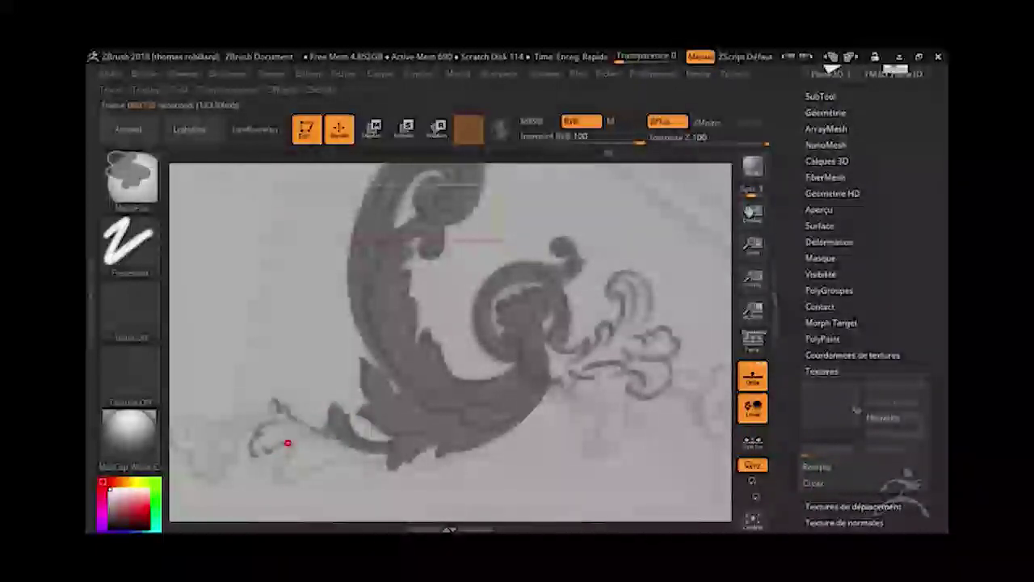
pyautogui.moveTo(288, 487)
pyautogui.mouseDown()
pyautogui.moveTo(305, 471)
pyautogui.moveTo(371, 464)
pyautogui.mouseUp()
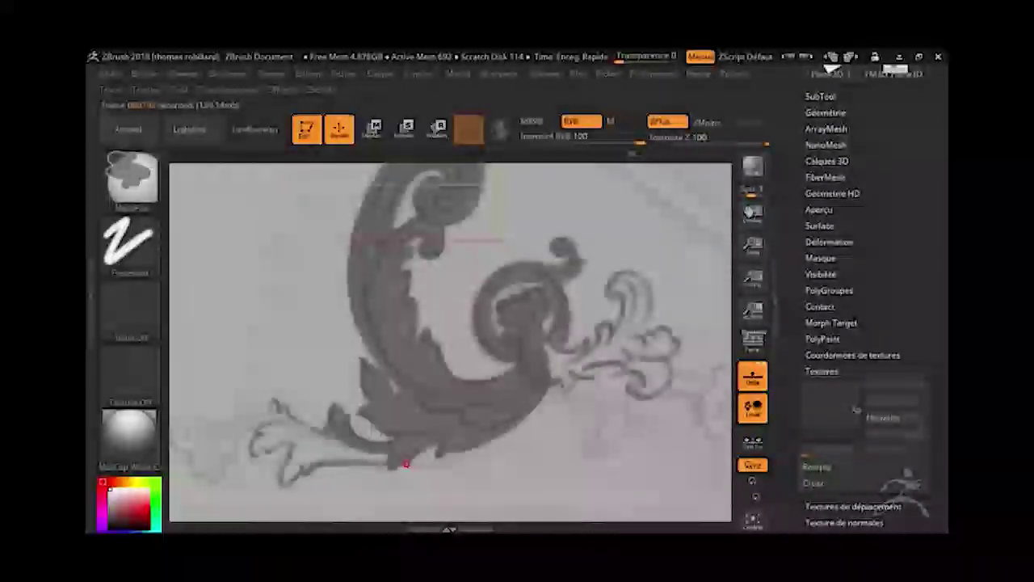
pyautogui.moveTo(336, 426)
pyautogui.mouseDown()
pyautogui.moveTo(284, 423)
pyautogui.moveTo(335, 441)
pyautogui.moveTo(338, 453)
pyautogui.moveTo(324, 456)
pyautogui.mouseUp()
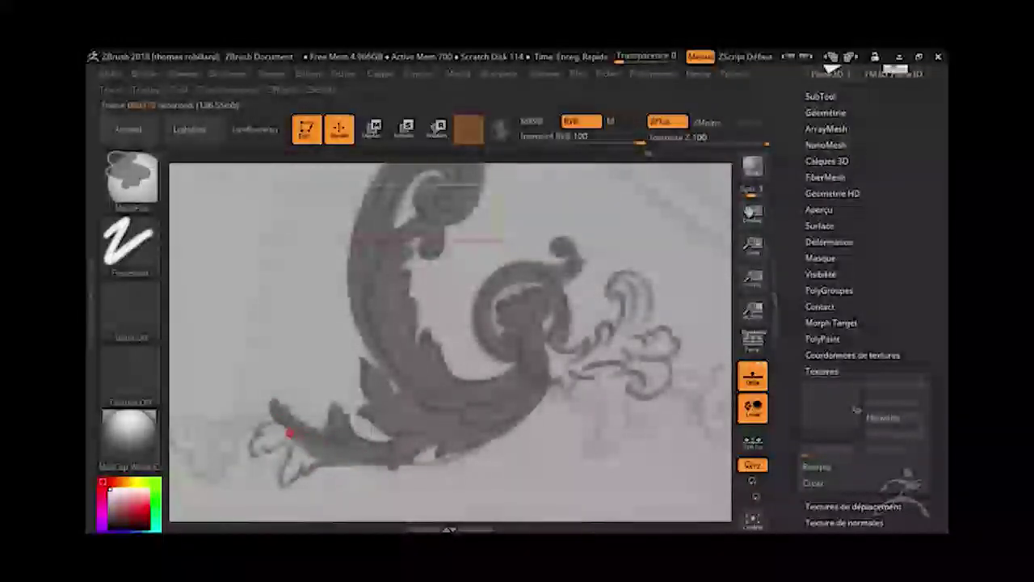
pyautogui.moveTo(418, 450); pyautogui.dragTo(426, 457)
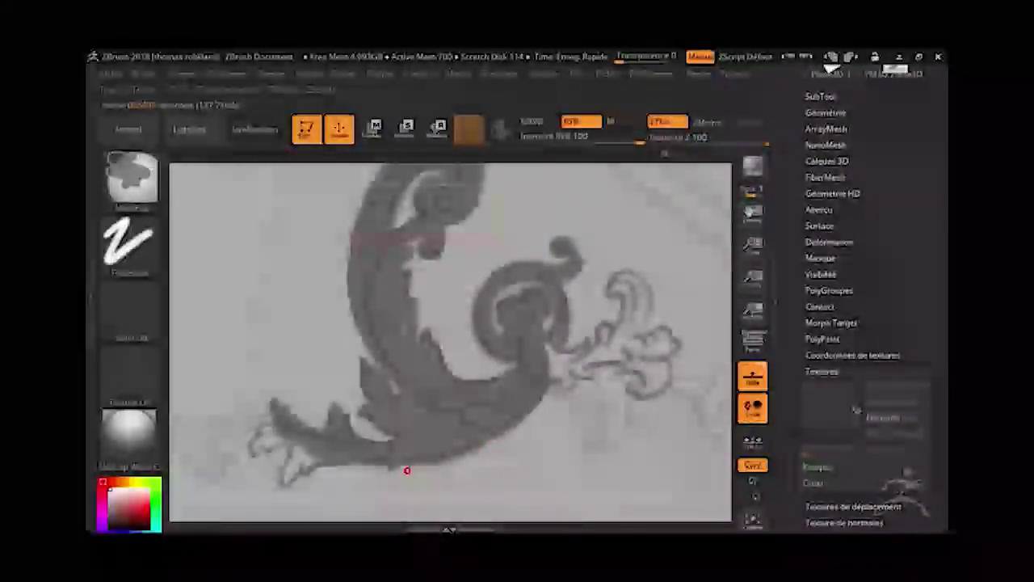
pyautogui.moveTo(334, 422)
pyautogui.mouseDown()
pyautogui.moveTo(260, 432)
pyautogui.moveTo(260, 450)
pyautogui.moveTo(293, 454)
pyautogui.moveTo(284, 485)
pyautogui.moveTo(300, 454)
pyautogui.moveTo(312, 461)
pyautogui.mouseUp()
pyautogui.moveTo(312, 461); pyautogui.dragTo(574, 374, button='right')
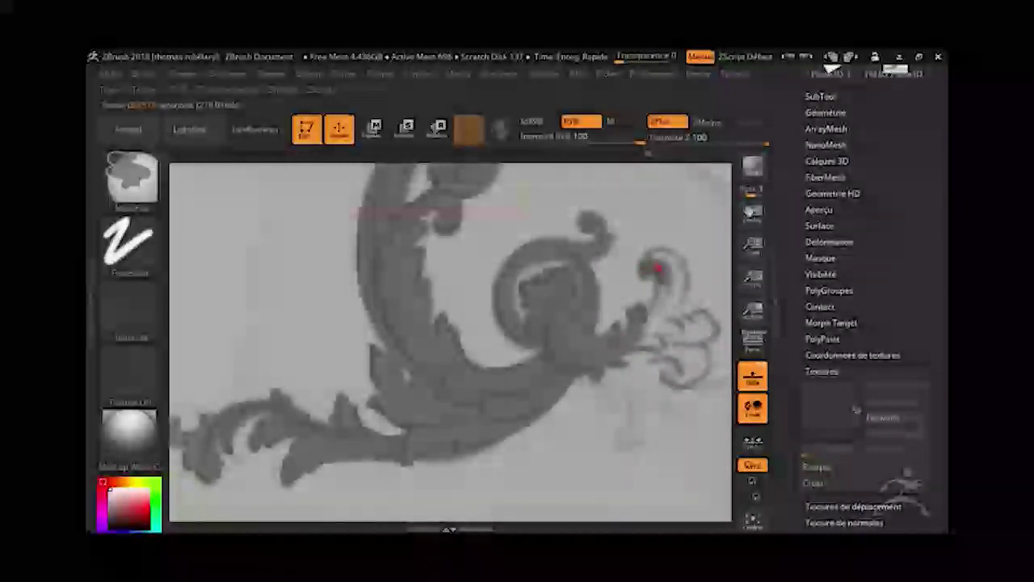
pyautogui.moveTo(647, 325)
pyautogui.mouseDown()
pyautogui.moveTo(681, 272)
pyautogui.moveTo(662, 331)
pyautogui.moveTo(667, 341)
pyautogui.moveTo(693, 316)
pyautogui.moveTo(676, 376)
pyautogui.moveTo(686, 350)
pyautogui.mouseUp()
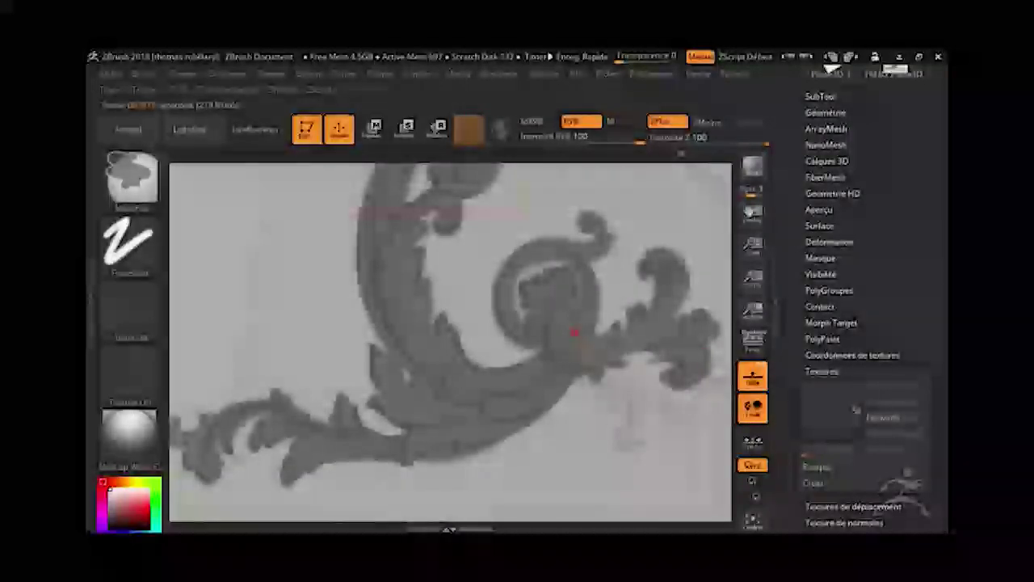
# Frame the whole plane and tilt it to check the raised scroll relief.
pyautogui.press('-')
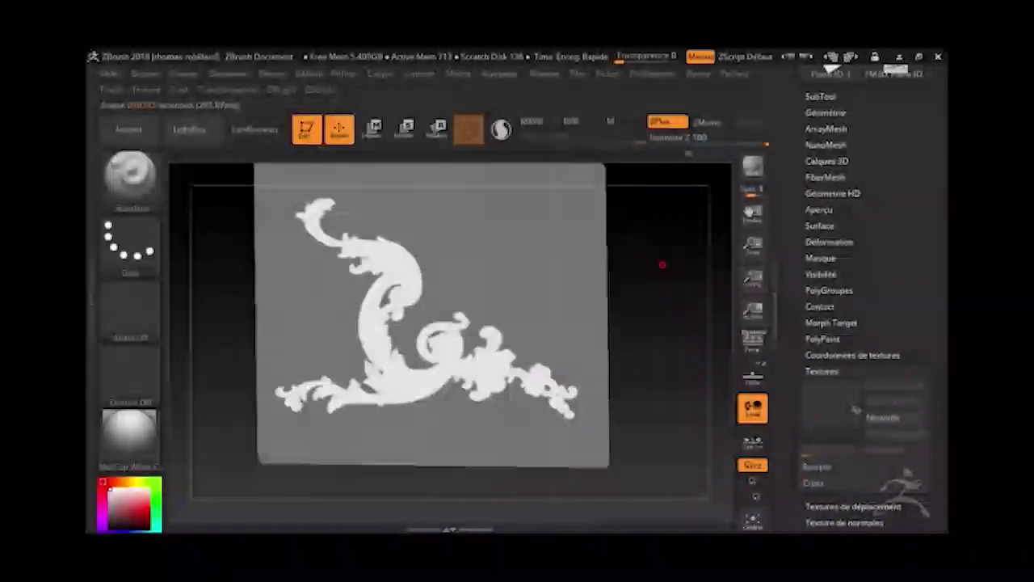
pyautogui.moveTo(662, 264); pyautogui.dragTo(658, 306)
pyautogui.press('w')
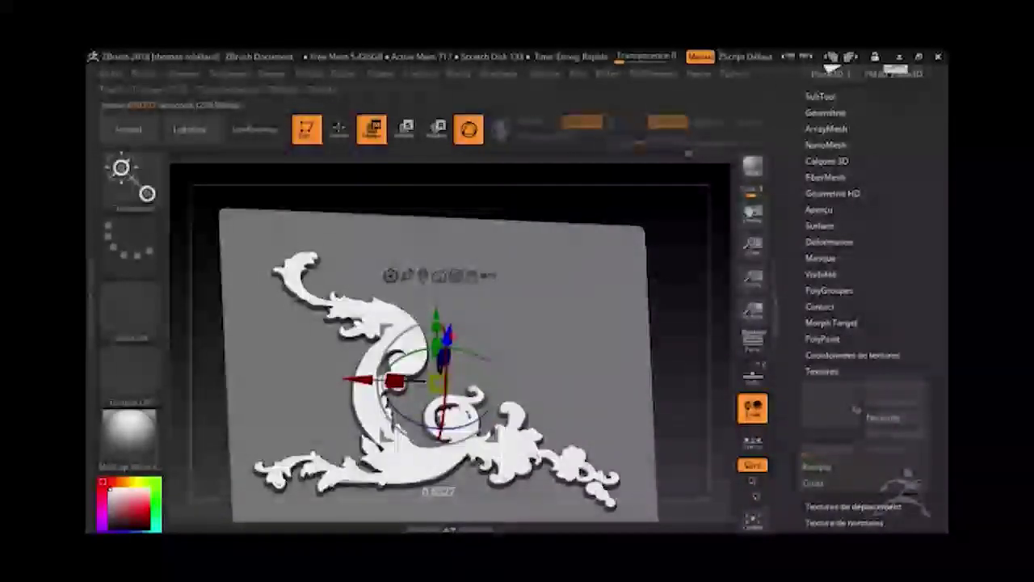
pyautogui.moveTo(678, 339)
pyautogui.mouseDown()
pyautogui.moveTo(686, 225)
pyautogui.moveTo(705, 393)
pyautogui.moveTo(719, 385)
pyautogui.moveTo(704, 399)
pyautogui.mouseUp()
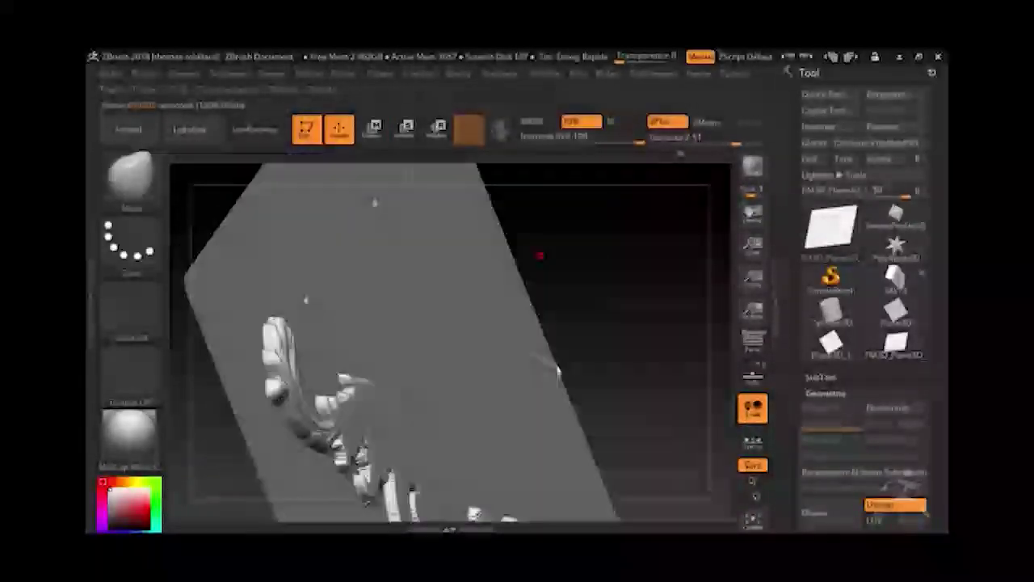
# Orbit around the raised scroll ornament to inspect it.
pyautogui.moveTo(557, 370)
pyautogui.mouseDown()
pyautogui.moveTo(700, 286)
pyautogui.moveTo(702, 328)
pyautogui.mouseUp()
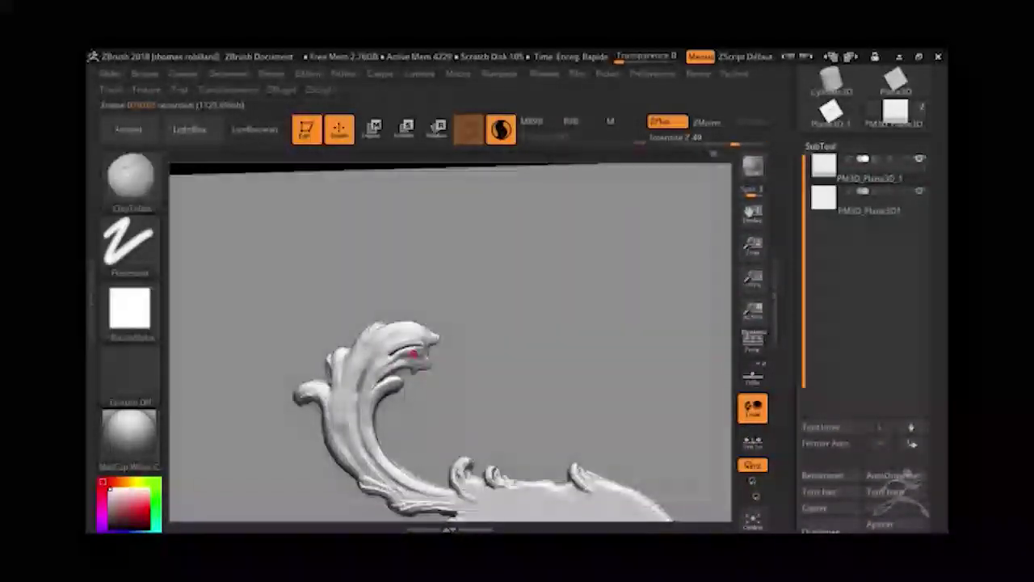
# Select the Standard brush and orbit in close on the ornament's curled leaf tip.
pyautogui.press('b')
pyautogui.press('s')
pyautogui.press('t')
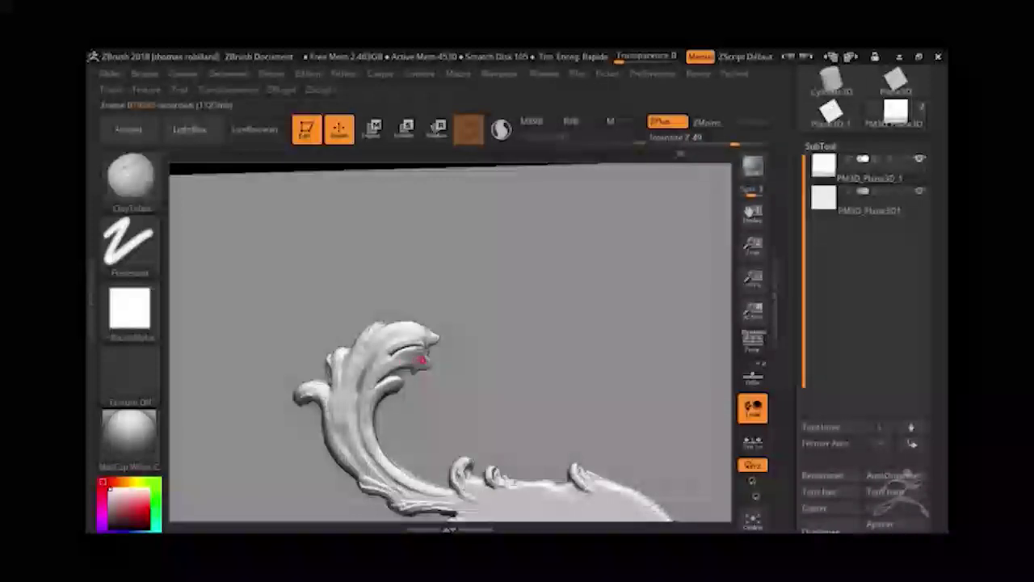
pyautogui.moveTo(720, 323); pyautogui.dragTo(368, 345, button='right')
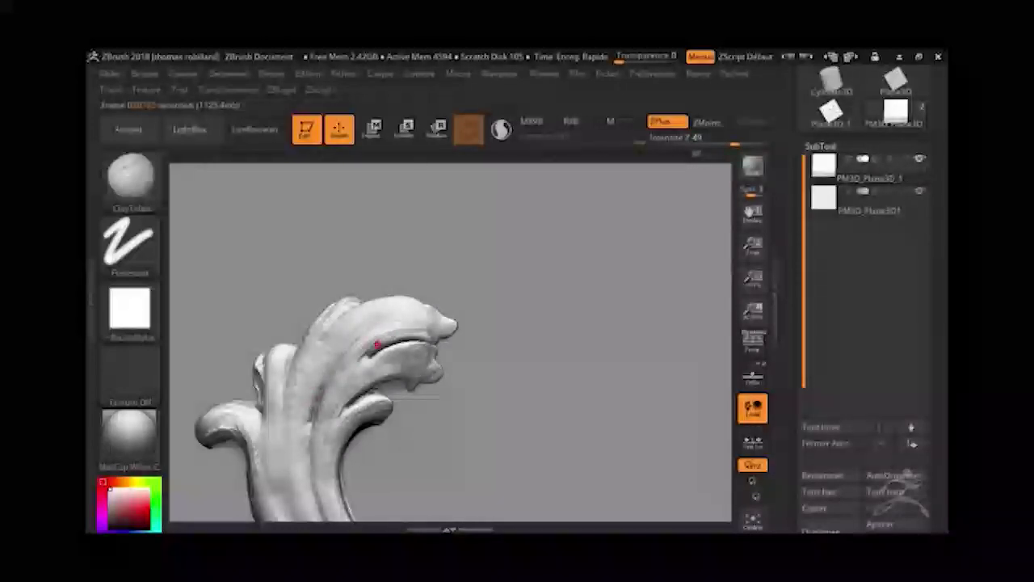
pyautogui.moveTo(711, 323)
pyautogui.mouseDown(button='right')
pyautogui.moveTo(713, 275)
pyautogui.moveTo(713, 302)
pyautogui.moveTo(350, 248)
pyautogui.moveTo(690, 231)
pyautogui.moveTo(358, 291)
pyautogui.moveTo(589, 185)
pyautogui.moveTo(369, 212)
pyautogui.moveTo(358, 201)
pyautogui.moveTo(434, 250)
pyautogui.moveTo(404, 224)
pyautogui.mouseUp(button='right')
pyautogui.press('f')
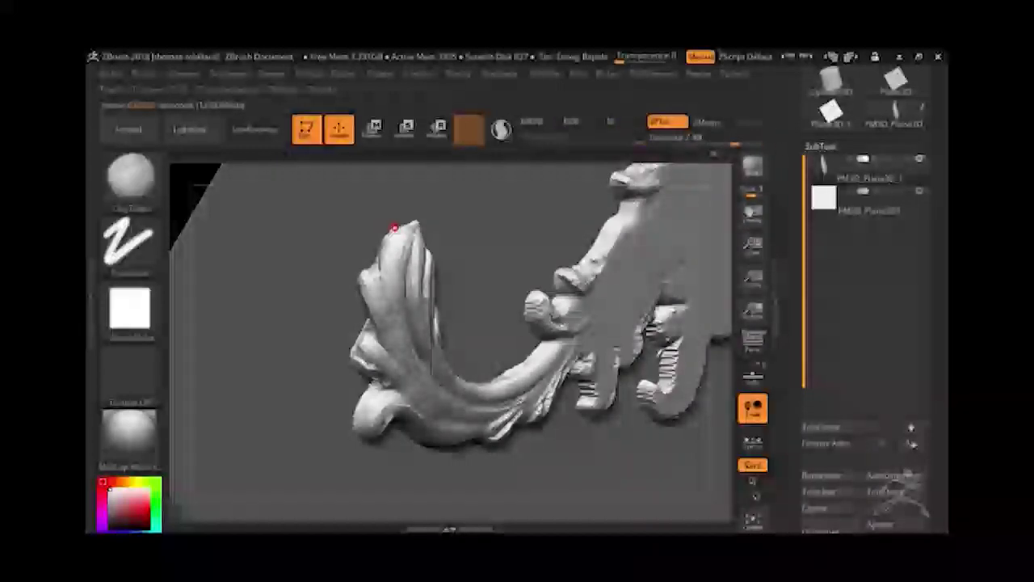
pyautogui.press('b')
pyautogui.press('s')
pyautogui.press('t')
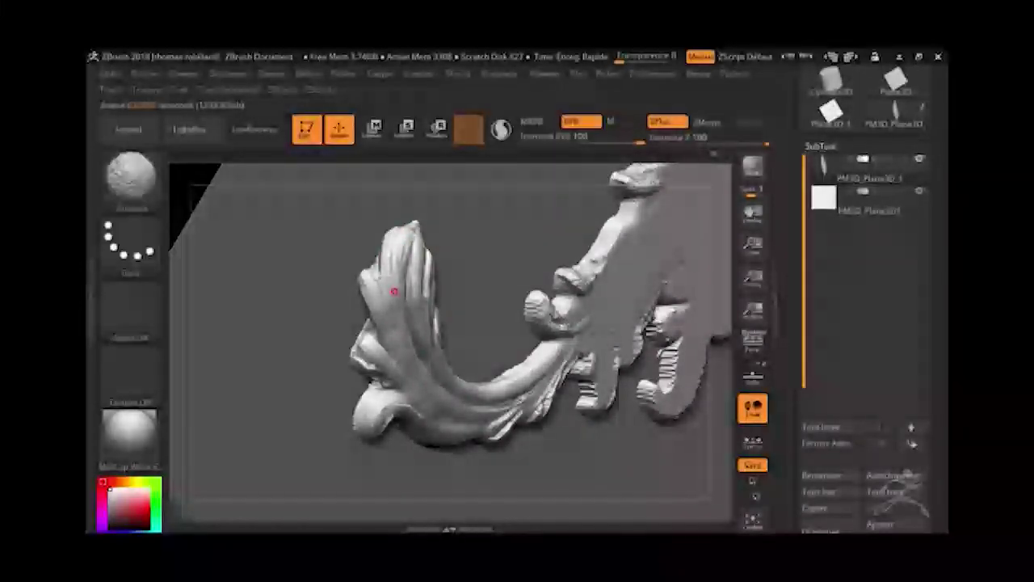
pyautogui.moveTo(399, 309); pyautogui.dragTo(439, 363, button='right')
pyautogui.hotkey('ctrl', '1')
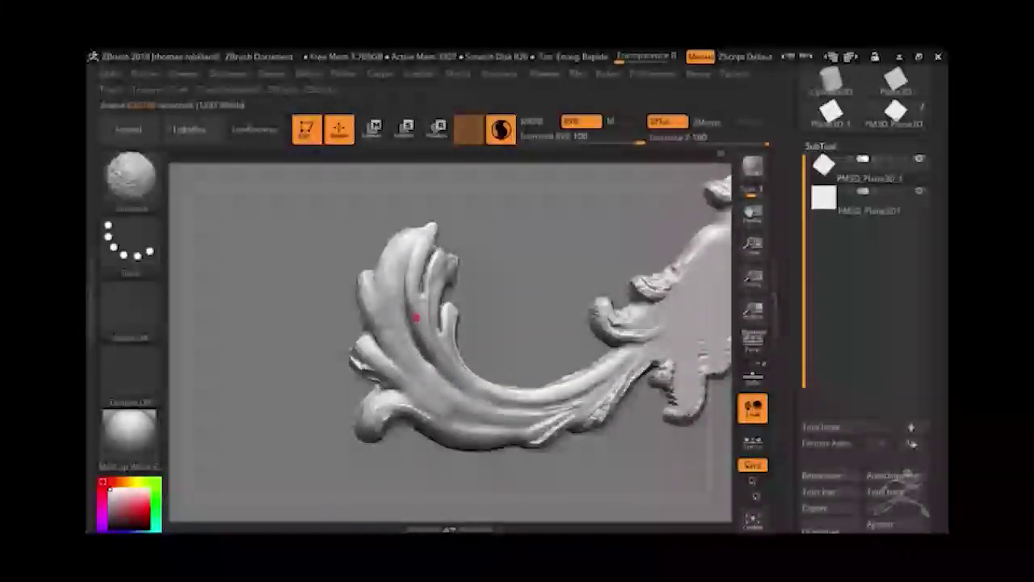
pyautogui.hotkey('ctrl', '1')
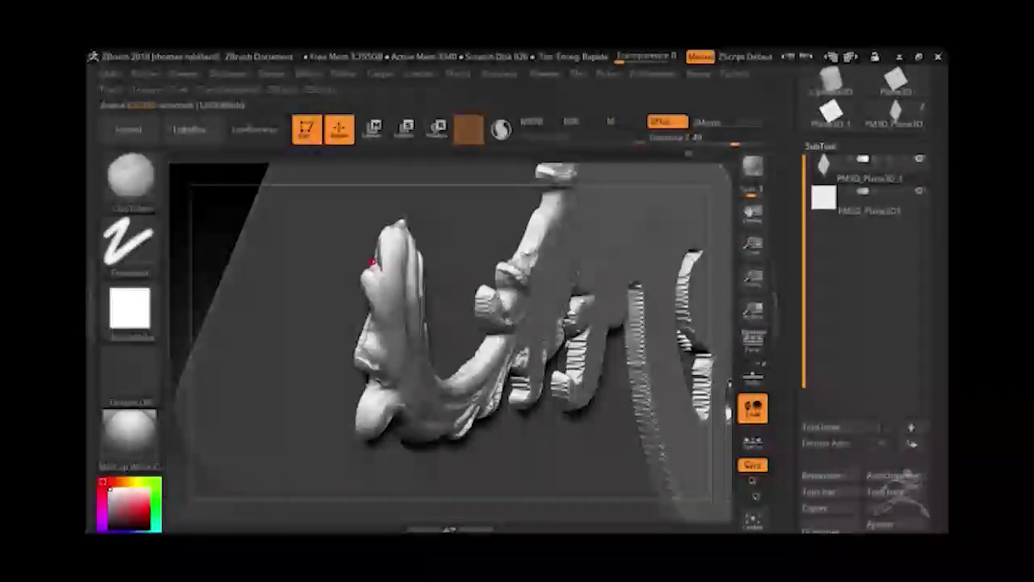
pyautogui.moveTo(372, 262)
pyautogui.mouseDown(button='right')
pyautogui.moveTo(415, 251)
pyautogui.moveTo(435, 262)
pyautogui.mouseUp(button='right')
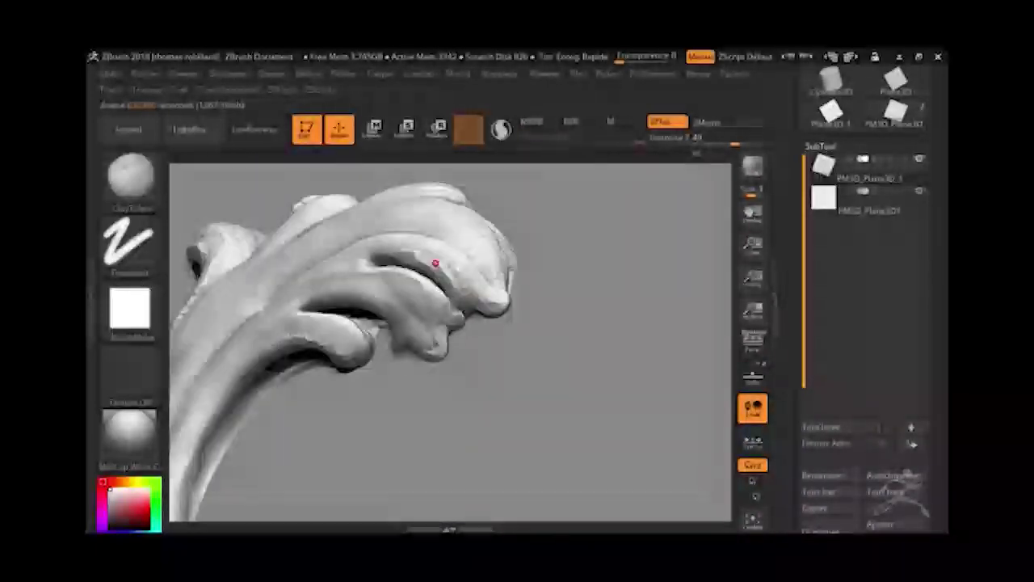
# Sculpt a Standard-brush stroke down the leaf from its top knob.
pyautogui.press('b')
pyautogui.press('s')
pyautogui.press('t')
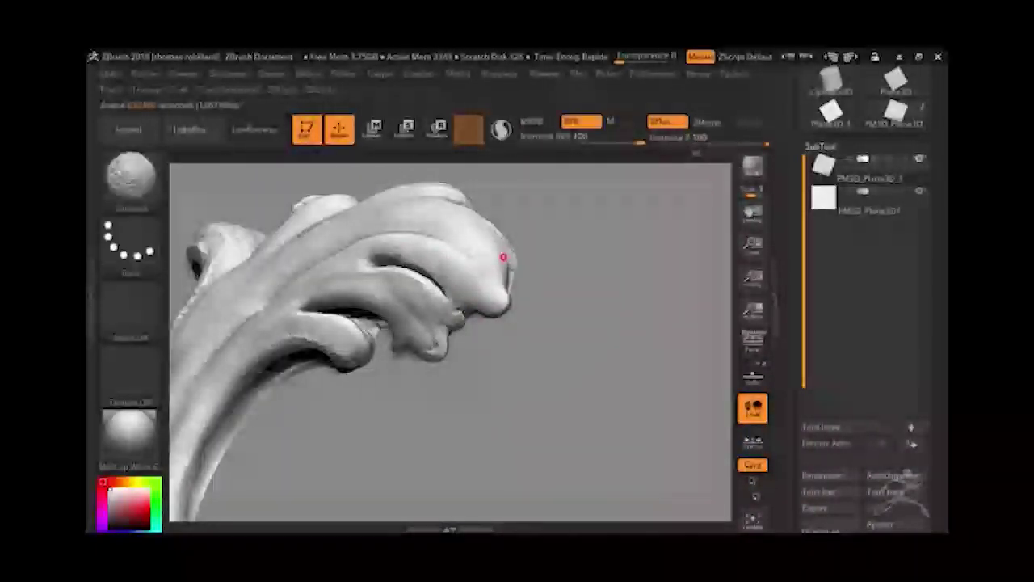
pyautogui.moveTo(502, 256)
pyautogui.mouseDown(button='right')
pyautogui.moveTo(664, 270)
pyautogui.moveTo(409, 239)
pyautogui.mouseUp(button='right')
pyautogui.moveTo(395, 296); pyautogui.dragTo(391, 367)
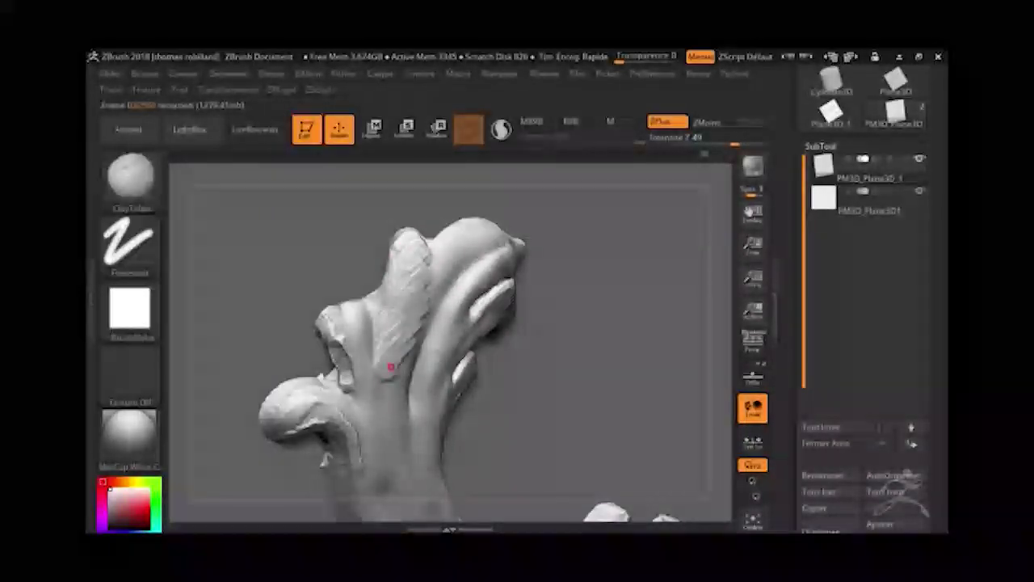
pyautogui.moveTo(393, 358)
pyautogui.mouseDown(button='right')
pyautogui.moveTo(708, 266)
pyautogui.moveTo(715, 288)
pyautogui.moveTo(409, 247)
pyautogui.mouseUp(button='right')
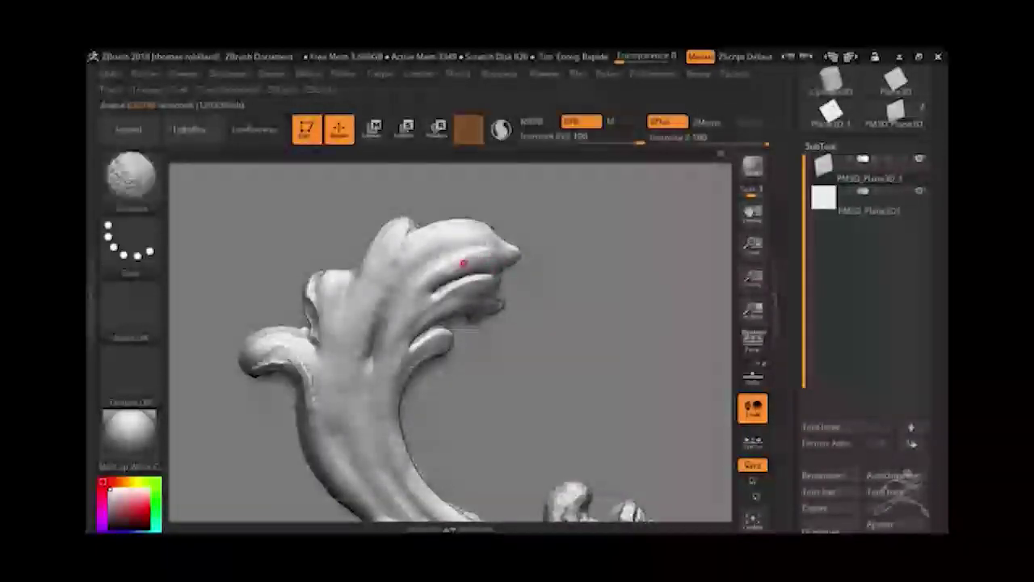
# Build up clay on the upper leaves with ClayTubes and Shift-smooth the strokes.
pyautogui.press('b')
pyautogui.press('c')
pyautogui.press('t')
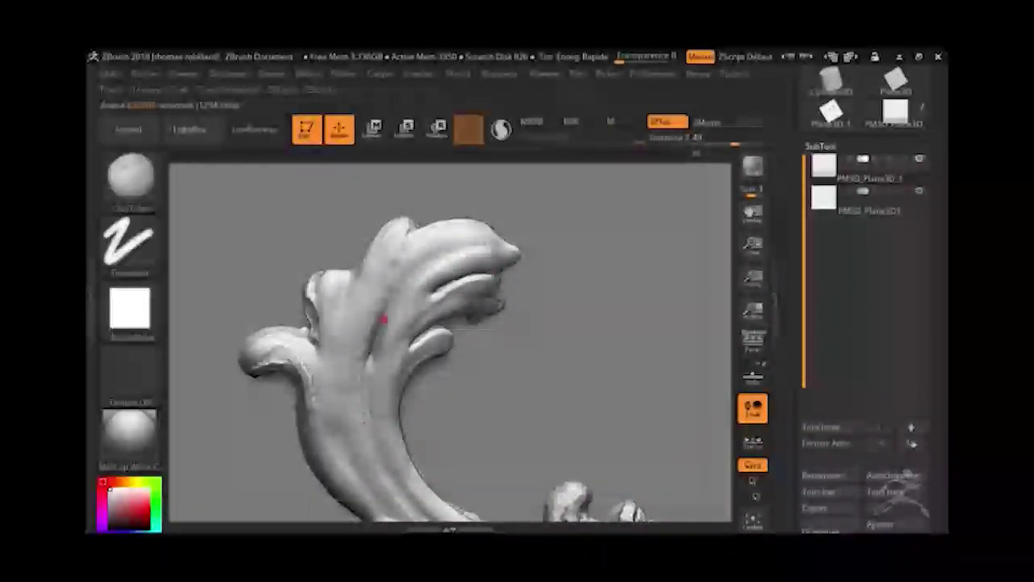
pyautogui.moveTo(388, 314); pyautogui.dragTo(381, 310)
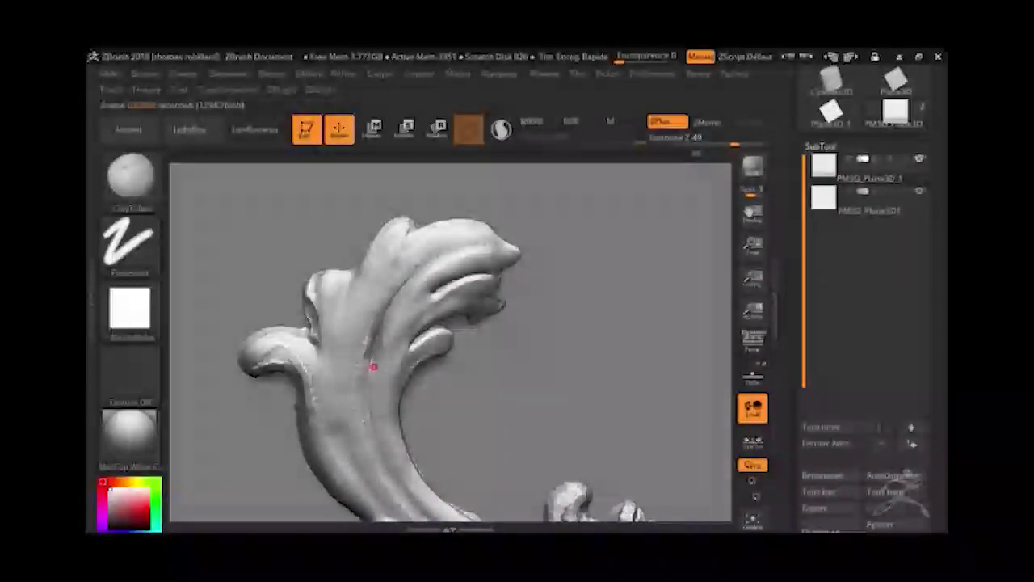
pyautogui.keyDown('shift'); pyautogui.moveTo(362, 350); pyautogui.dragTo(385, 299); pyautogui.keyUp('shift')
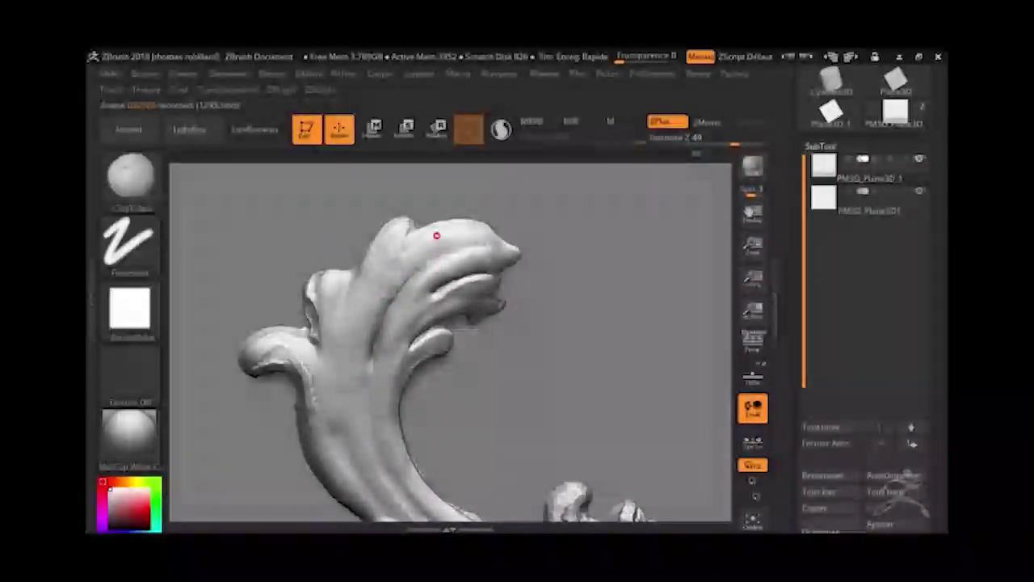
pyautogui.press('shift')
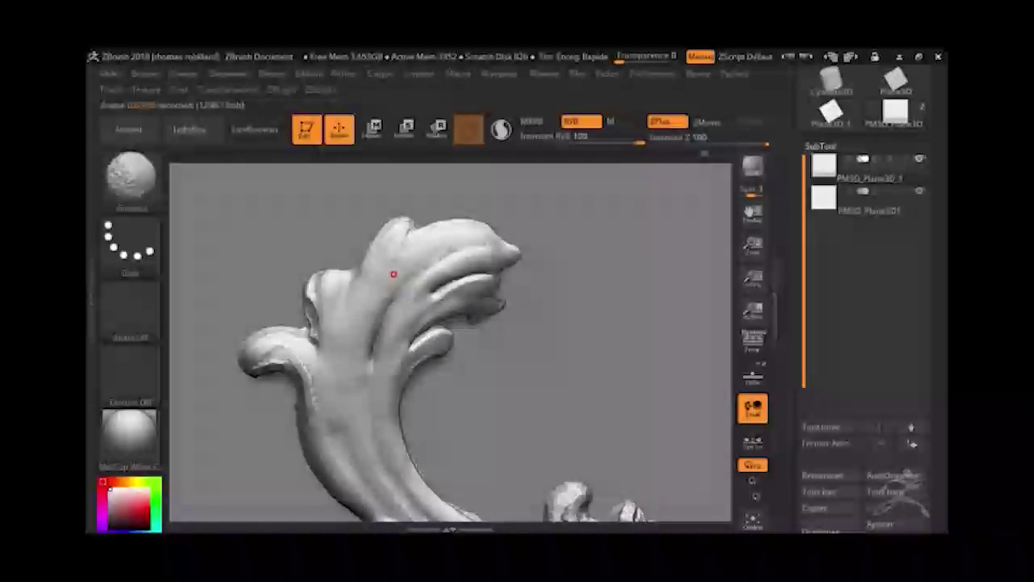
pyautogui.moveTo(383, 277); pyautogui.dragTo(363, 353)
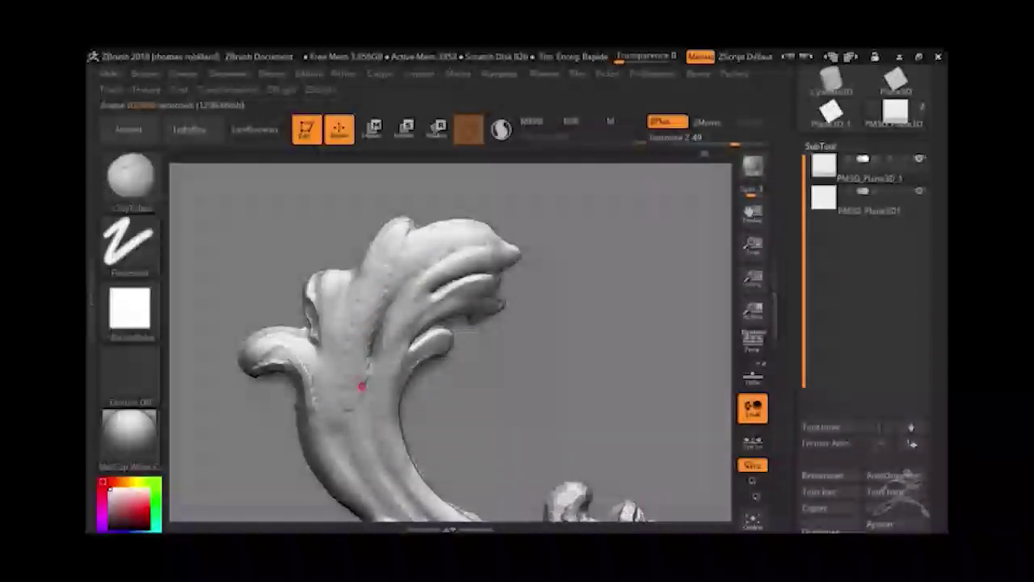
pyautogui.moveTo(364, 415); pyautogui.dragTo(396, 495)
pyautogui.press('shift')
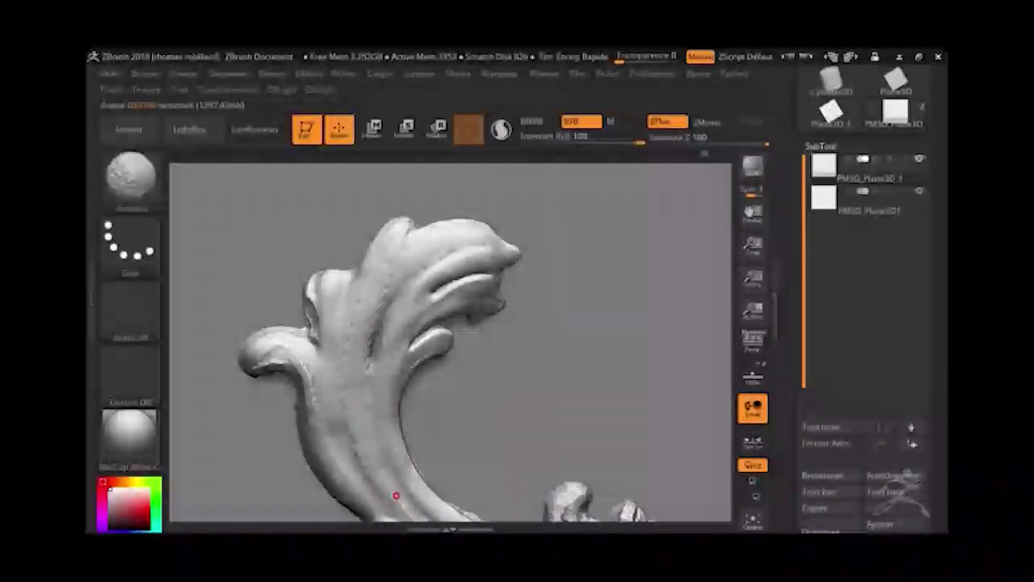
pyautogui.keyDown('alt'); pyautogui.moveTo(614, 243); pyautogui.dragTo(691, 216); pyautogui.keyUp('alt')
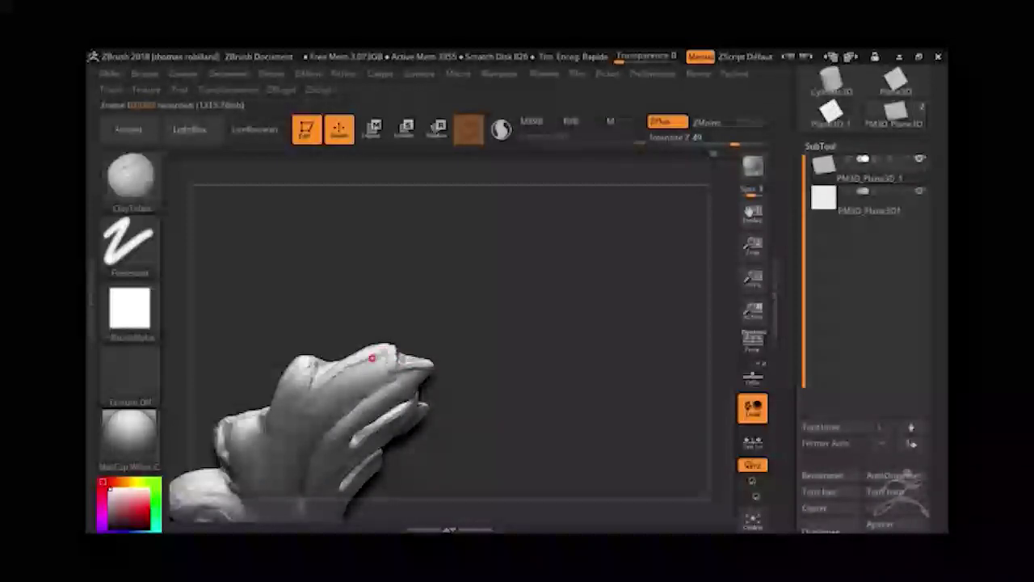
# Return to the Standard brush and rotate the relief to a more frontal view.
pyautogui.press('b')
pyautogui.press('s')
pyautogui.press('t')
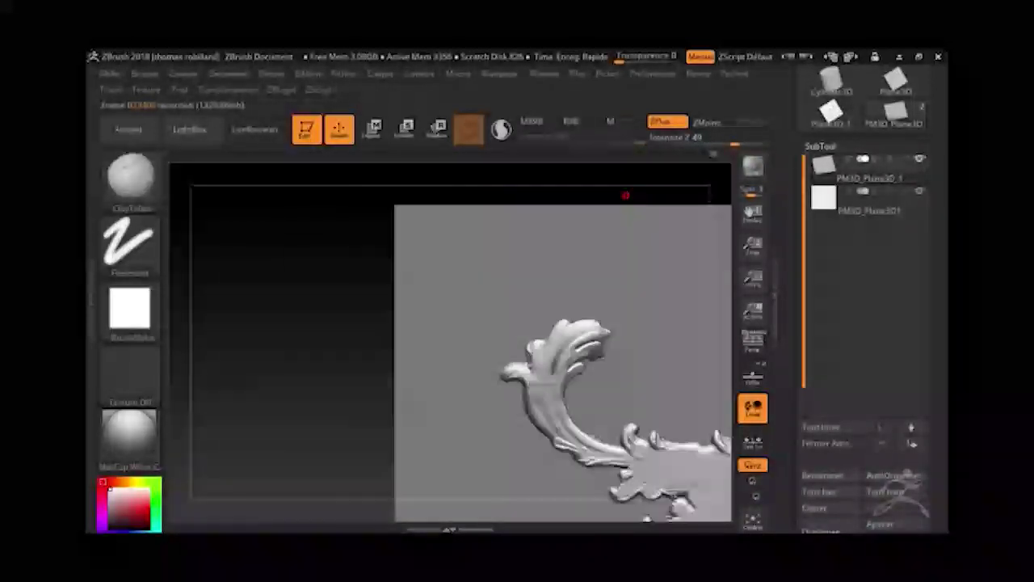
pyautogui.moveTo(699, 255)
pyautogui.mouseDown(button='right')
pyautogui.moveTo(709, 189)
pyautogui.moveTo(718, 261)
pyautogui.moveTo(722, 240)
pyautogui.mouseUp(button='right')
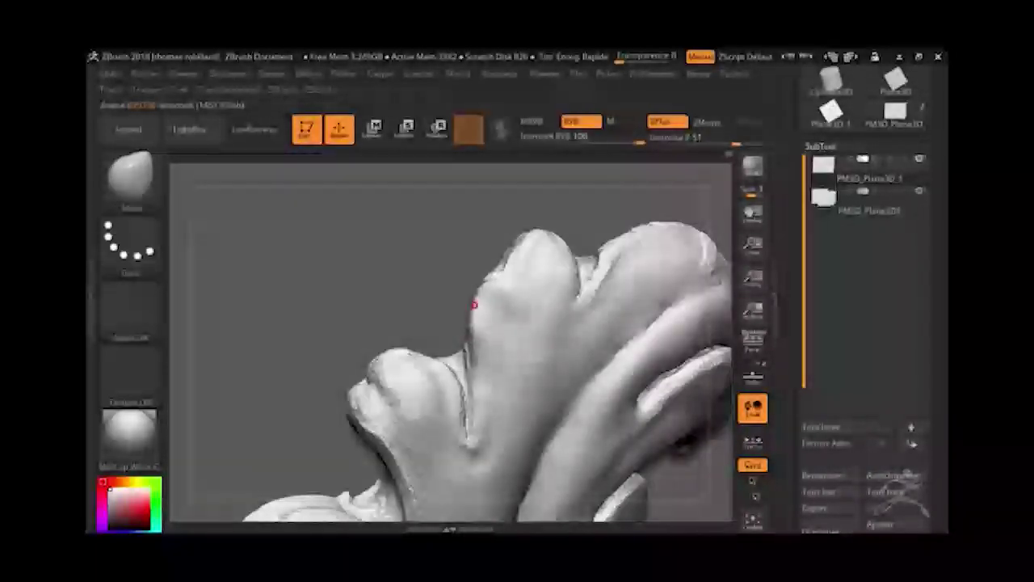
# Bulge out the ridge and surface of the left lobe with the Move brush.
pyautogui.moveTo(472, 304); pyautogui.dragTo(474, 284)
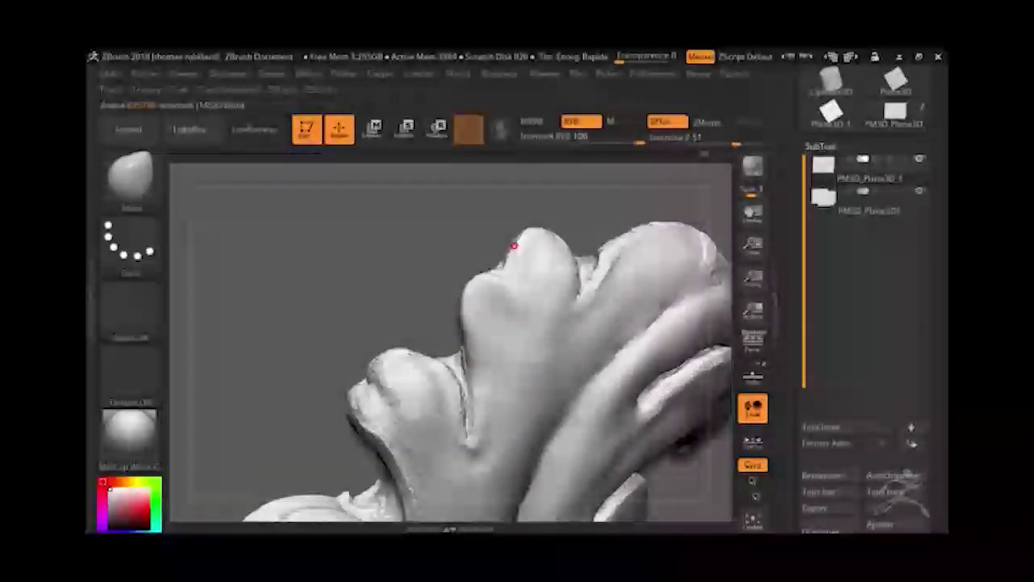
pyautogui.moveTo(495, 353); pyautogui.dragTo(366, 357)
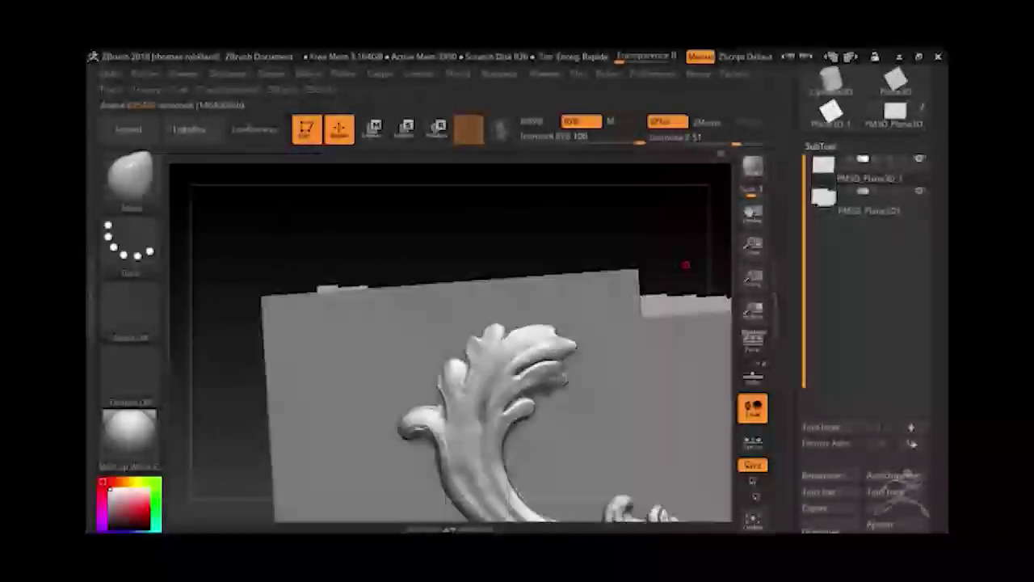
pyautogui.moveTo(685, 265)
pyautogui.mouseDown()
pyautogui.moveTo(622, 358)
pyautogui.moveTo(646, 273)
pyautogui.moveTo(641, 212)
pyautogui.moveTo(554, 260)
pyautogui.mouseUp()
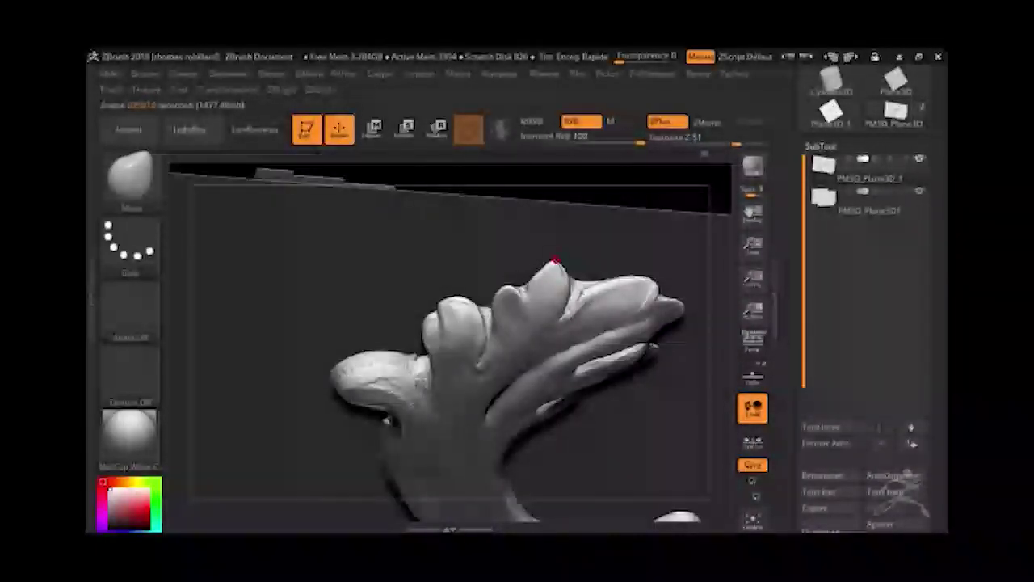
pyautogui.moveTo(570, 299)
pyautogui.mouseDown()
pyautogui.moveTo(556, 272)
pyautogui.moveTo(670, 192)
pyautogui.moveTo(562, 279)
pyautogui.mouseUp()
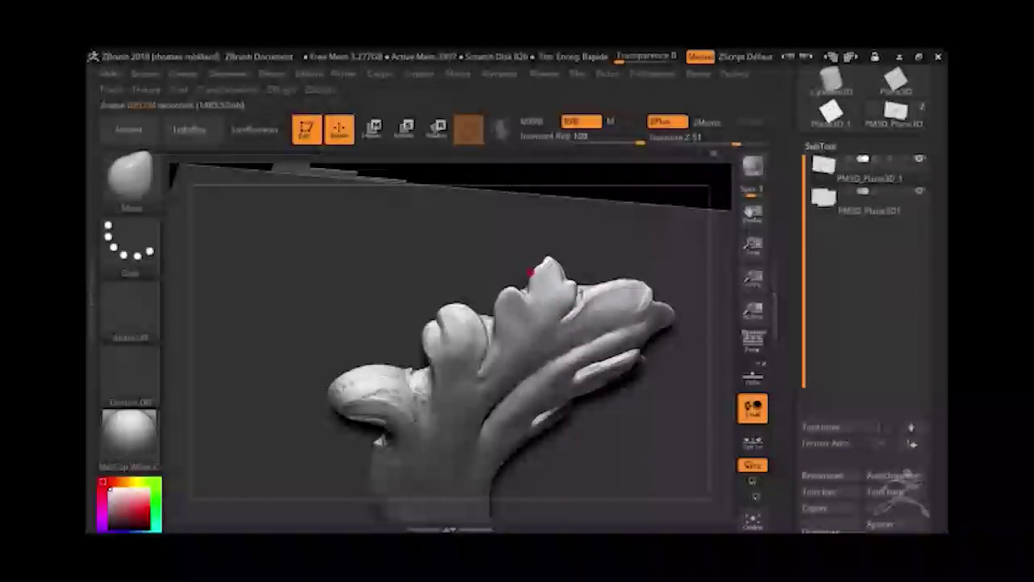
pyautogui.moveTo(464, 307)
pyautogui.mouseDown()
pyautogui.moveTo(455, 307)
pyautogui.moveTo(477, 310)
pyautogui.mouseUp()
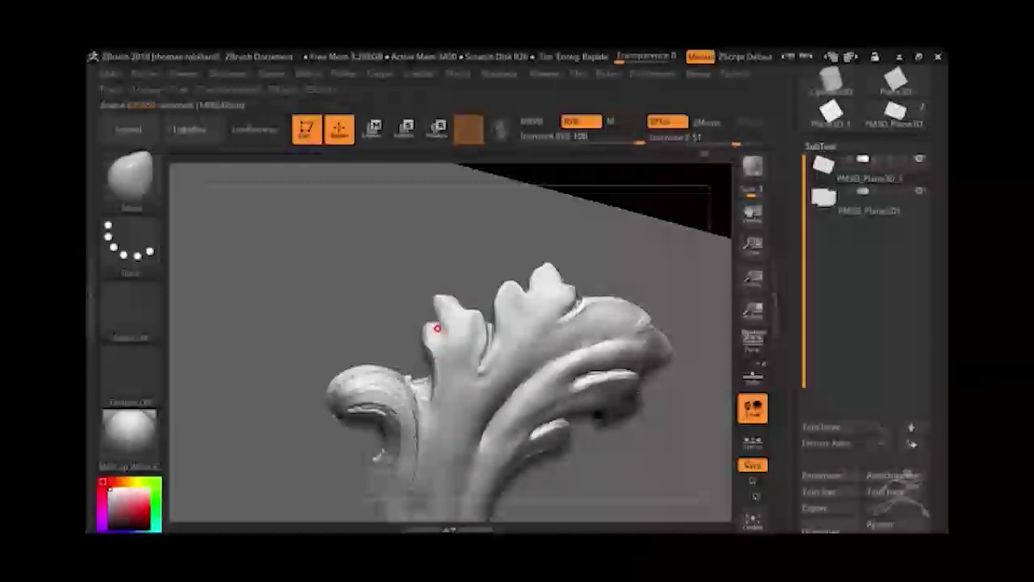
pyautogui.moveTo(430, 295)
pyautogui.mouseDown()
pyautogui.moveTo(674, 178)
pyautogui.moveTo(528, 196)
pyautogui.moveTo(429, 296)
pyautogui.moveTo(600, 253)
pyautogui.moveTo(549, 286)
pyautogui.moveTo(672, 240)
pyautogui.moveTo(677, 256)
pyautogui.moveTo(637, 238)
pyautogui.moveTo(625, 289)
pyautogui.moveTo(632, 238)
pyautogui.moveTo(474, 337)
pyautogui.moveTo(523, 317)
pyautogui.mouseUp()
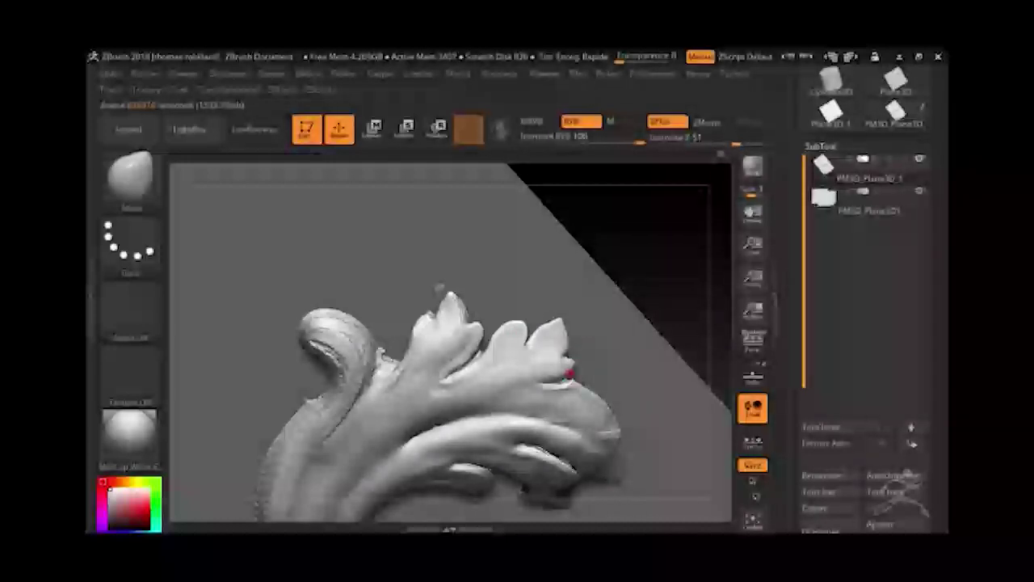
pyautogui.moveTo(611, 415)
pyautogui.mouseDown()
pyautogui.moveTo(637, 277)
pyautogui.moveTo(622, 233)
pyautogui.moveTo(623, 300)
pyautogui.moveTo(600, 253)
pyautogui.mouseUp()
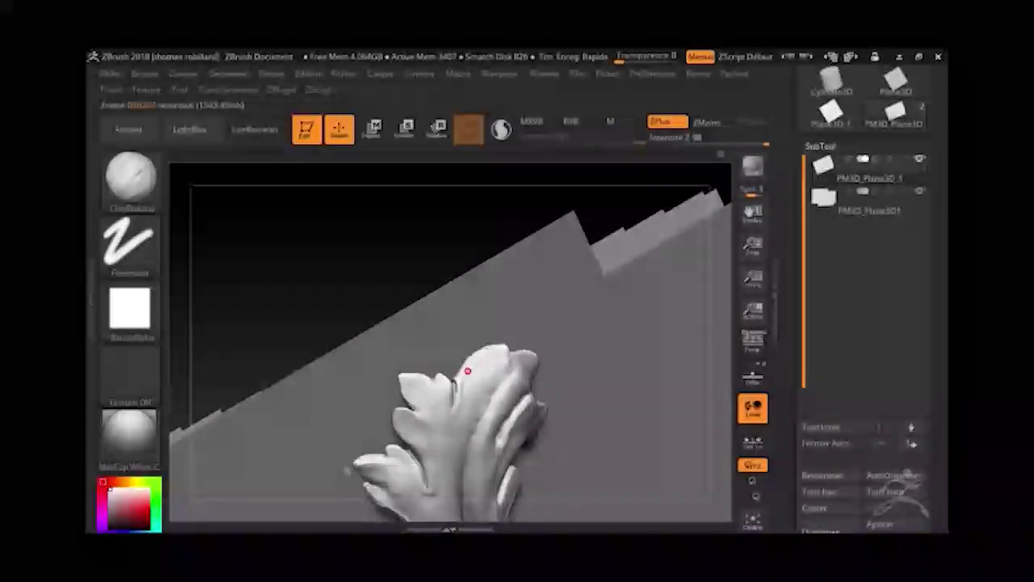
# Smooth the leaf surface near the lobe tips, checking it from several angles.
pyautogui.keyDown('shift'); pyautogui.moveTo(482, 390); pyautogui.dragTo(494, 363); pyautogui.keyUp('shift')
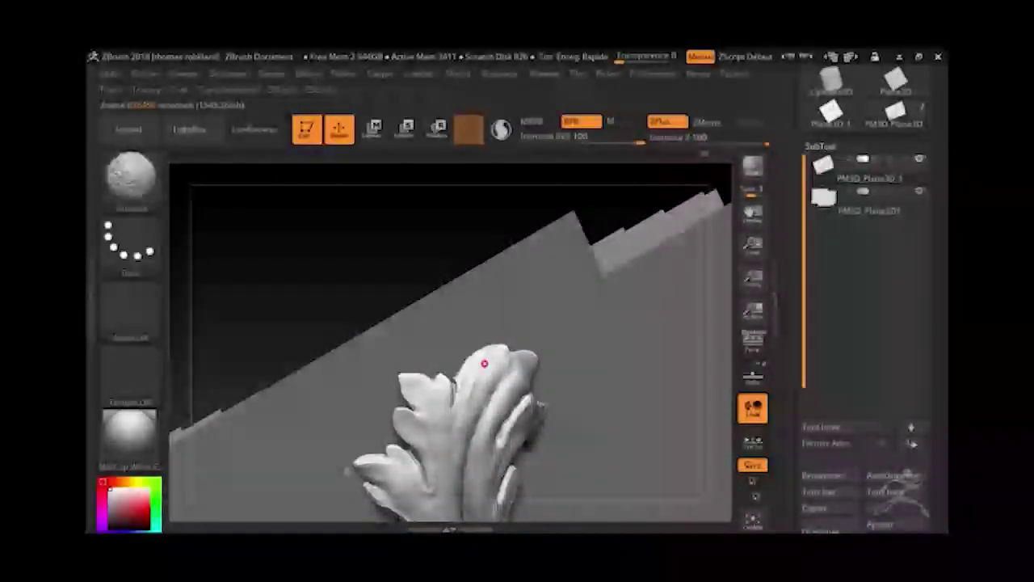
pyautogui.moveTo(485, 362); pyautogui.dragTo(455, 380, button='right')
pyautogui.keyDown('shift'); pyautogui.moveTo(455, 380); pyautogui.dragTo(468, 358); pyautogui.keyUp('shift')
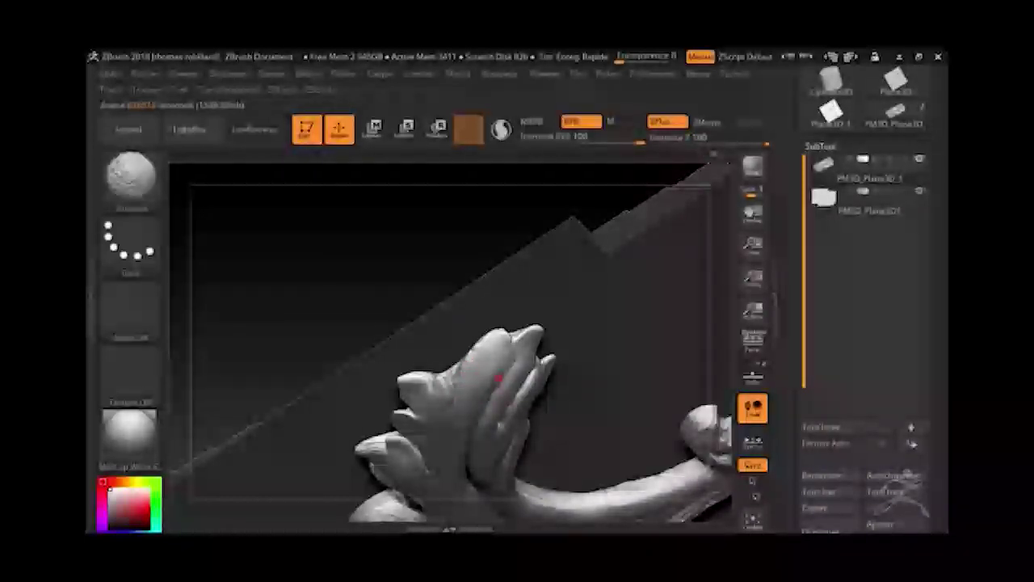
pyautogui.moveTo(498, 377); pyautogui.dragTo(455, 218, button='right')
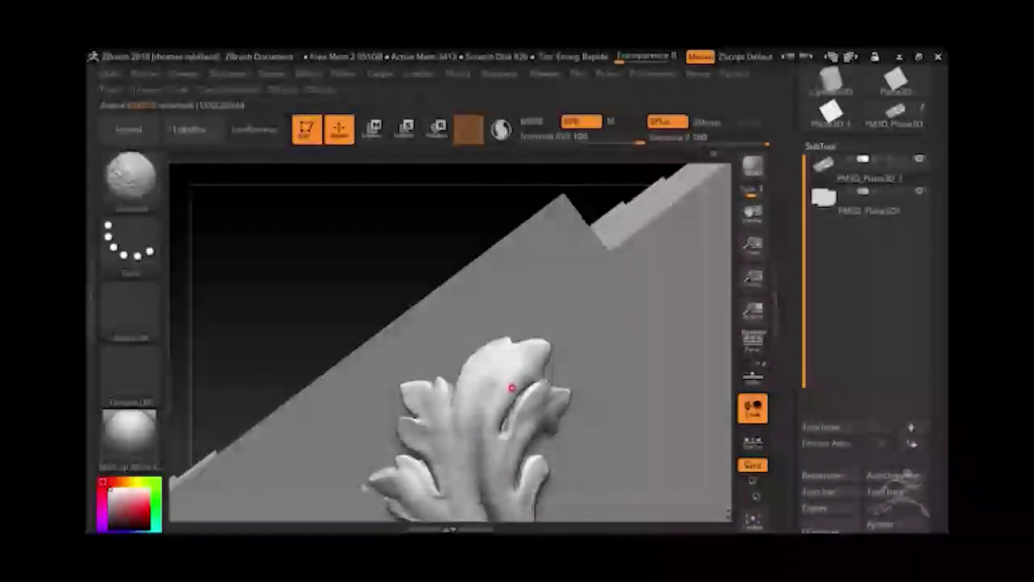
pyautogui.moveTo(521, 385)
pyautogui.mouseDown(button='right')
pyautogui.moveTo(428, 346)
pyautogui.moveTo(358, 249)
pyautogui.moveTo(446, 328)
pyautogui.mouseUp(button='right')
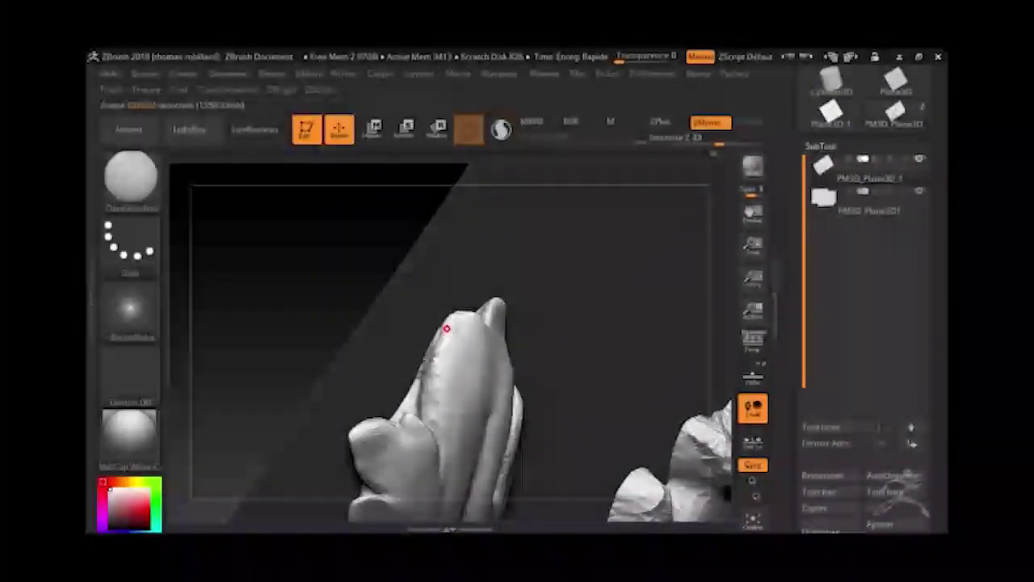
# Turn on X-axis symmetry and carve a deep crease down the leaf lobe.
pyautogui.press('x')
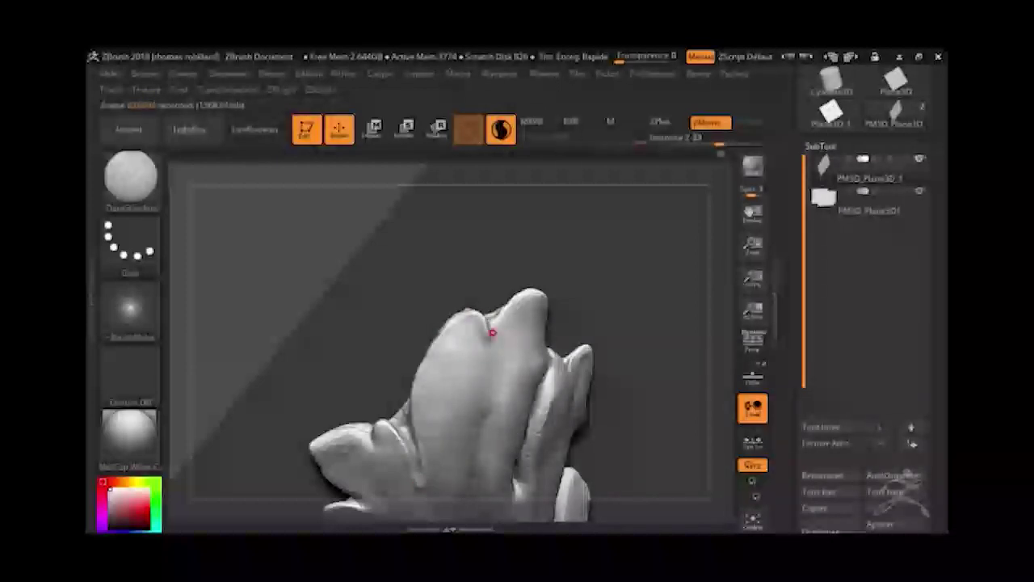
pyautogui.moveTo(543, 285)
pyautogui.mouseDown()
pyautogui.moveTo(699, 265)
pyautogui.moveTo(472, 328)
pyautogui.mouseUp()
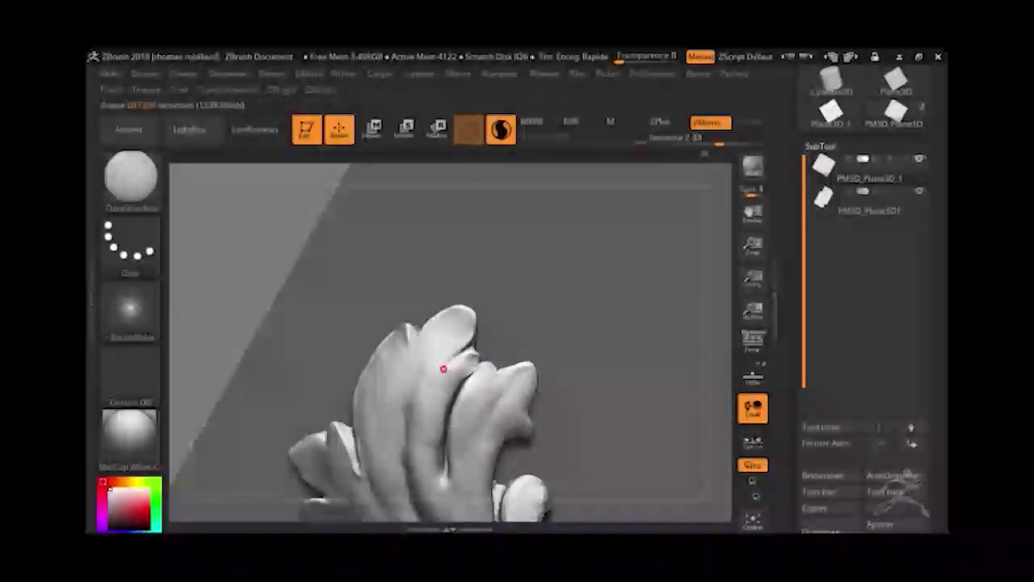
pyautogui.moveTo(467, 374); pyautogui.dragTo(433, 451)
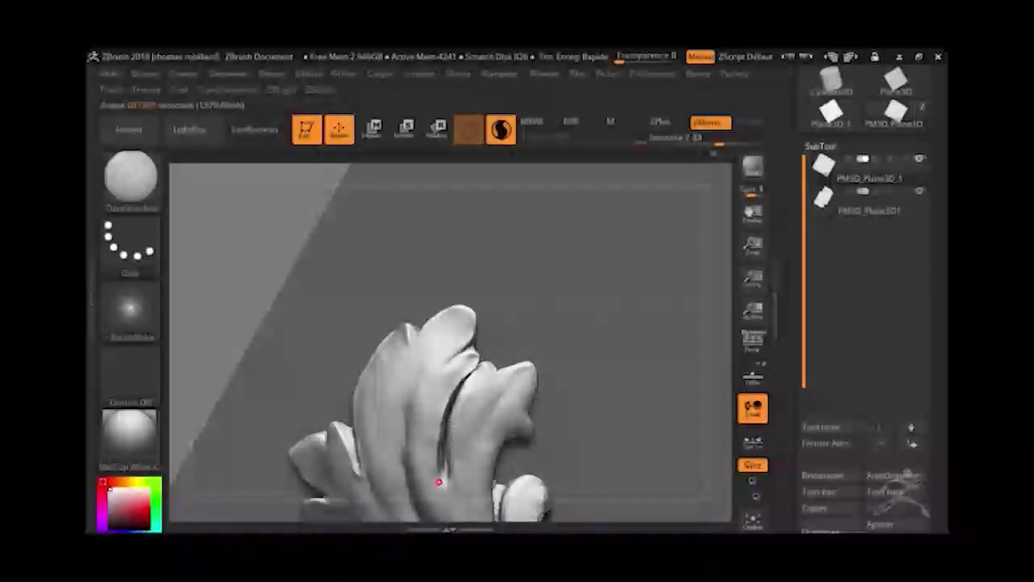
pyautogui.moveTo(474, 374); pyautogui.dragTo(450, 433)
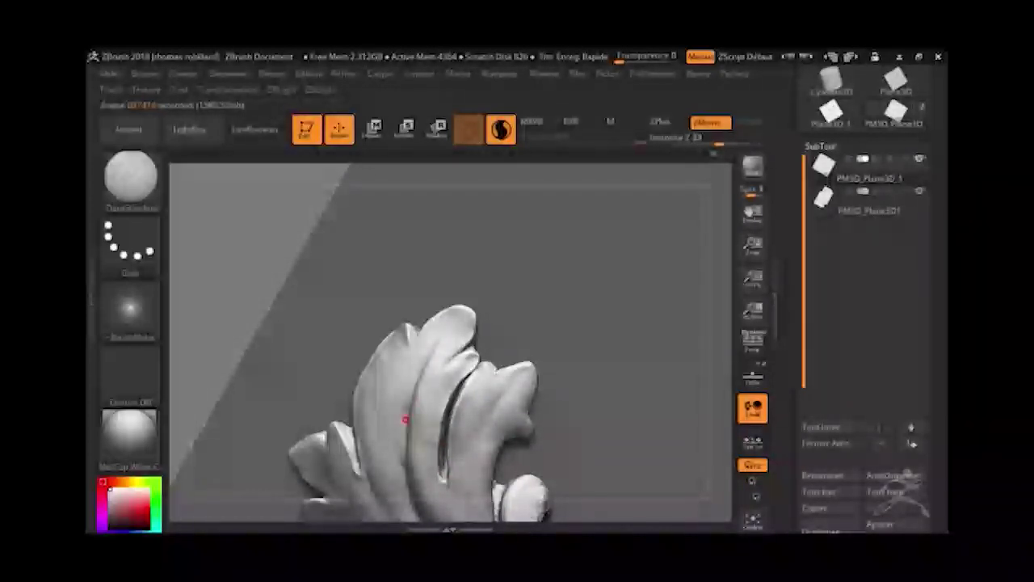
pyautogui.moveTo(404, 419); pyautogui.dragTo(391, 299, button='right')
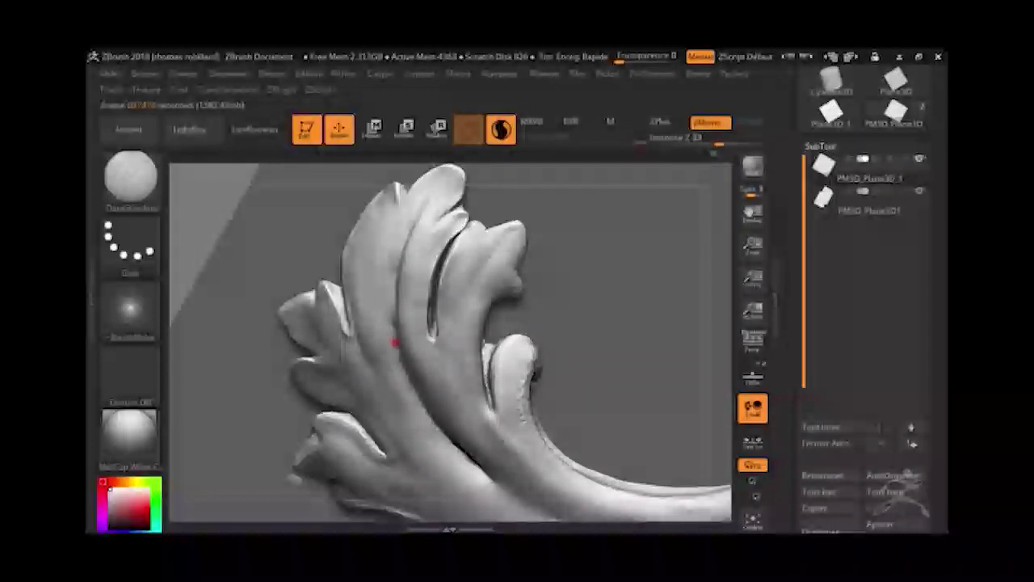
pyautogui.moveTo(419, 404); pyautogui.dragTo(386, 299, button='right')
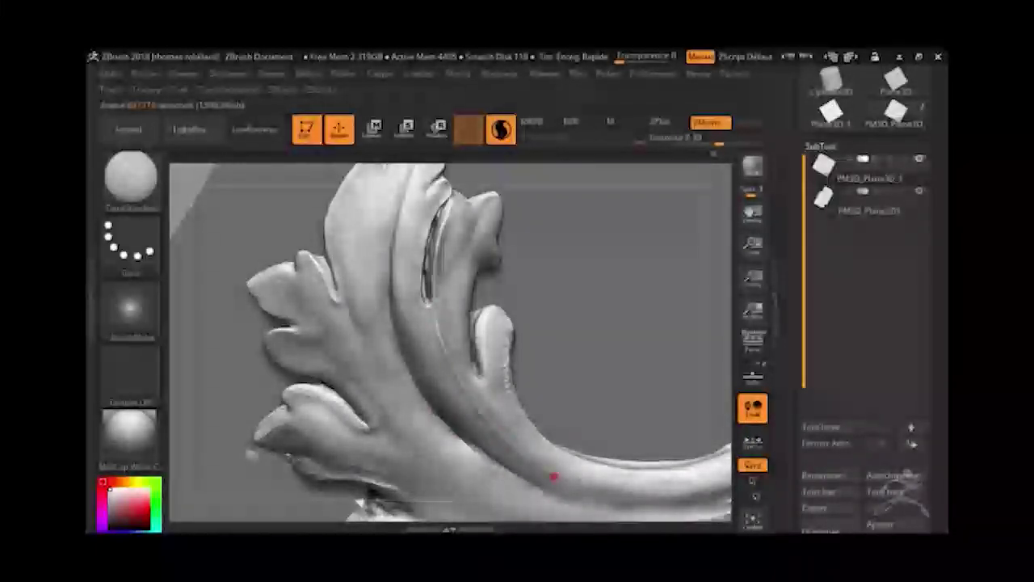
# Carve creases along the leaf tip and down the stem, checking from several angles.
pyautogui.moveTo(479, 219); pyautogui.dragTo(462, 261)
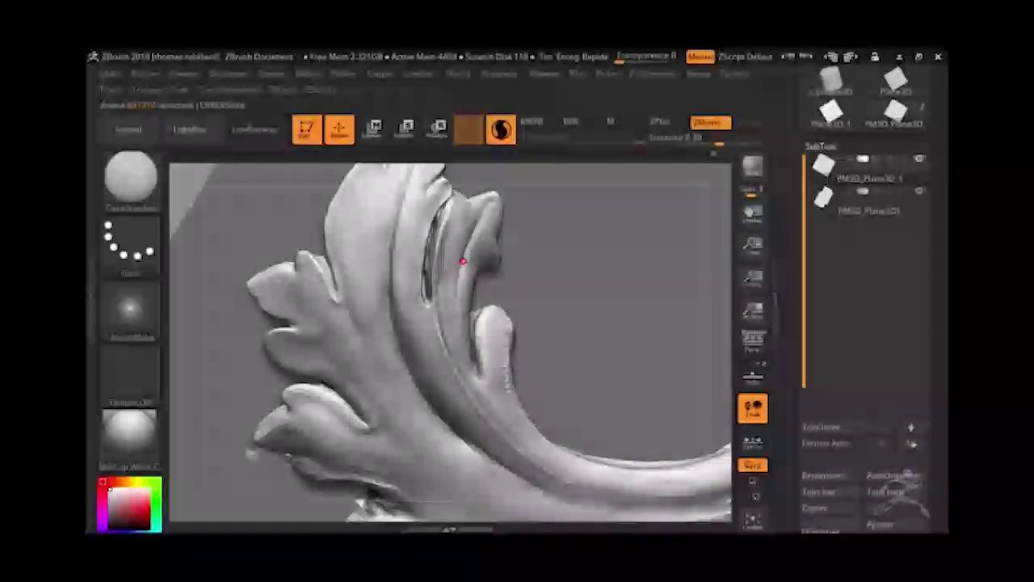
pyautogui.moveTo(472, 386); pyautogui.dragTo(504, 425)
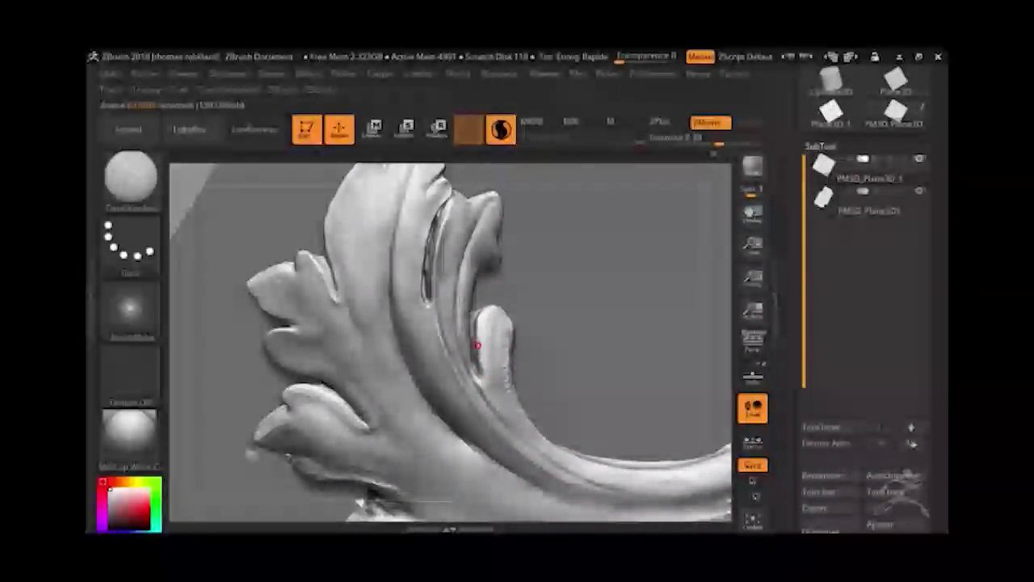
pyautogui.moveTo(475, 344)
pyautogui.mouseDown(button='right')
pyautogui.moveTo(496, 203)
pyautogui.moveTo(493, 232)
pyautogui.mouseUp(button='right')
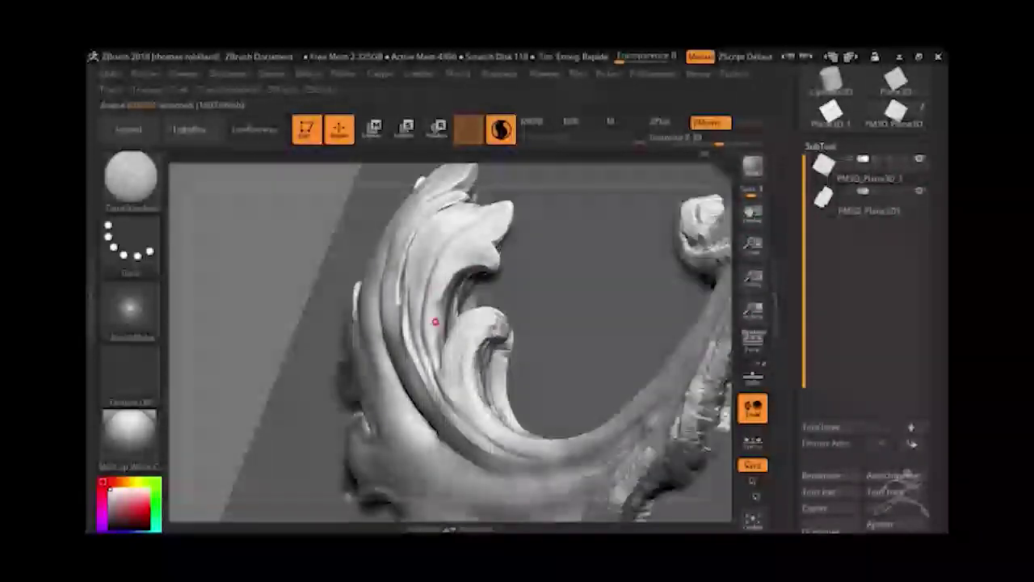
pyautogui.moveTo(435, 324); pyautogui.dragTo(500, 341, button='right')
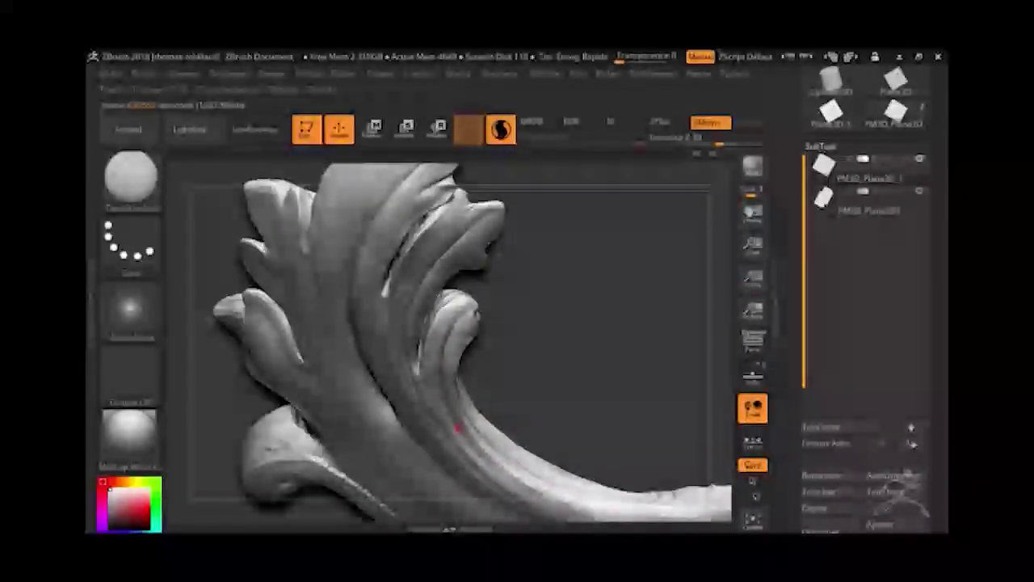
pyautogui.moveTo(688, 293)
pyautogui.mouseDown()
pyautogui.moveTo(704, 238)
pyautogui.moveTo(598, 168)
pyautogui.moveTo(493, 218)
pyautogui.mouseUp()
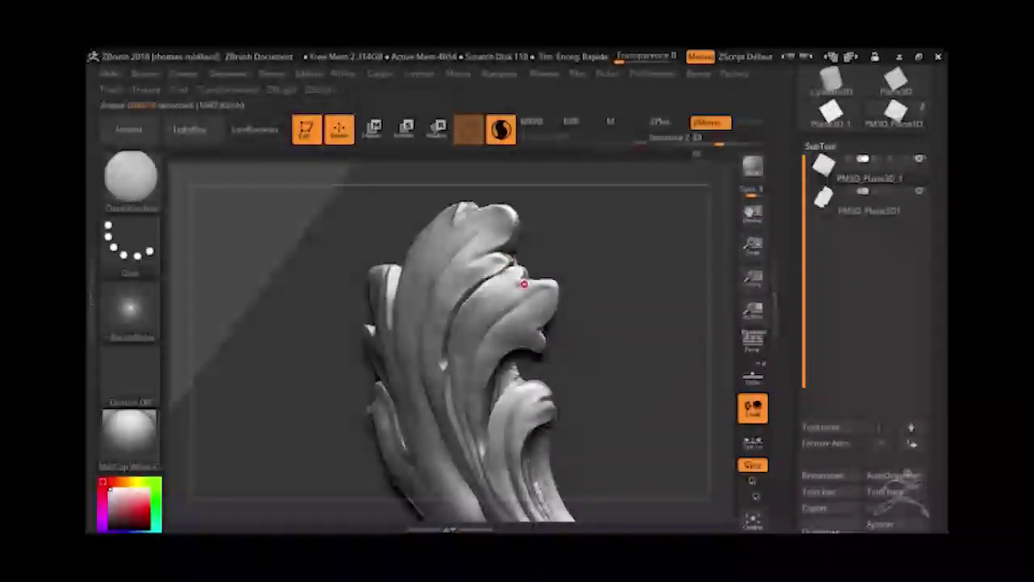
pyautogui.moveTo(718, 332)
pyautogui.mouseDown()
pyautogui.moveTo(713, 272)
pyautogui.moveTo(684, 314)
pyautogui.moveTo(528, 280)
pyautogui.mouseUp()
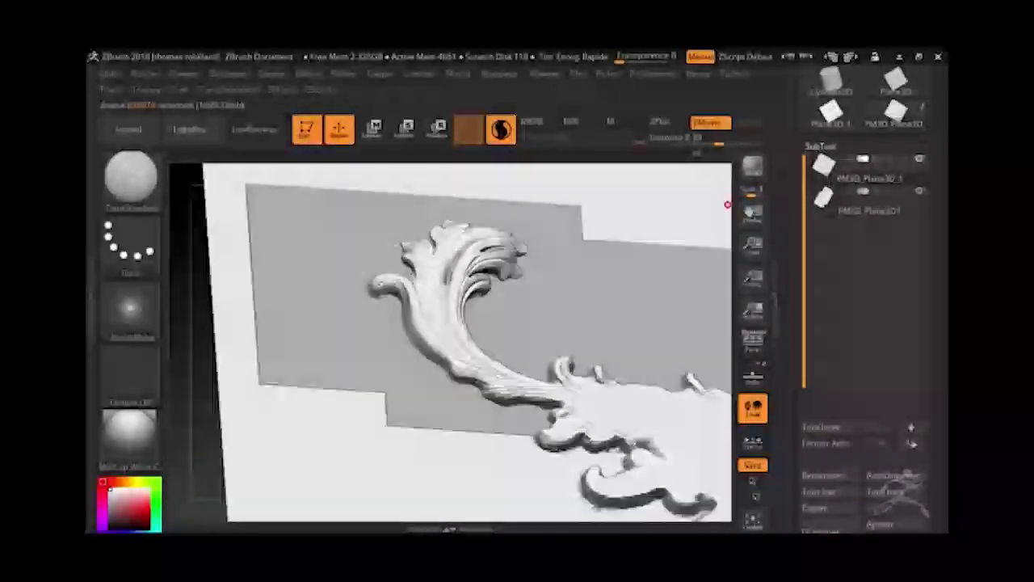
# Deepen and extend the inner groove up the curled leaf, then view it edge-on.
pyautogui.moveTo(727, 204)
pyautogui.mouseDown()
pyautogui.moveTo(653, 231)
pyautogui.moveTo(729, 300)
pyautogui.moveTo(670, 222)
pyautogui.moveTo(681, 306)
pyautogui.moveTo(497, 189)
pyautogui.mouseUp()
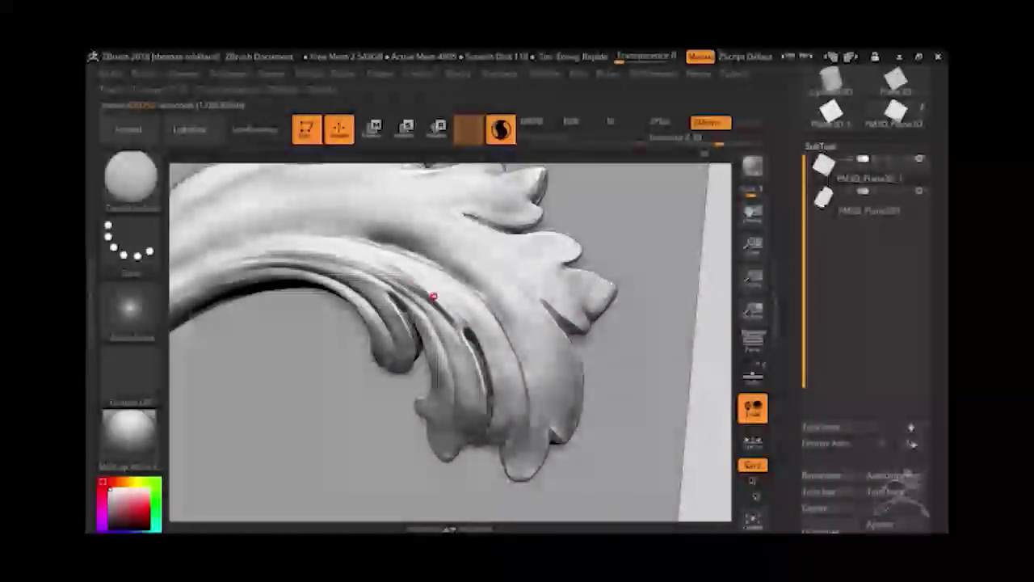
pyautogui.moveTo(434, 293); pyautogui.dragTo(471, 333)
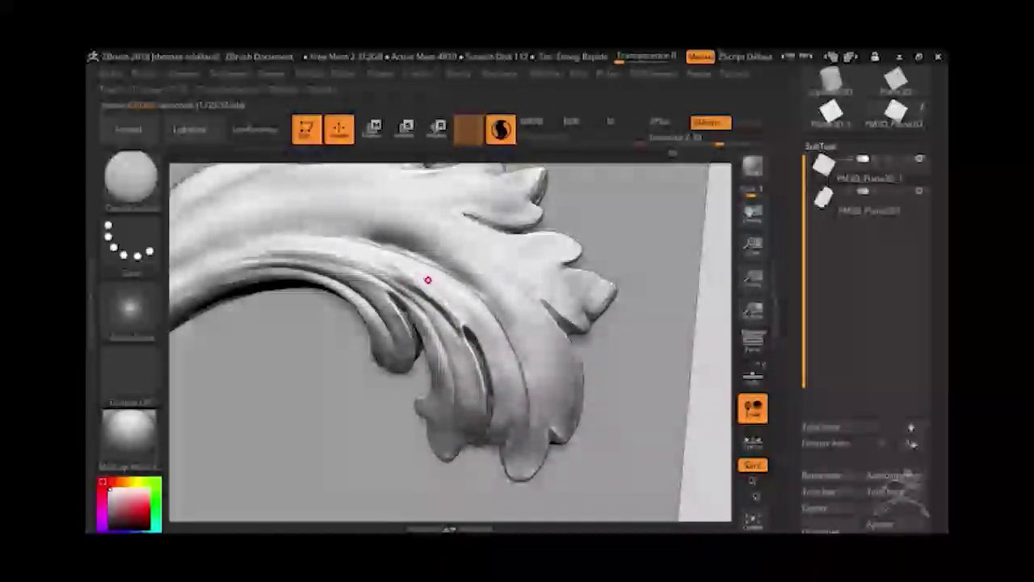
pyautogui.moveTo(427, 279); pyautogui.dragTo(387, 240)
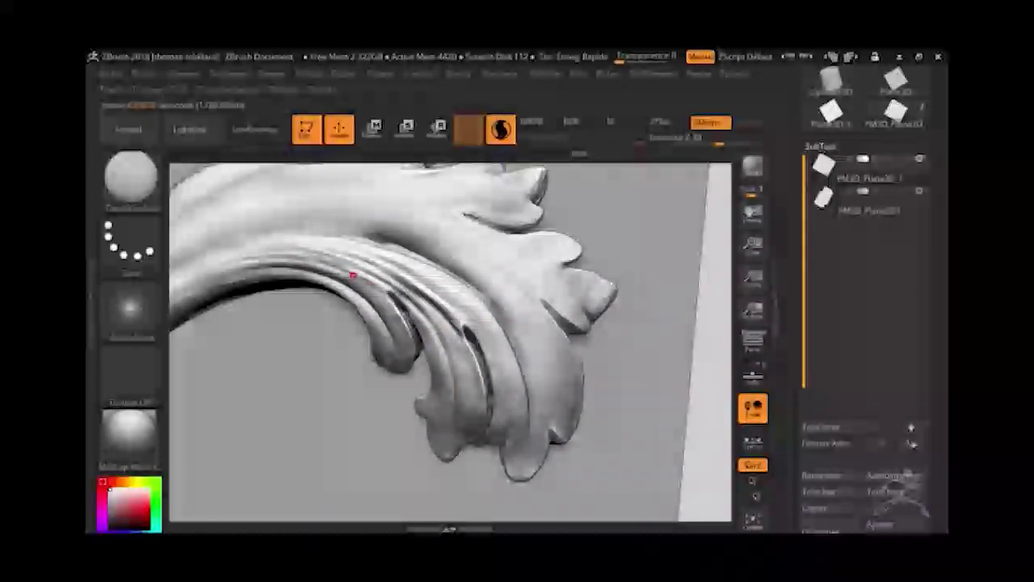
pyautogui.moveTo(388, 307)
pyautogui.mouseDown(button='right')
pyautogui.moveTo(697, 227)
pyautogui.moveTo(656, 331)
pyautogui.moveTo(625, 321)
pyautogui.moveTo(589, 330)
pyautogui.moveTo(654, 347)
pyautogui.moveTo(659, 304)
pyautogui.moveTo(495, 175)
pyautogui.moveTo(138, 180)
pyautogui.mouseUp(button='right')
# Switch the brush from Zsub carving to Zadd build-up, then orbit and zoom to review the whole ornament plate.
pyautogui.click(138, 180)
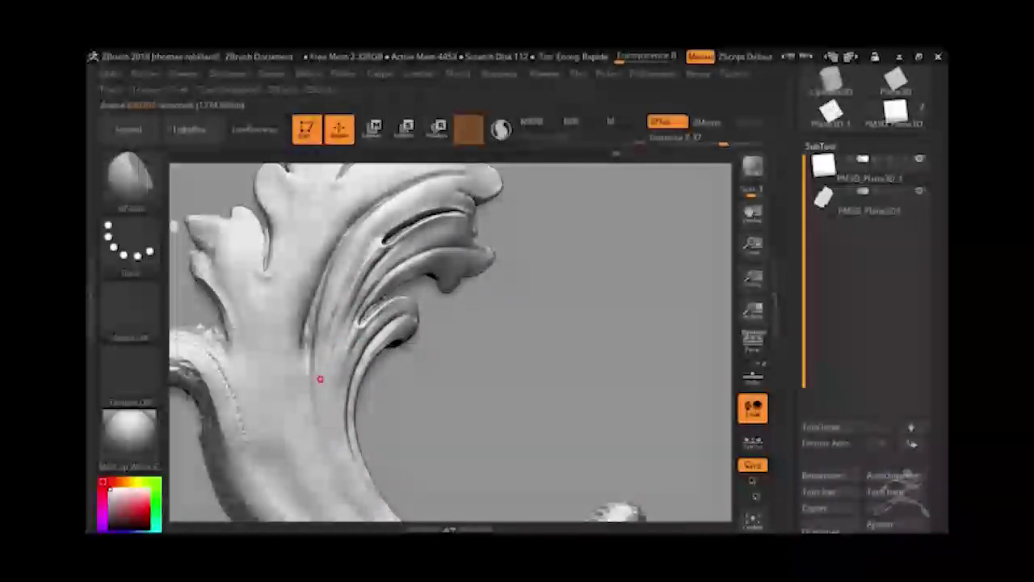
pyautogui.moveTo(434, 226); pyautogui.dragTo(438, 226, button='right')
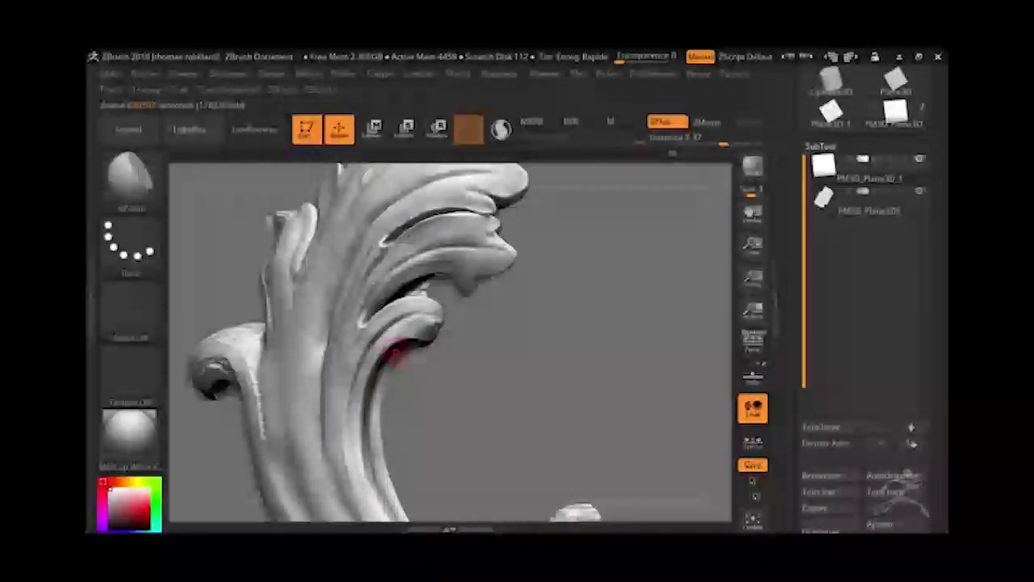
pyautogui.moveTo(723, 266)
pyautogui.mouseDown()
pyautogui.moveTo(714, 261)
pyautogui.moveTo(704, 299)
pyautogui.moveTo(701, 241)
pyautogui.mouseUp()
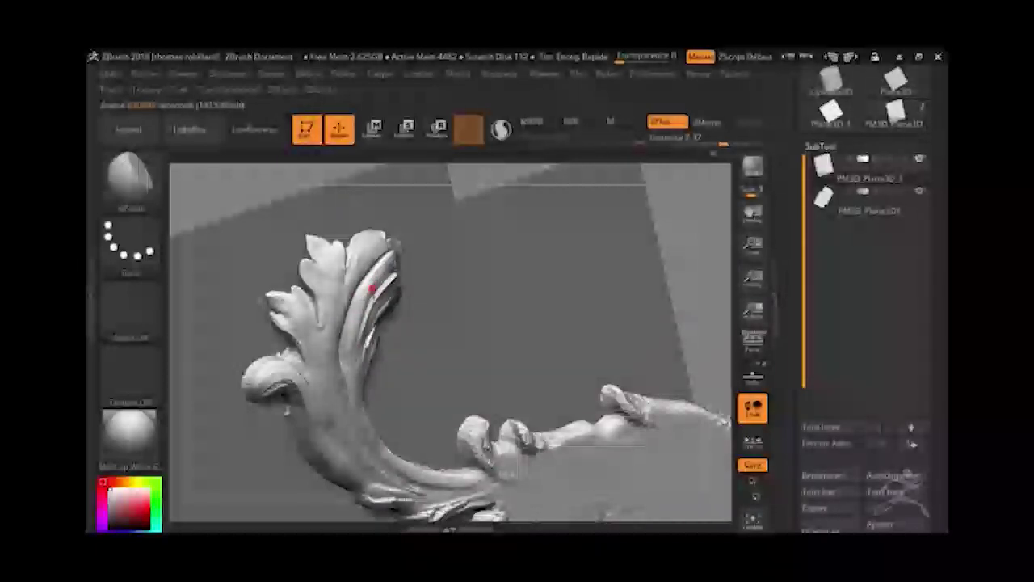
pyautogui.moveTo(692, 311); pyautogui.dragTo(383, 277)
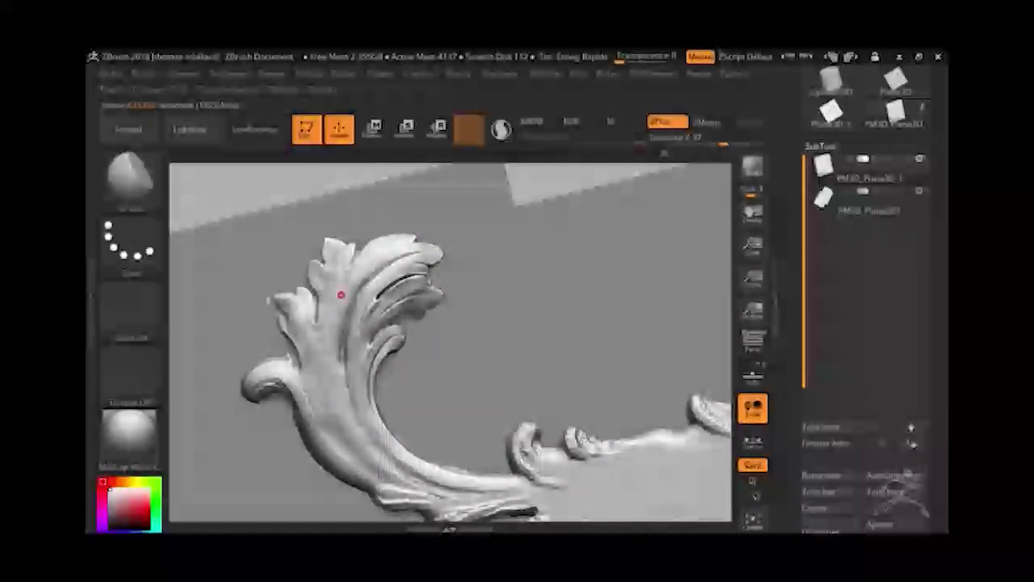
pyautogui.moveTo(341, 294)
pyautogui.mouseDown()
pyautogui.moveTo(720, 259)
pyautogui.moveTo(727, 290)
pyautogui.moveTo(463, 333)
pyautogui.mouseUp()
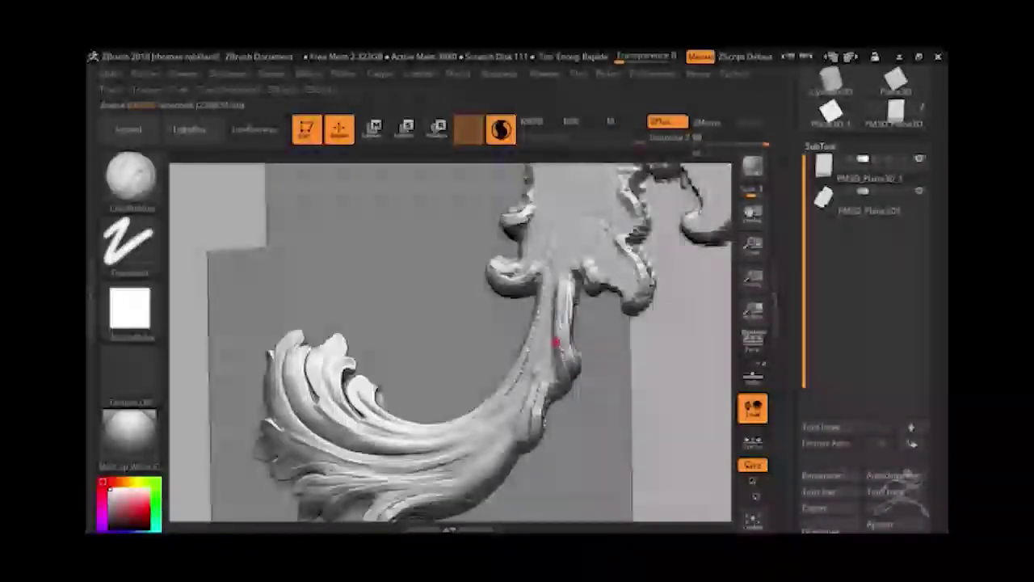
# Shift-smooth the dotted crease along the stem and soften the small curl's tip.
pyautogui.moveTo(555, 342); pyautogui.dragTo(720, 320)
pyautogui.moveTo(535, 299)
pyautogui.mouseDown()
pyautogui.moveTo(708, 259)
pyautogui.moveTo(692, 422)
pyautogui.moveTo(718, 261)
pyautogui.moveTo(715, 324)
pyautogui.moveTo(510, 165)
pyautogui.moveTo(563, 162)
pyautogui.mouseUp()
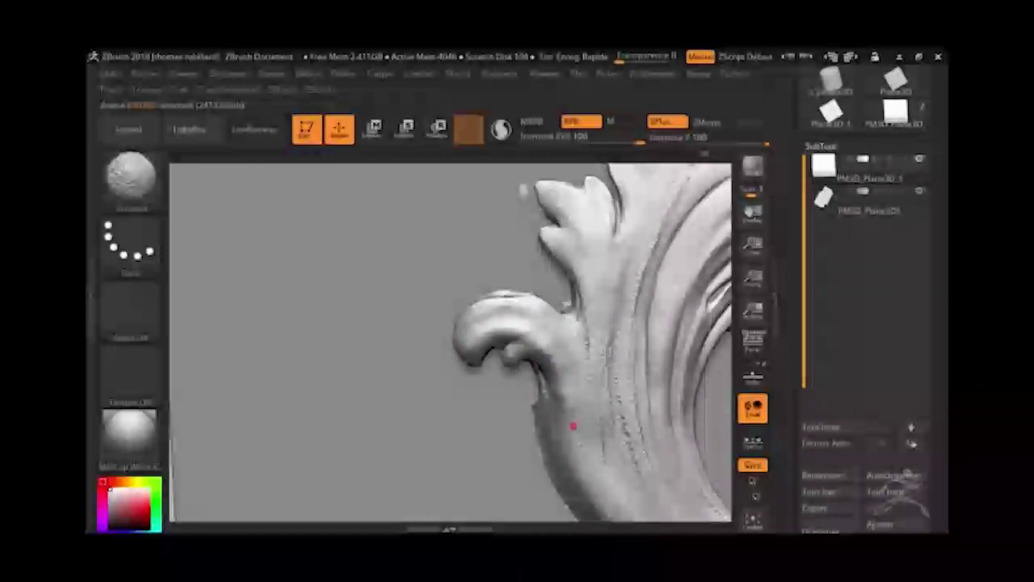
pyautogui.moveTo(583, 330)
pyautogui.keyDown('shift'); pyautogui.mouseDown()
pyautogui.moveTo(635, 439)
pyautogui.moveTo(641, 272)
pyautogui.mouseUp(); pyautogui.keyUp('shift')
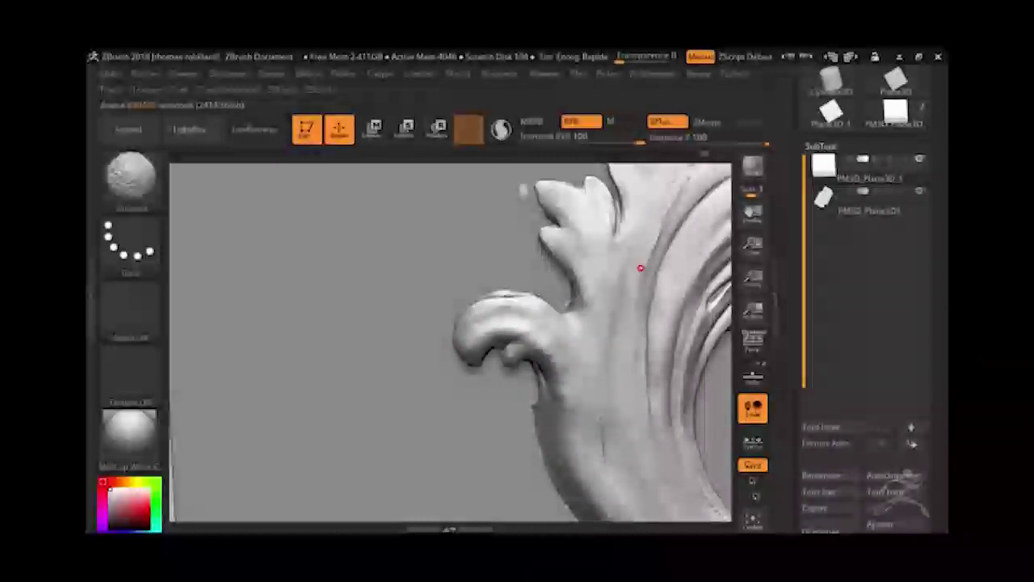
pyautogui.press('shift')
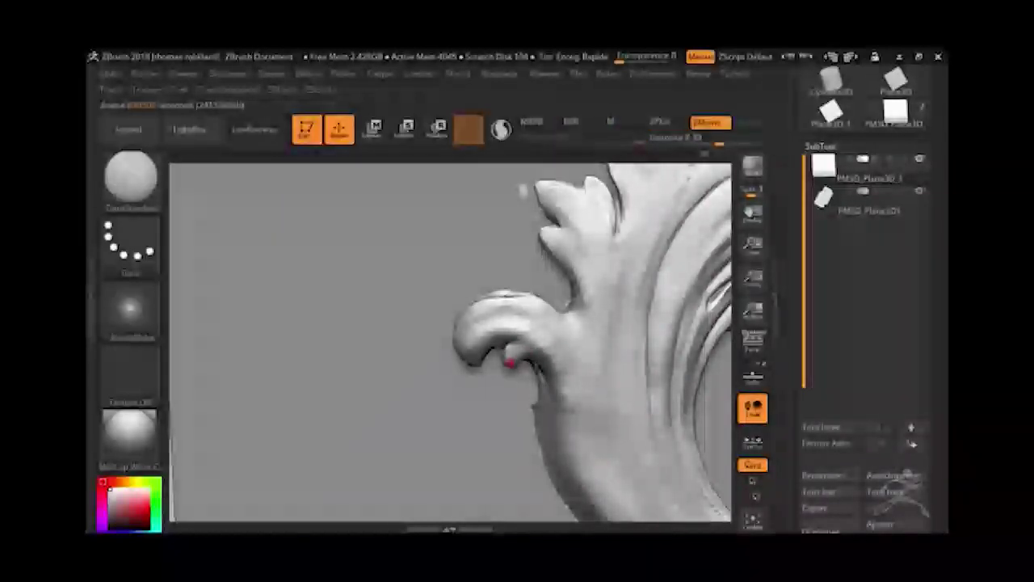
pyautogui.moveTo(554, 411)
pyautogui.keyDown('shift'); pyautogui.mouseDown()
pyautogui.moveTo(484, 347)
pyautogui.moveTo(706, 239)
pyautogui.moveTo(671, 199)
pyautogui.moveTo(705, 183)
pyautogui.mouseUp(); pyautogui.keyUp('shift')
pyautogui.moveTo(465, 280); pyautogui.dragTo(473, 269)
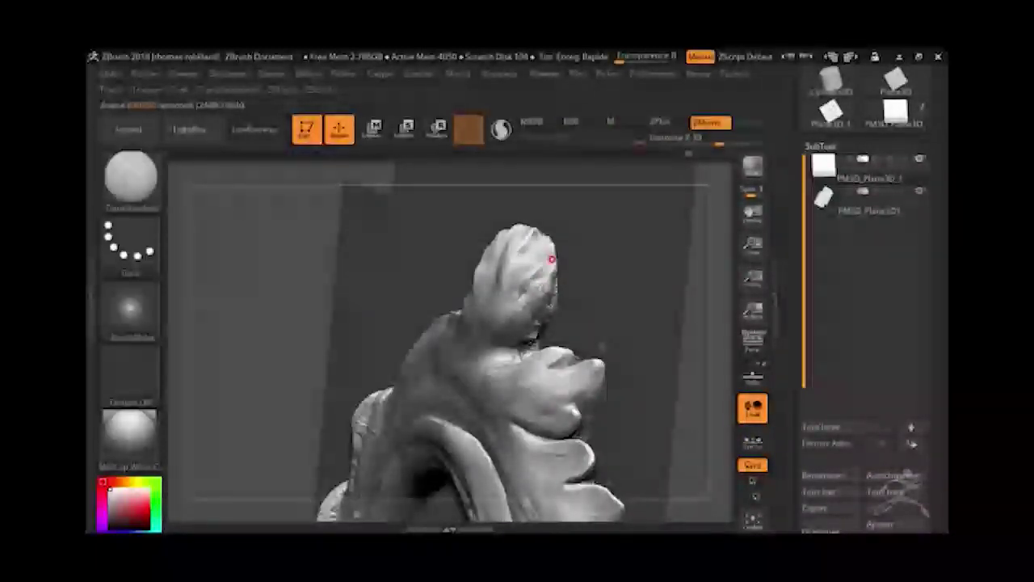
# Cycle brush hotkeys through DamStandard and settle on the ClayBuildup brush.
pyautogui.press('b')
pyautogui.press('d')
pyautogui.press('s')
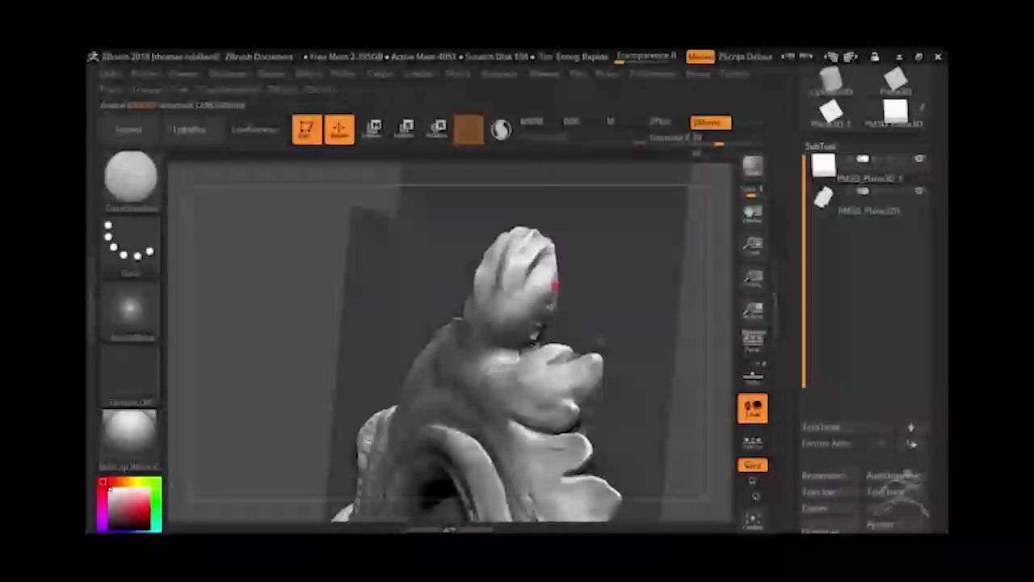
pyautogui.press('b')
pyautogui.press('d')
pyautogui.press('s')
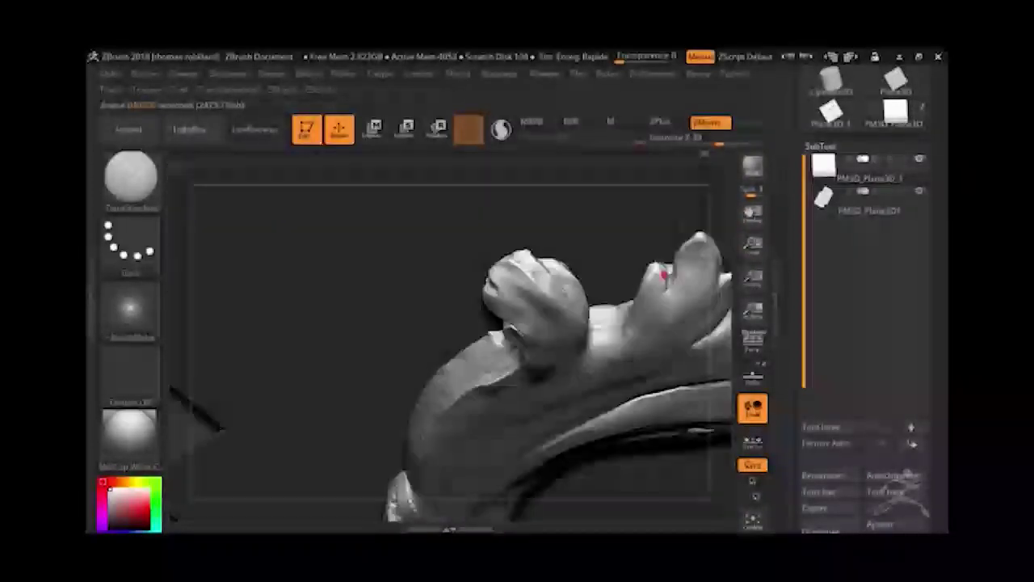
pyautogui.press('b')
pyautogui.press('c')
pyautogui.press('b')
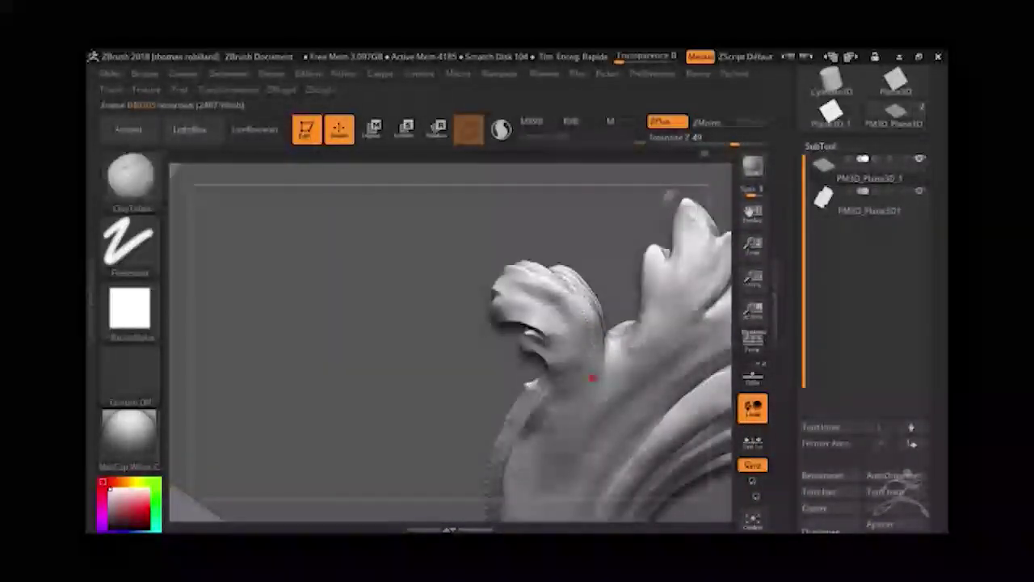
# Add groove ridges across the top curl and build up a groove along the stem.
pyautogui.moveTo(592, 377); pyautogui.dragTo(593, 363)
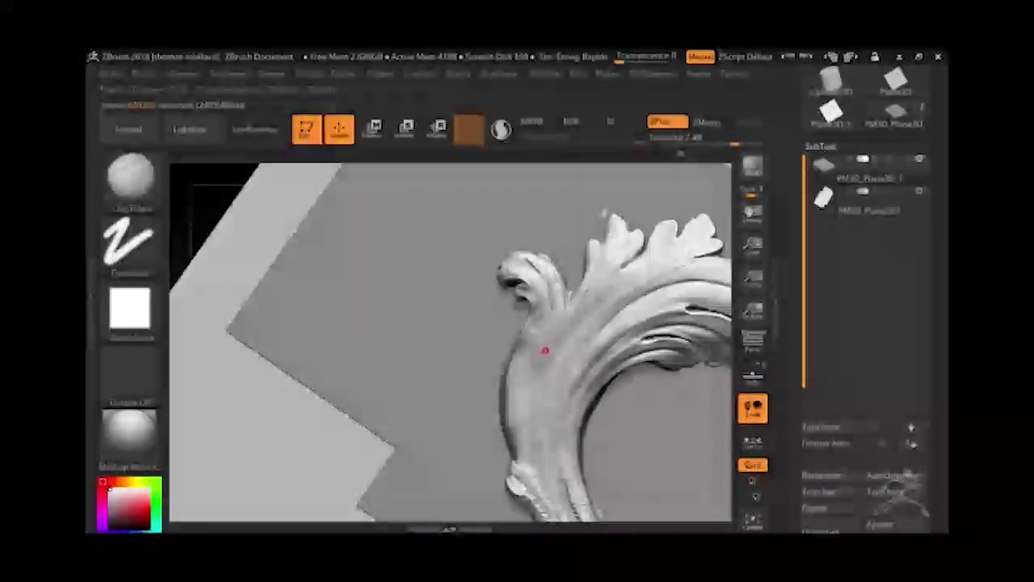
pyautogui.moveTo(526, 380); pyautogui.dragTo(530, 451)
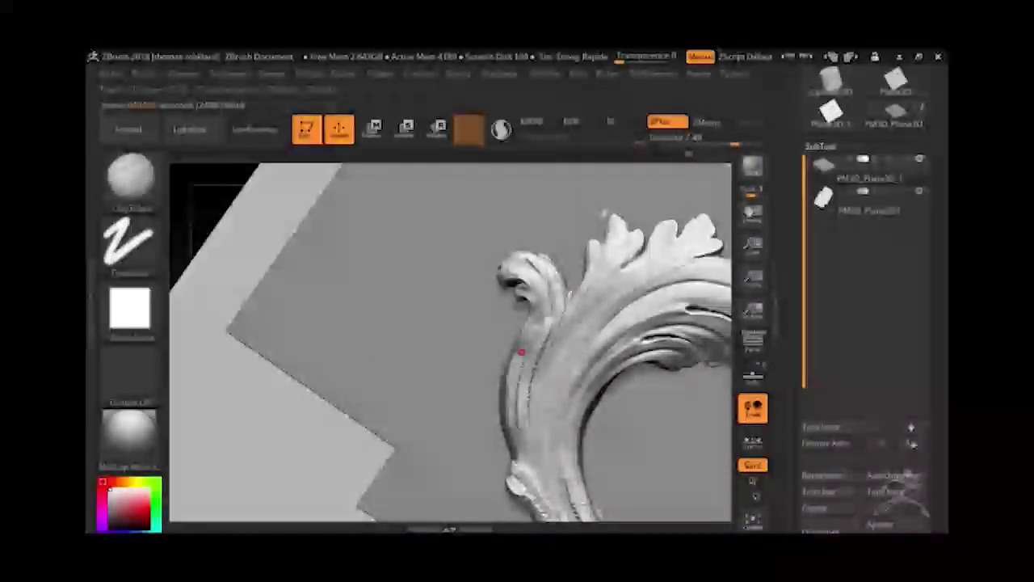
pyautogui.moveTo(496, 376)
pyautogui.mouseDown()
pyautogui.moveTo(534, 307)
pyautogui.moveTo(544, 484)
pyautogui.moveTo(718, 302)
pyautogui.moveTo(612, 201)
pyautogui.mouseUp()
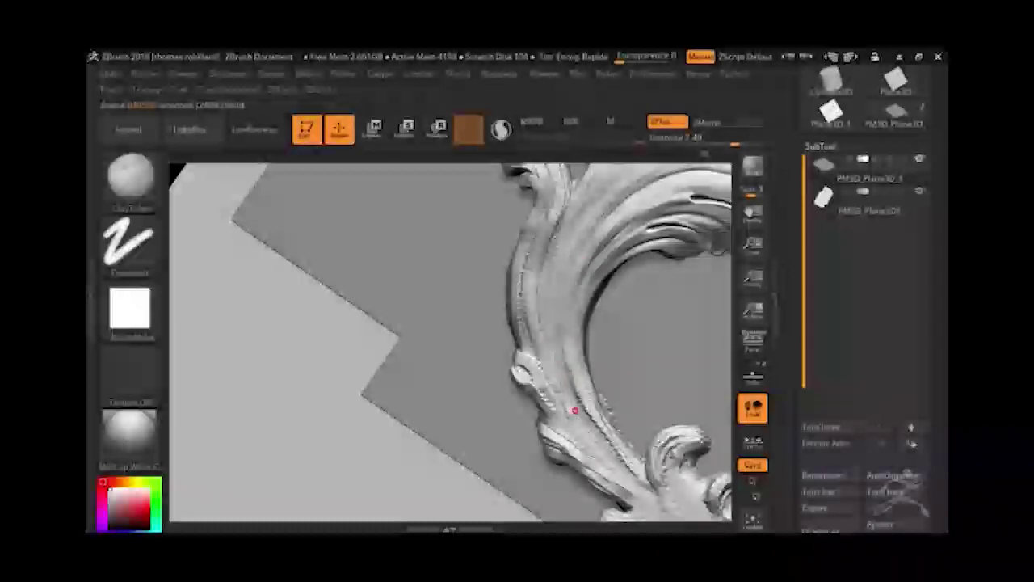
pyautogui.moveTo(574, 337); pyautogui.dragTo(584, 396)
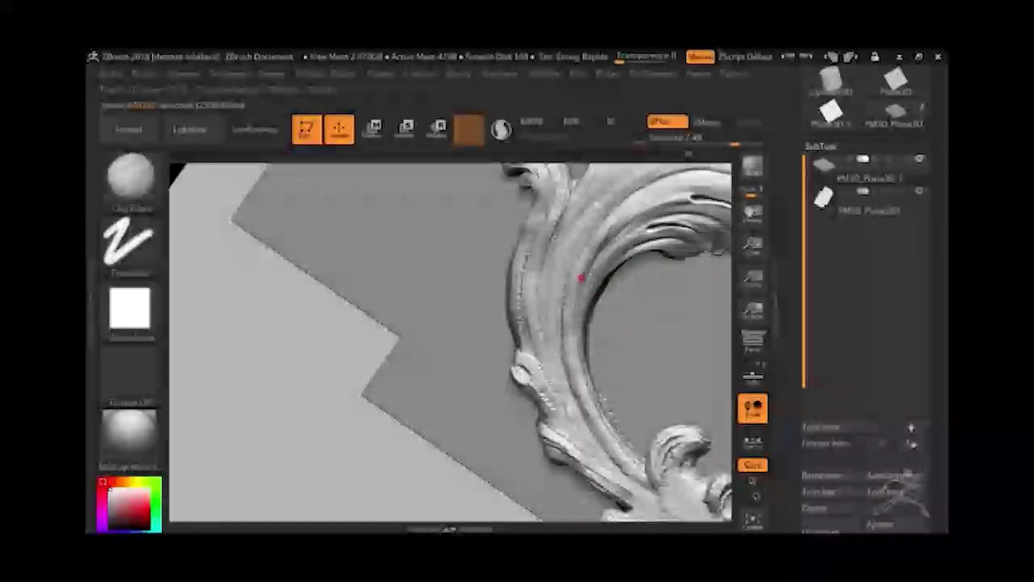
pyautogui.moveTo(719, 374); pyautogui.dragTo(729, 303, button='right')
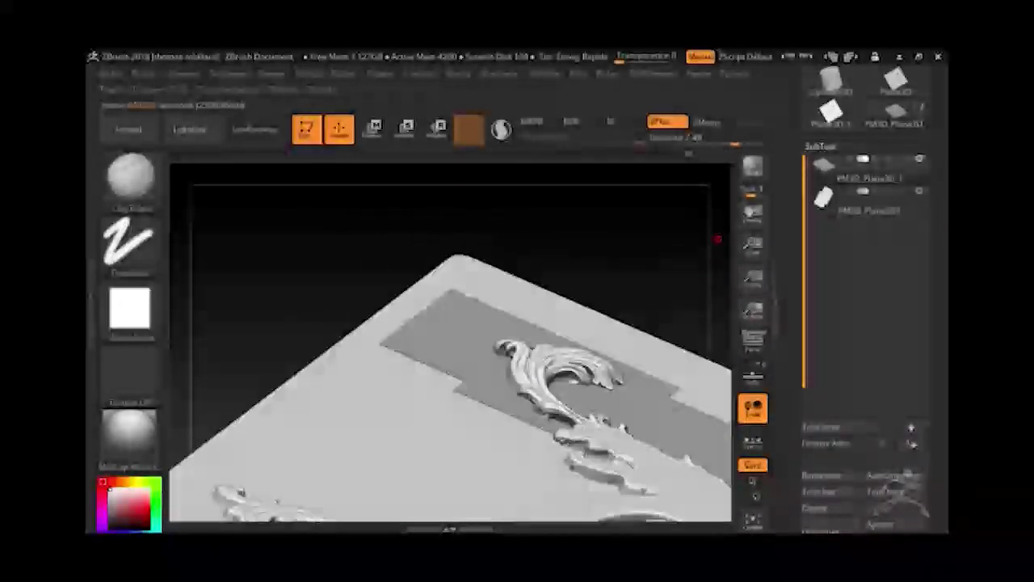
# Toggle Sculptris Pro while trying ClayBuildup, return to the Standard brush, and zoom onto the top curl.
pyautogui.hotkey('ctrl', '1')
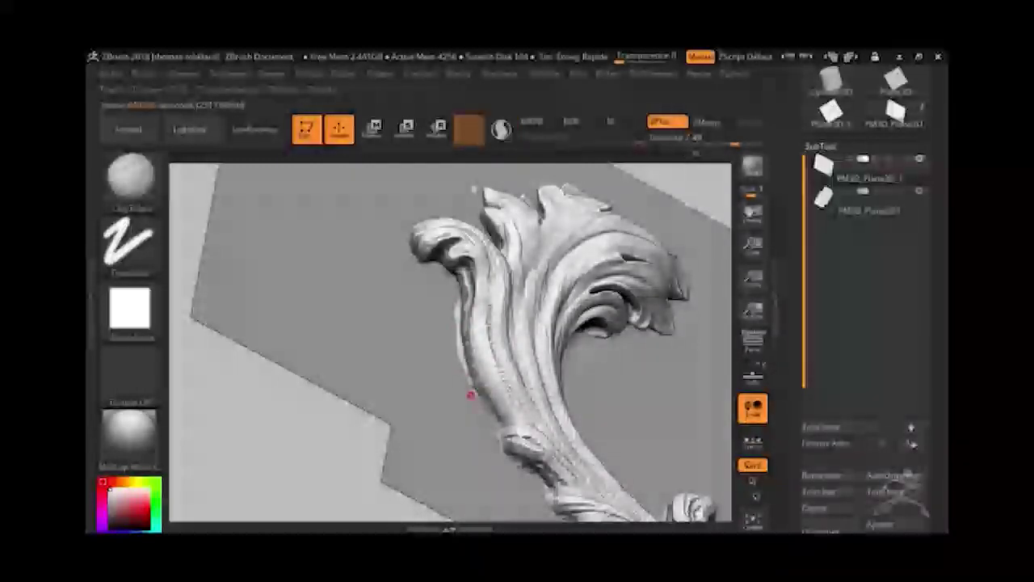
pyautogui.press('b')
pyautogui.press('s')
pyautogui.press('t')
pyautogui.press('b')
pyautogui.press('c')
pyautogui.press('b')
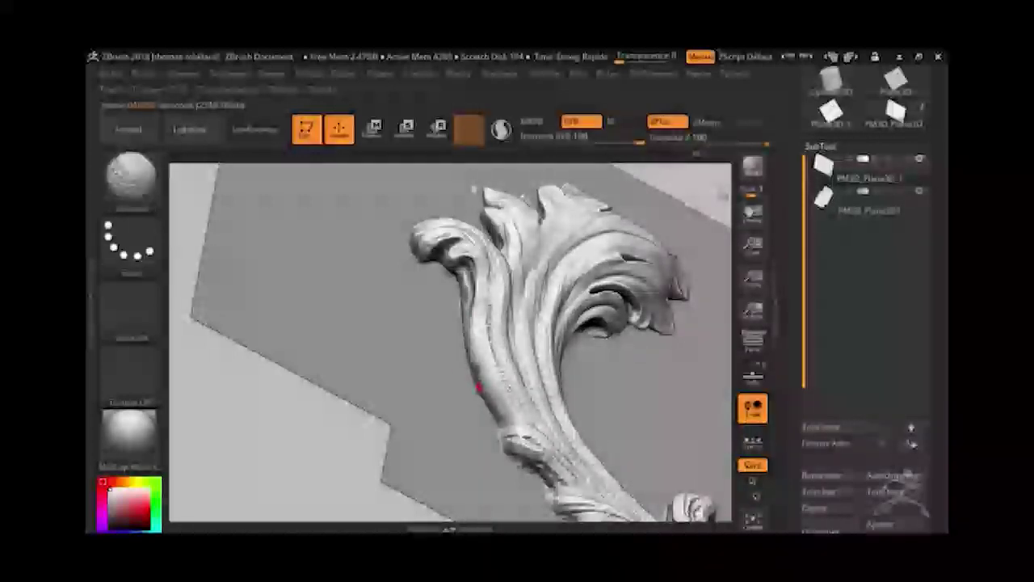
pyautogui.hotkey('ctrl', '1')
pyautogui.press('b')
pyautogui.press('s')
pyautogui.press('t')
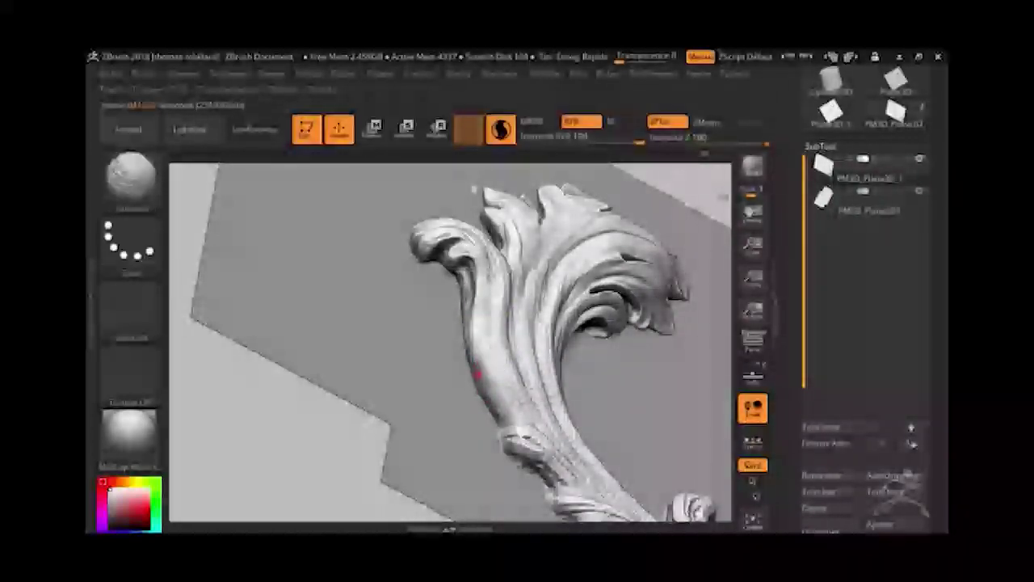
pyautogui.keyDown('ctrl'); pyautogui.moveTo(488, 379); pyautogui.dragTo(510, 307, button='right'); pyautogui.keyUp('ctrl')
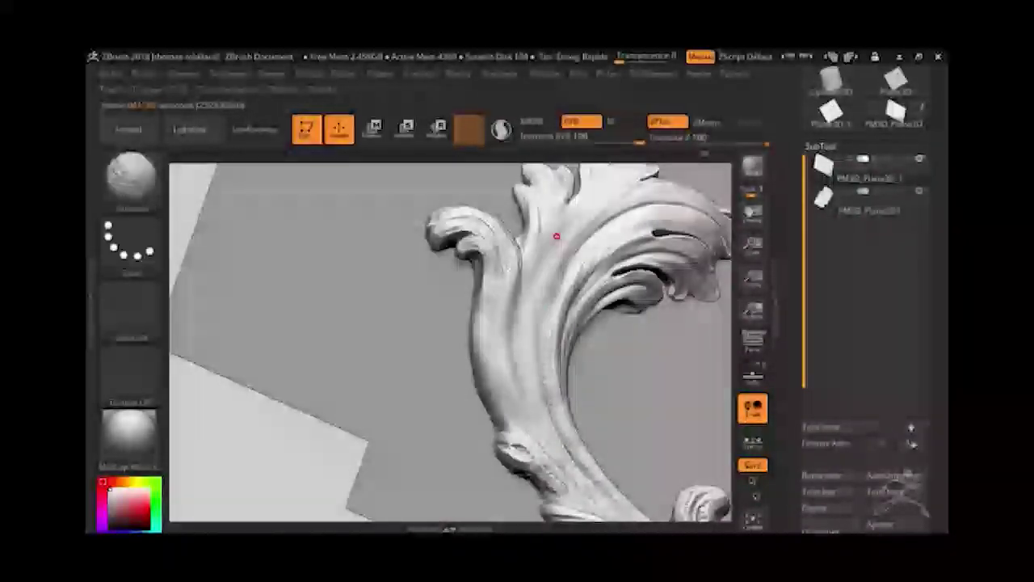
pyautogui.moveTo(430, 222); pyautogui.dragTo(592, 320, button='right')
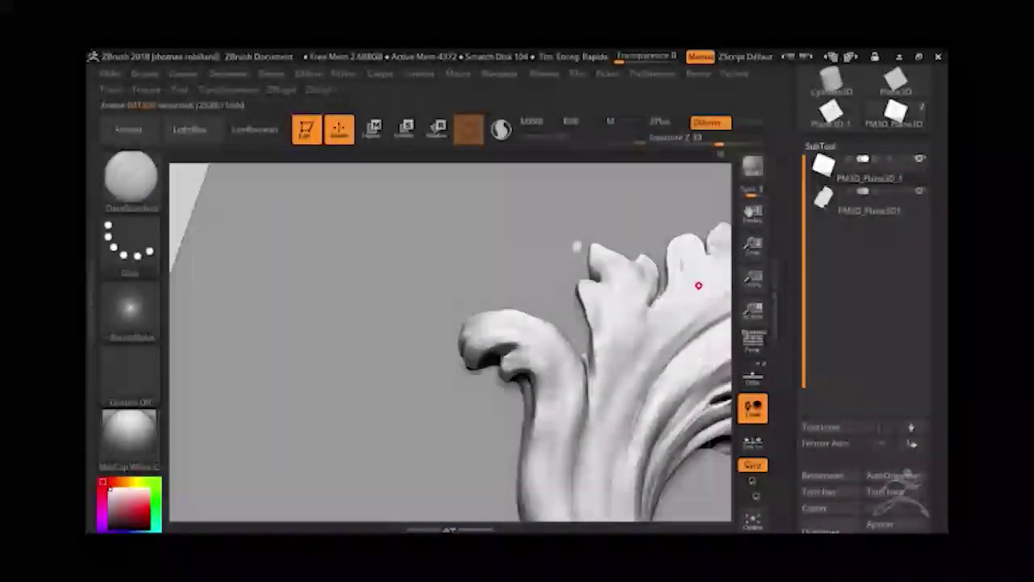
# Turn Sculptris Pro back on and carve a fine crease down the ornament's stem.
pyautogui.moveTo(585, 358); pyautogui.dragTo(558, 297)
pyautogui.press('shift')
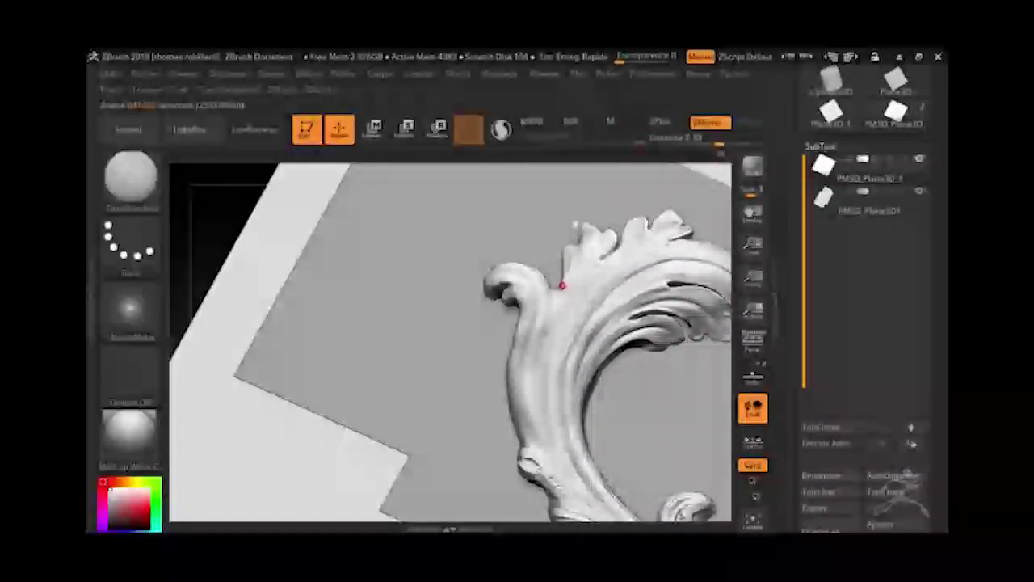
pyautogui.press('alt')
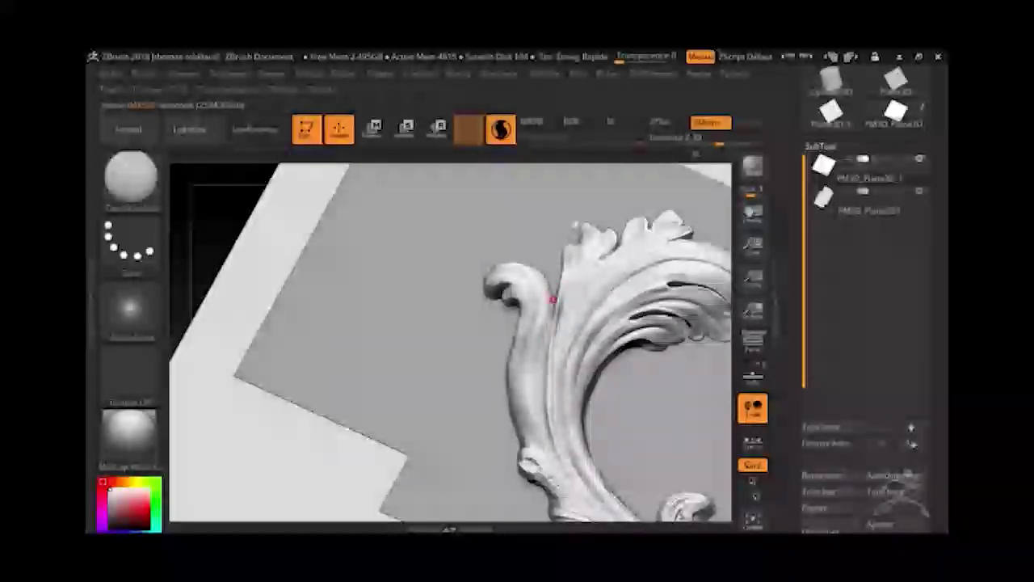
pyautogui.moveTo(542, 362); pyautogui.dragTo(548, 444)
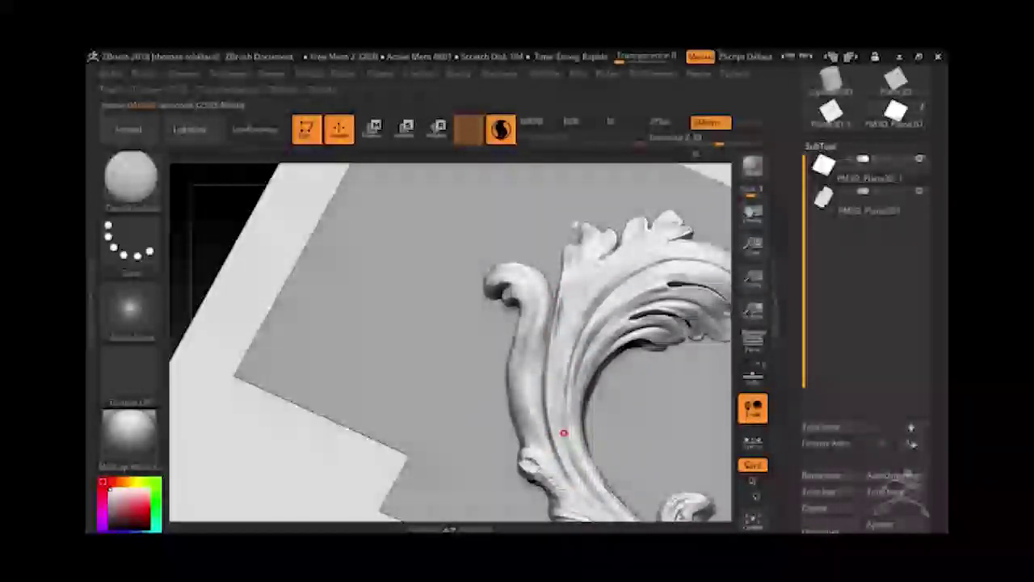
# Stand the ornament upright, bring the lower leaf scroll into view, and select the Standard brush.
pyautogui.moveTo(569, 446); pyautogui.dragTo(448, 273, button='right')
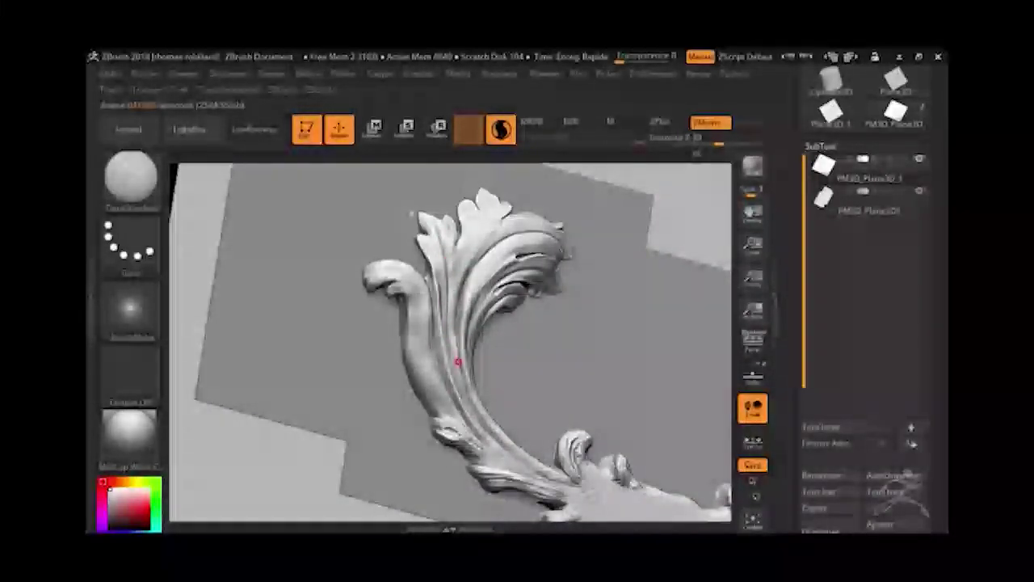
pyautogui.moveTo(487, 429)
pyautogui.mouseDown(button='right')
pyautogui.moveTo(708, 266)
pyautogui.moveTo(718, 277)
pyautogui.moveTo(638, 190)
pyautogui.moveTo(651, 254)
pyautogui.moveTo(654, 415)
pyautogui.moveTo(718, 380)
pyautogui.moveTo(713, 312)
pyautogui.moveTo(460, 446)
pyautogui.mouseUp(button='right')
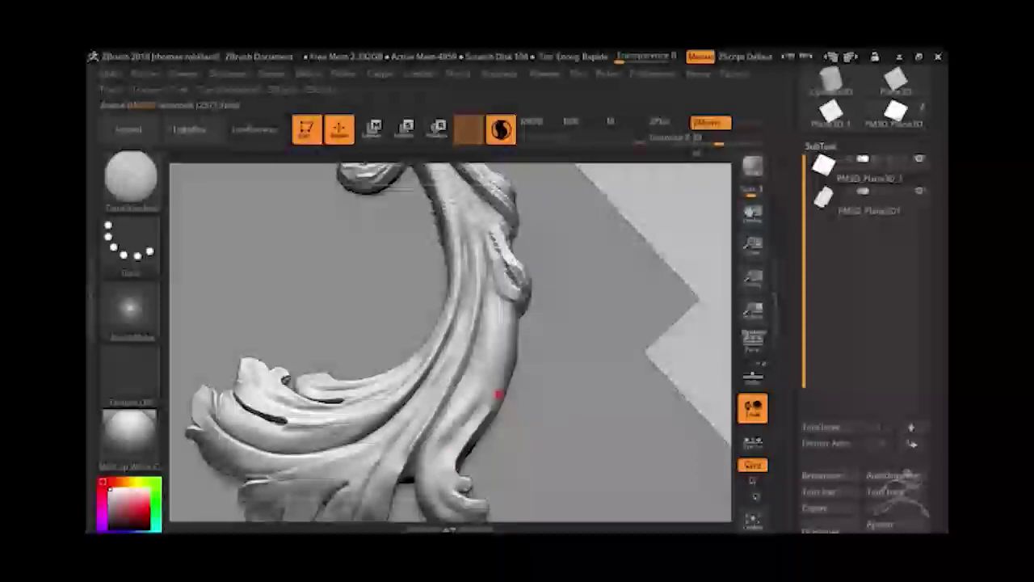
pyautogui.moveTo(508, 353)
pyautogui.mouseDown(button='right')
pyautogui.moveTo(723, 256)
pyautogui.moveTo(449, 432)
pyautogui.mouseUp(button='right')
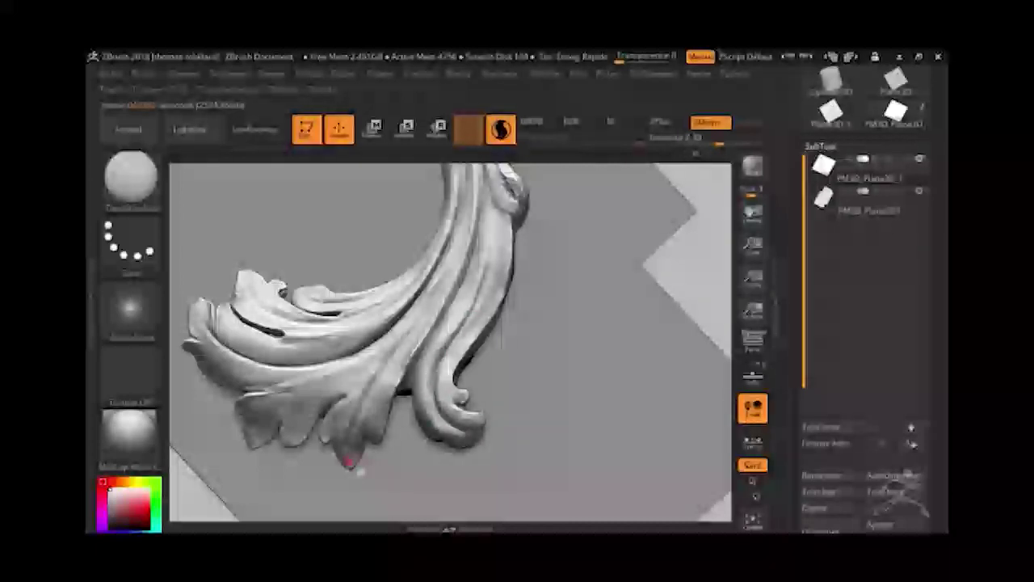
pyautogui.press('b')
pyautogui.press('s')
pyautogui.press('t')
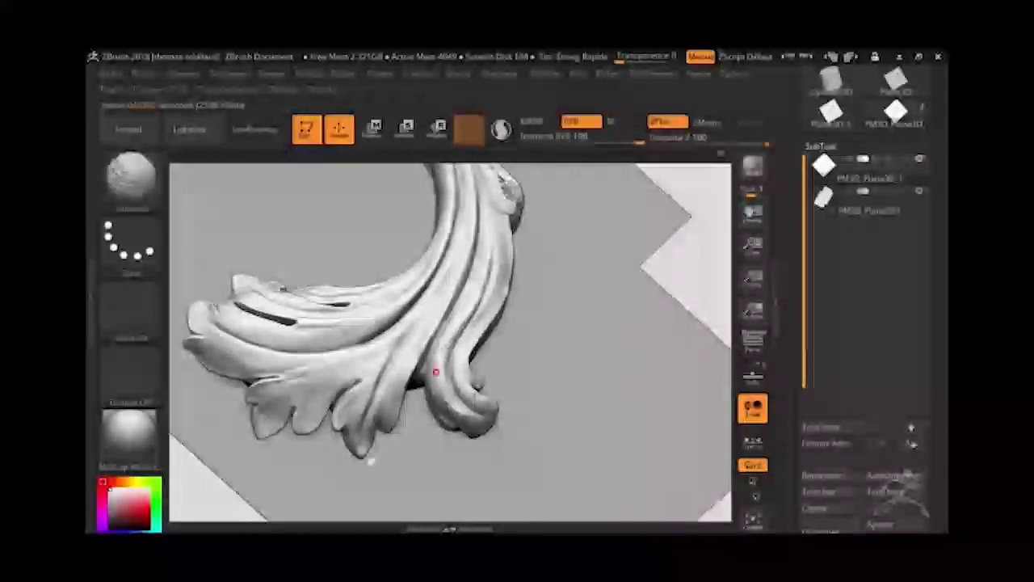
# Inspect the lower scroll from a low angle, then switch to ClayBuildup and zoom in close.
pyautogui.moveTo(723, 328); pyautogui.dragTo(421, 376)
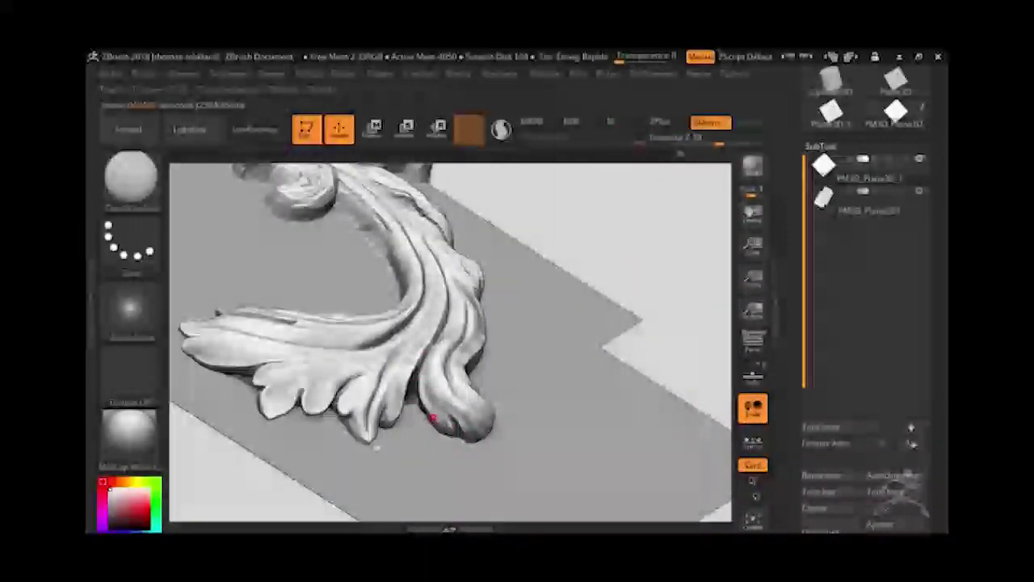
pyautogui.moveTo(421, 402)
pyautogui.mouseDown()
pyautogui.moveTo(676, 342)
pyautogui.moveTo(461, 422)
pyautogui.moveTo(483, 430)
pyautogui.mouseUp()
pyautogui.press('b')
pyautogui.press('c')
pyautogui.press('b')
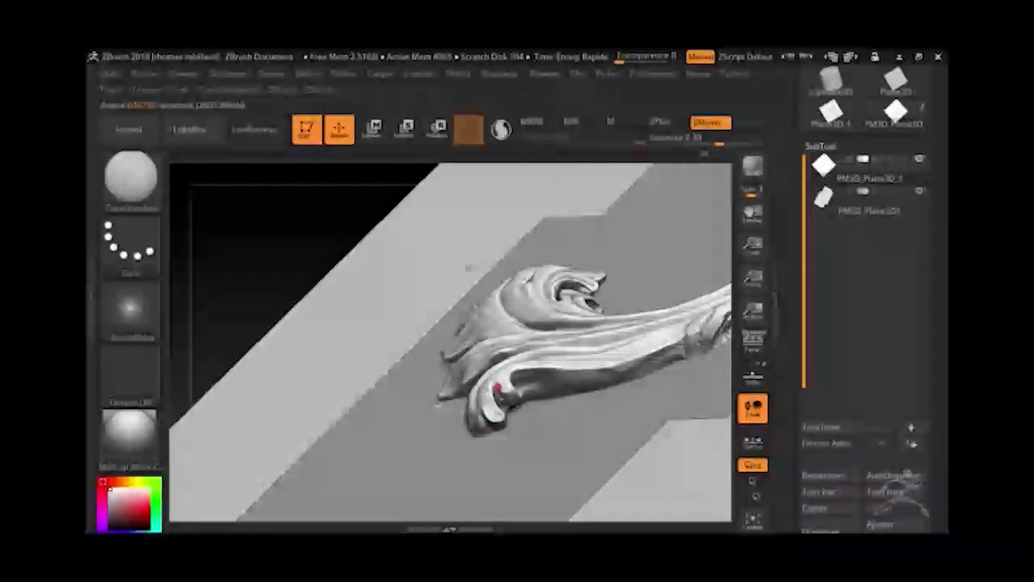
pyautogui.moveTo(494, 396); pyautogui.dragTo(504, 281, button='right')
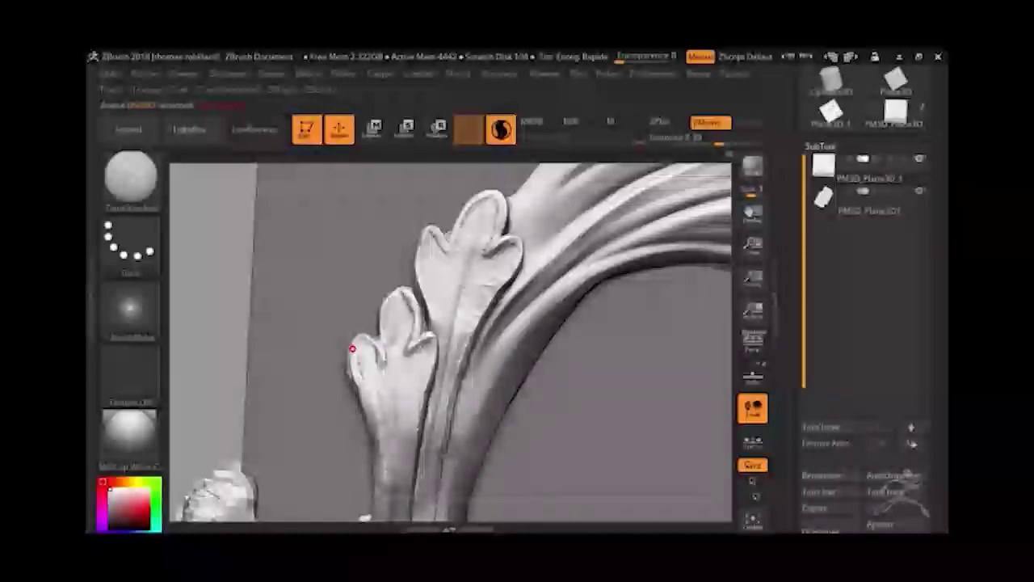
# Lower the brush Draw Size for detailing the small leaf lobes.
pyautogui.moveTo(376, 456); pyautogui.dragTo(450, 335)
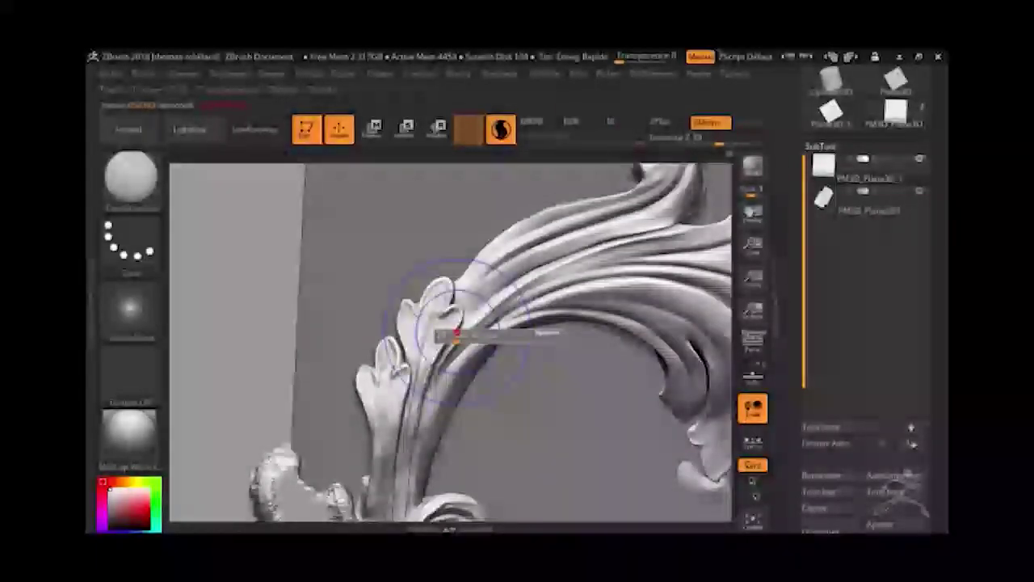
pyautogui.moveTo(380, 351)
pyautogui.mouseDown()
pyautogui.moveTo(718, 326)
pyautogui.moveTo(692, 341)
pyautogui.moveTo(686, 307)
pyautogui.moveTo(436, 298)
pyautogui.mouseUp()
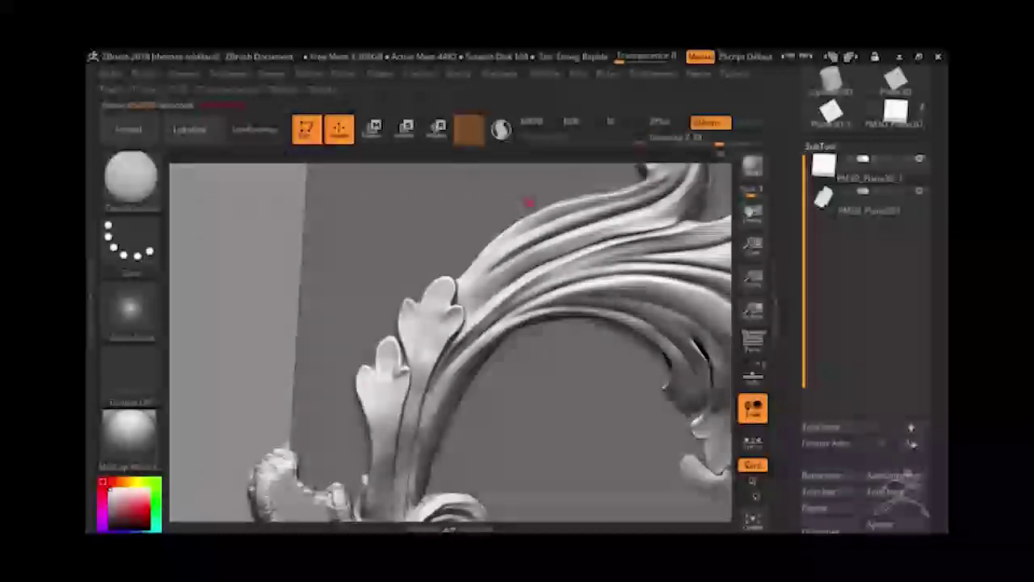
pyautogui.moveTo(528, 201); pyautogui.dragTo(399, 369)
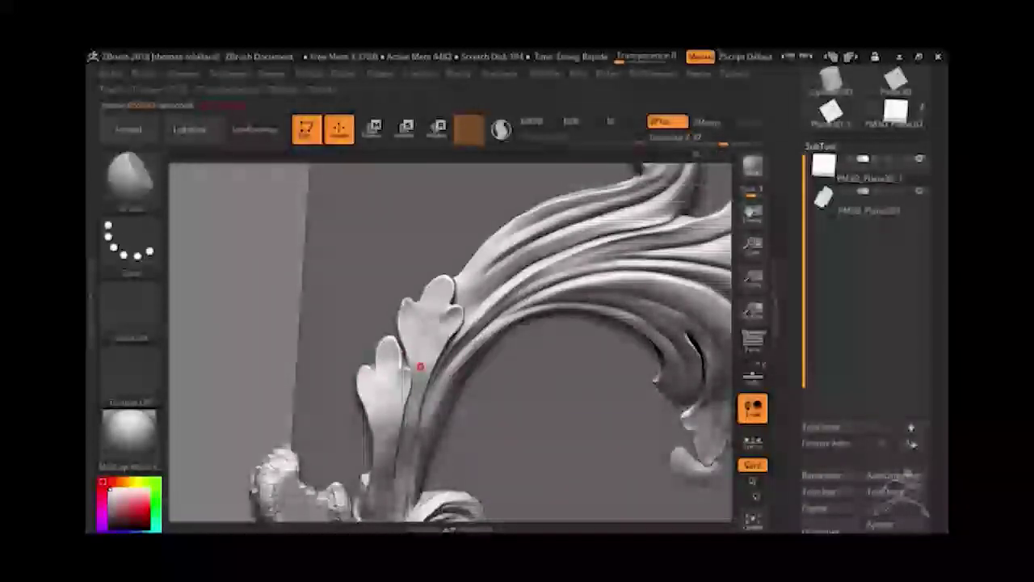
pyautogui.press('s')
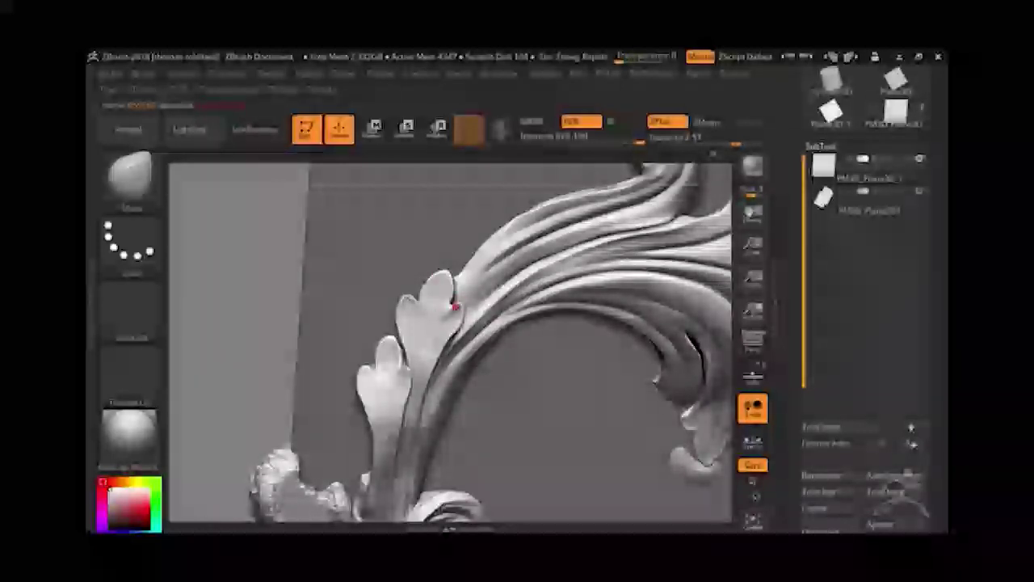
pyautogui.click(445, 306)
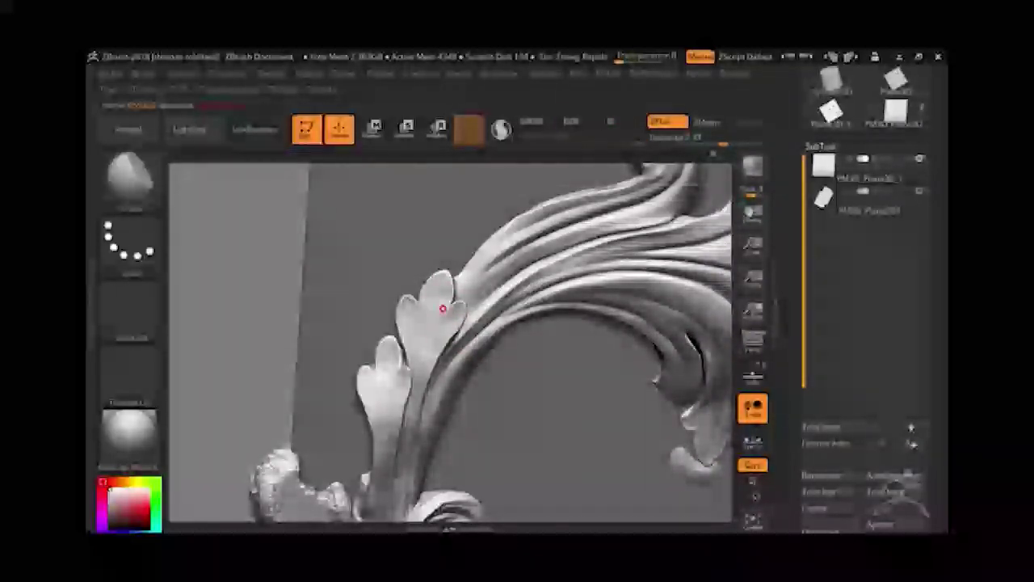
pyautogui.press('b')
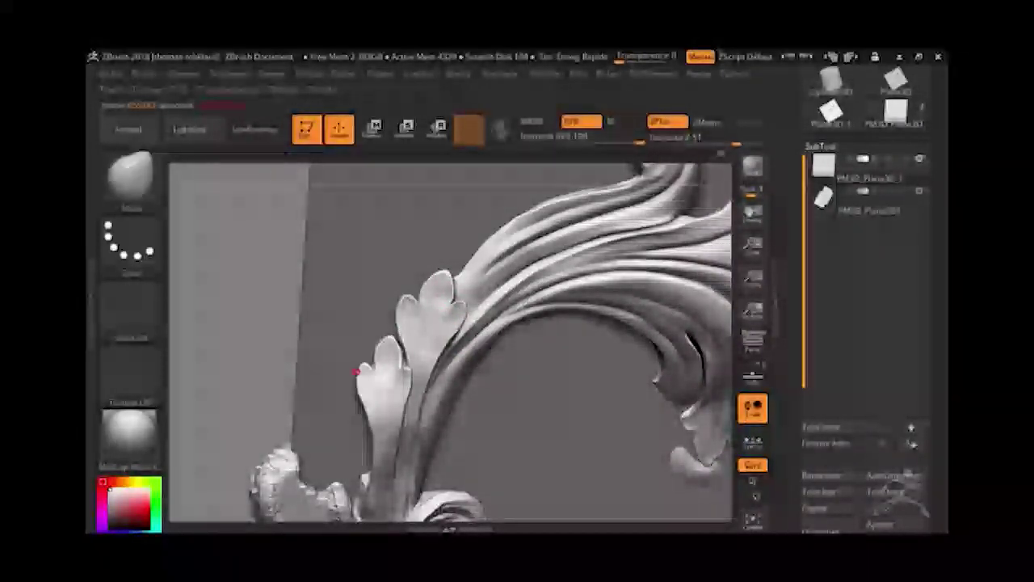
# Orbit across the curling leaves to a front view showing the whole curled ornament.
pyautogui.moveTo(406, 401)
pyautogui.mouseDown(button='right')
pyautogui.moveTo(608, 277)
pyautogui.moveTo(243, 415)
pyautogui.moveTo(249, 393)
pyautogui.moveTo(438, 176)
pyautogui.moveTo(539, 218)
pyautogui.moveTo(609, 286)
pyautogui.moveTo(272, 342)
pyautogui.moveTo(395, 293)
pyautogui.moveTo(334, 358)
pyautogui.mouseUp(button='right')
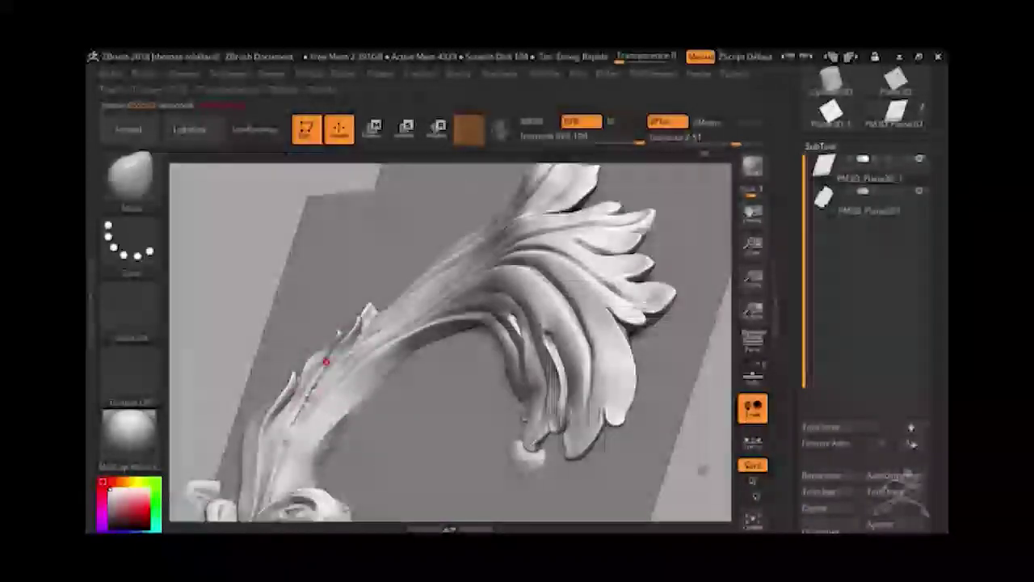
pyautogui.moveTo(413, 169); pyautogui.dragTo(295, 446, button='right')
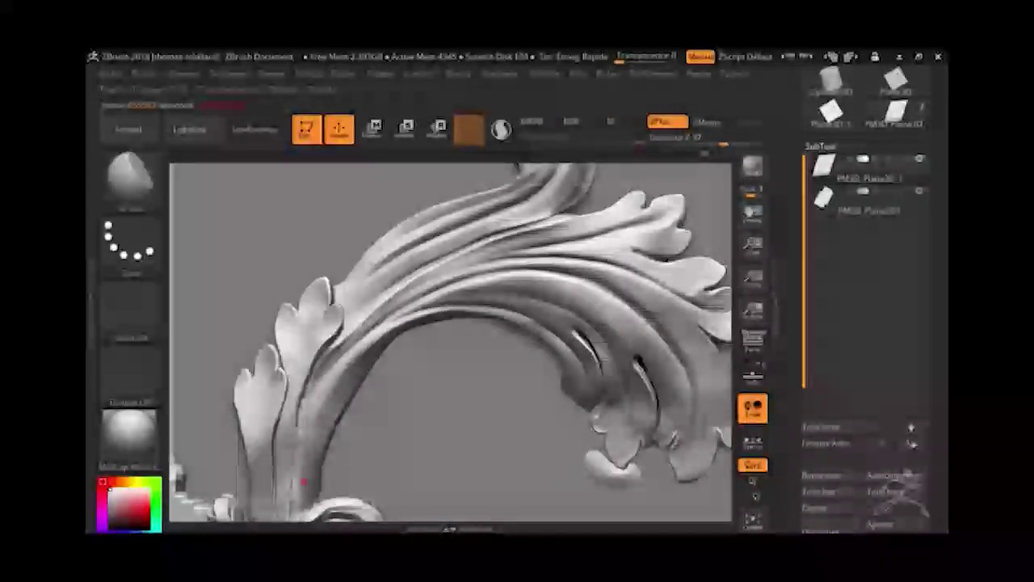
pyautogui.moveTo(337, 342)
pyautogui.mouseDown(button='right')
pyautogui.moveTo(686, 258)
pyautogui.moveTo(706, 244)
pyautogui.moveTo(569, 417)
pyautogui.moveTo(307, 369)
pyautogui.moveTo(284, 351)
pyautogui.moveTo(426, 295)
pyautogui.moveTo(317, 343)
pyautogui.mouseUp(button='right')
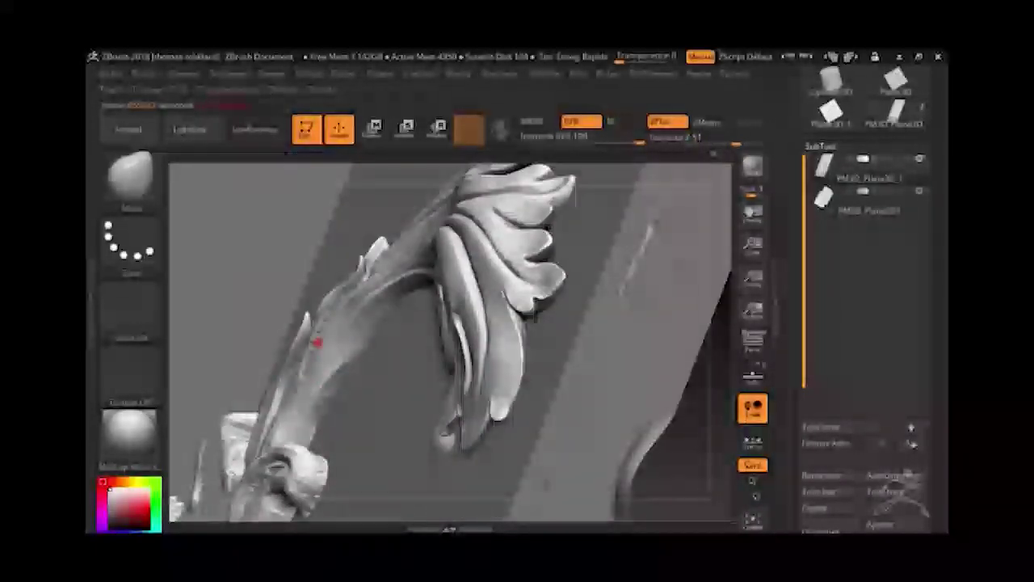
pyautogui.moveTo(338, 385)
pyautogui.mouseDown(button='right')
pyautogui.moveTo(263, 325)
pyautogui.moveTo(407, 194)
pyautogui.moveTo(667, 289)
pyautogui.moveTo(323, 330)
pyautogui.moveTo(461, 272)
pyautogui.mouseUp(button='right')
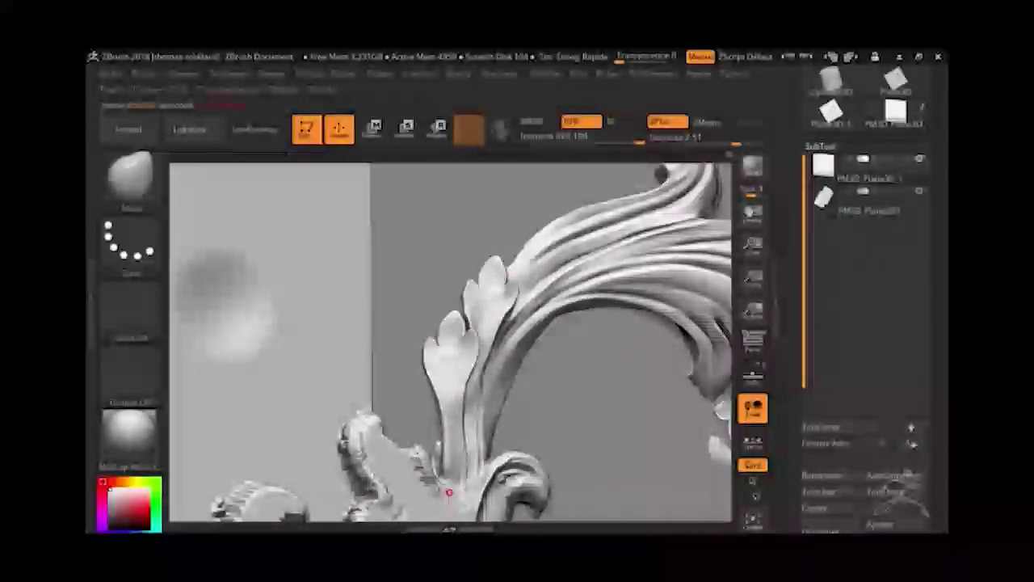
pyautogui.moveTo(445, 490)
pyautogui.mouseDown(button='right')
pyautogui.moveTo(404, 272)
pyautogui.moveTo(625, 298)
pyautogui.moveTo(431, 268)
pyautogui.mouseUp(button='right')
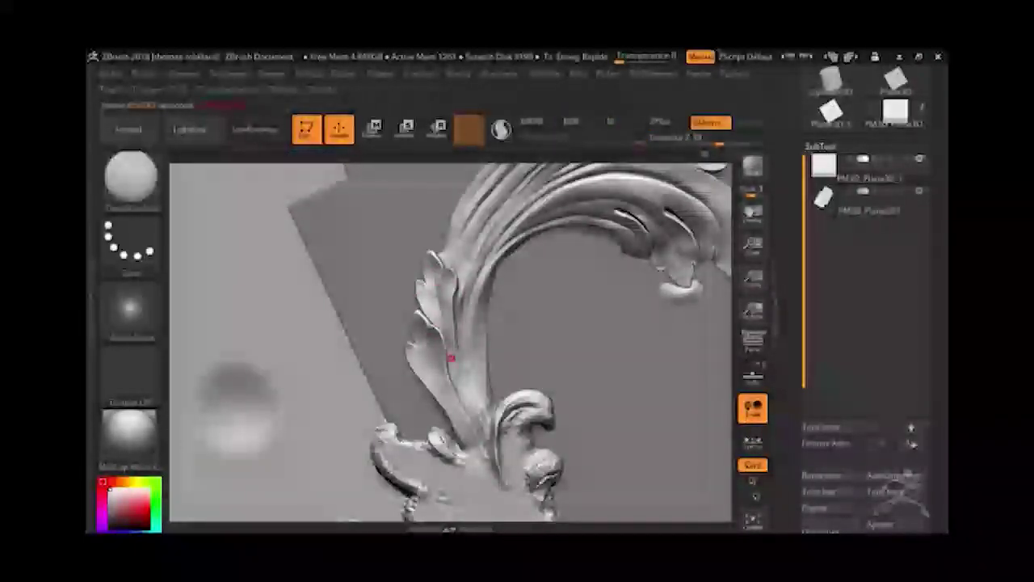
# Cycle brush hotkeys through faceted and noise brushes, ending on the DamStandard carving brush.
pyautogui.press('b')
pyautogui.press('t')
pyautogui.press('d')
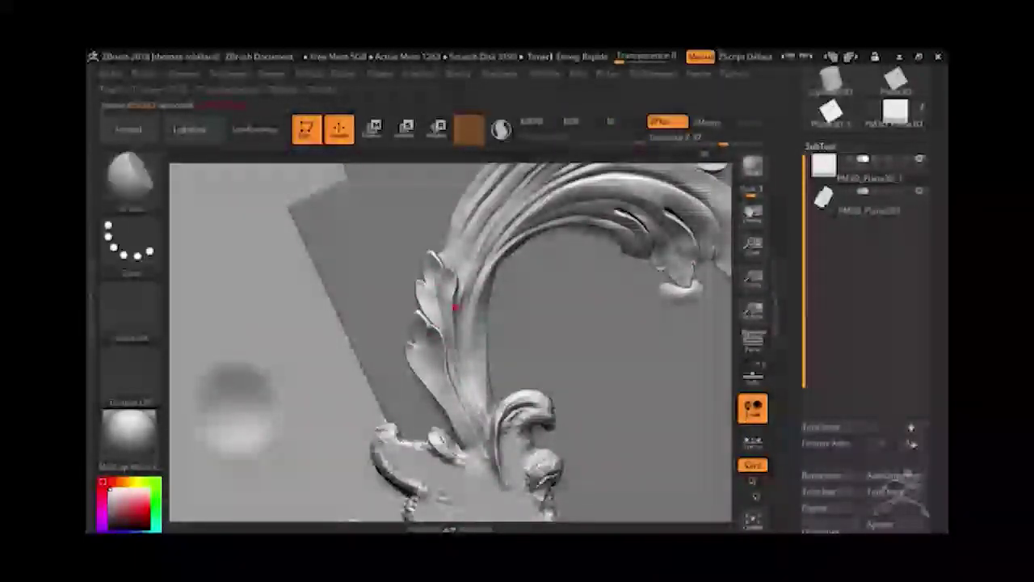
pyautogui.press('b')
pyautogui.press('s')
pyautogui.press('t')
pyautogui.press('b')
pyautogui.press('d')
pyautogui.press('s')
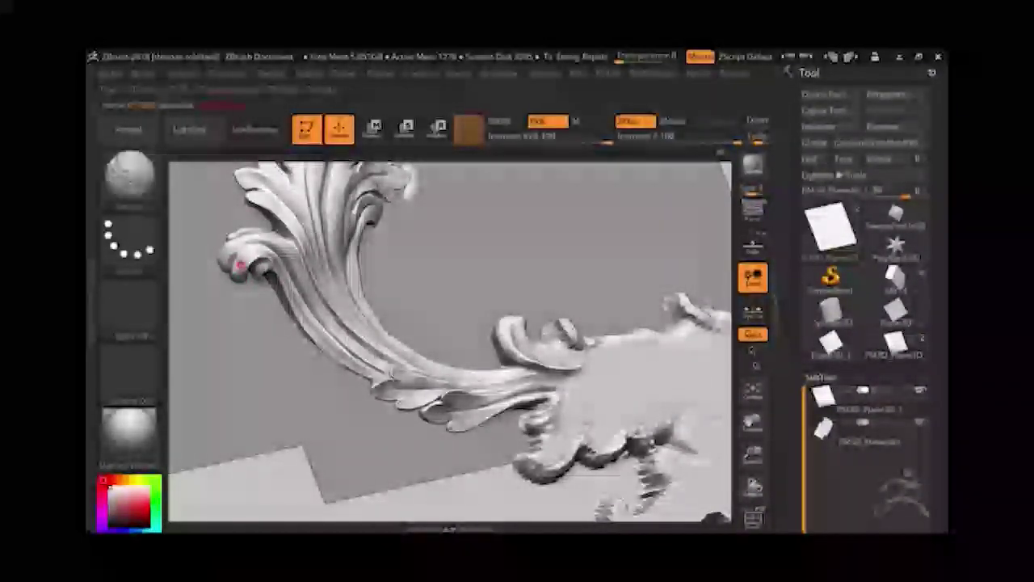
pyautogui.moveTo(238, 277); pyautogui.dragTo(254, 273)
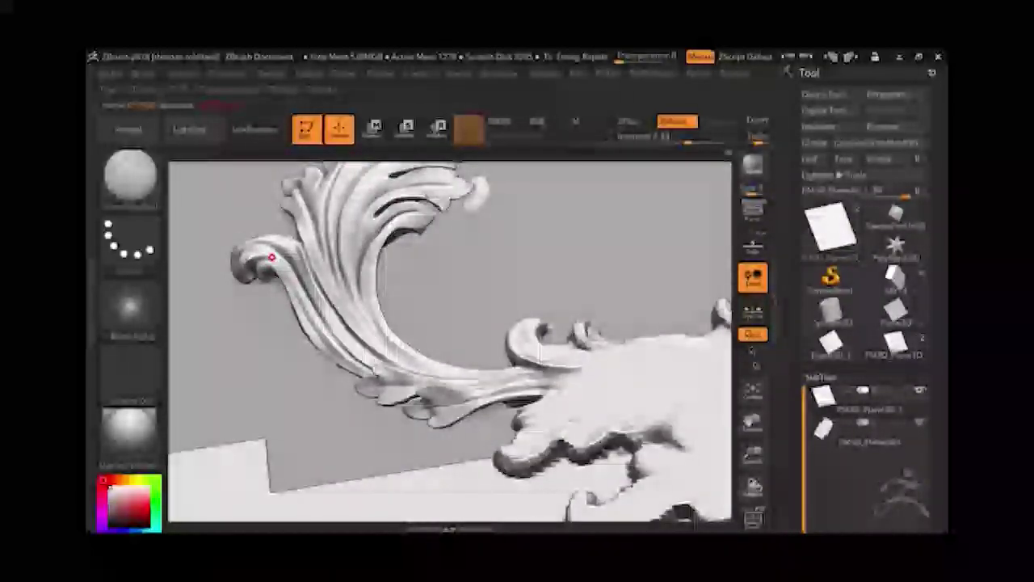
pyautogui.moveTo(722, 358)
pyautogui.mouseDown()
pyautogui.moveTo(729, 380)
pyautogui.moveTo(610, 235)
pyautogui.moveTo(725, 358)
pyautogui.moveTo(494, 369)
pyautogui.mouseUp()
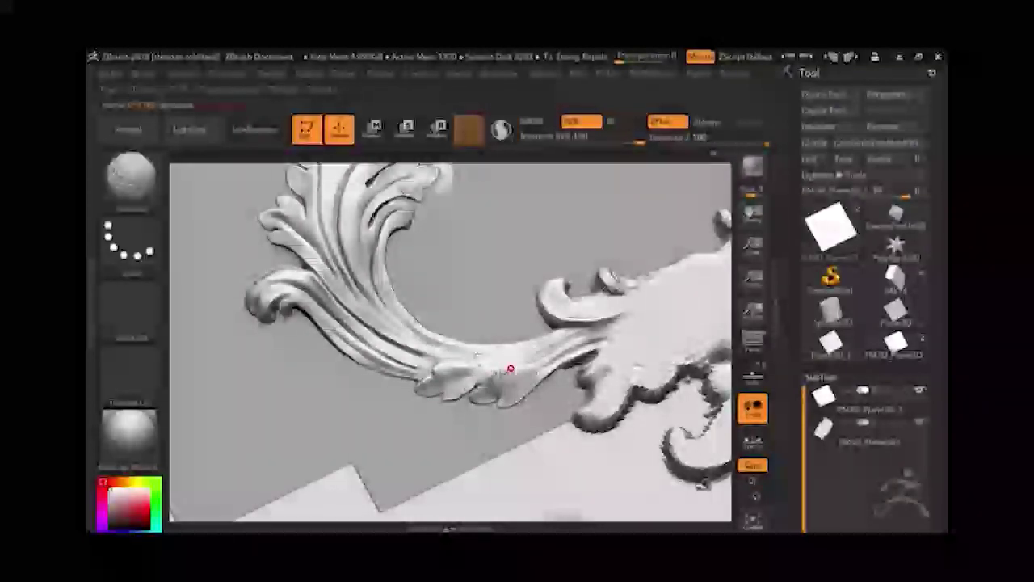
pyautogui.keyDown('ctrl'); pyautogui.keyDown('shift'); pyautogui.moveTo(484, 299); pyautogui.dragTo(600, 307); pyautogui.keyUp('shift'); pyautogui.keyUp('ctrl')
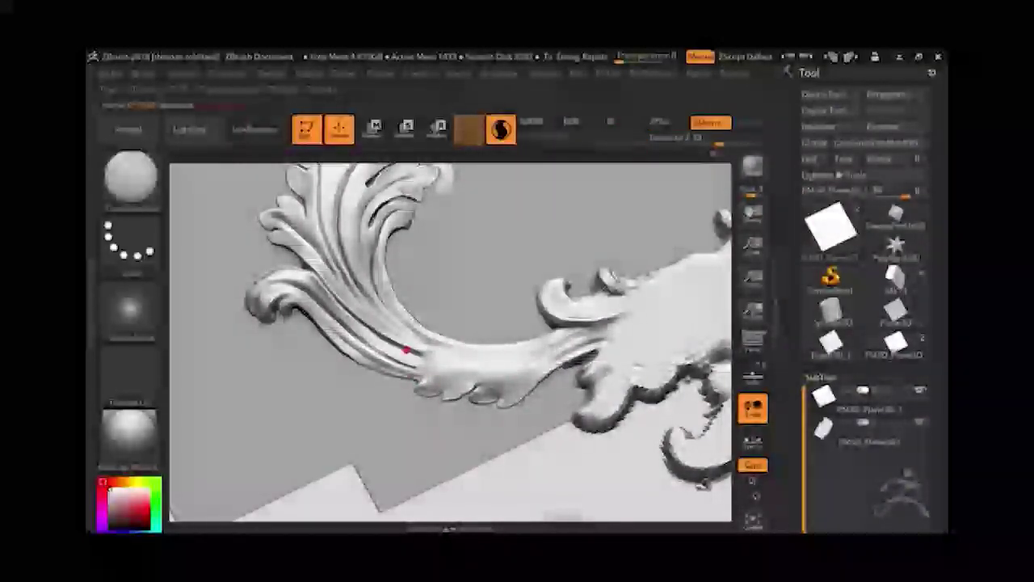
pyautogui.moveTo(407, 350); pyautogui.dragTo(455, 363)
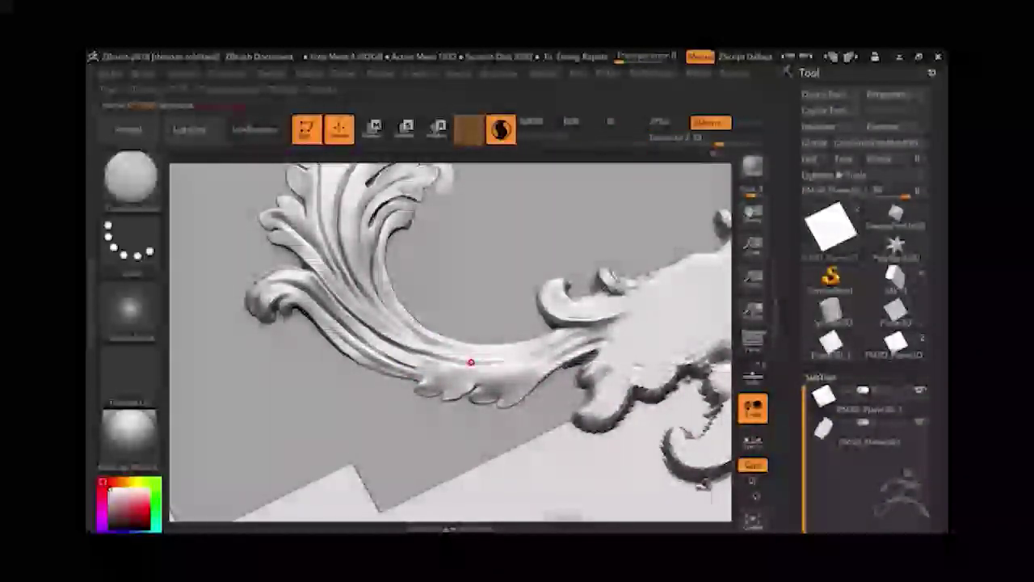
pyautogui.moveTo(722, 316); pyautogui.dragTo(683, 277)
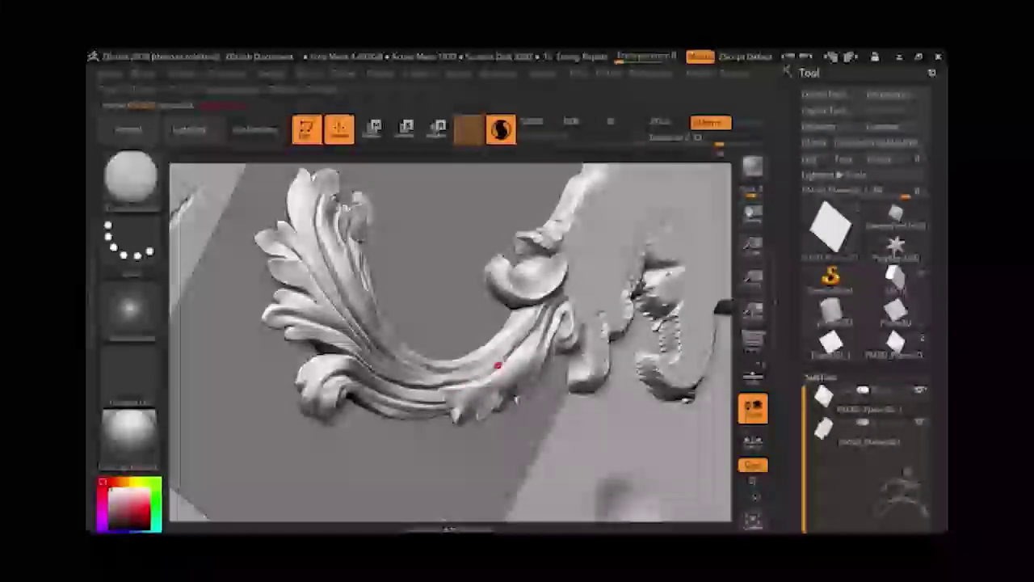
pyautogui.moveTo(531, 309)
pyautogui.mouseDown()
pyautogui.moveTo(709, 343)
pyautogui.moveTo(704, 369)
pyautogui.mouseUp()
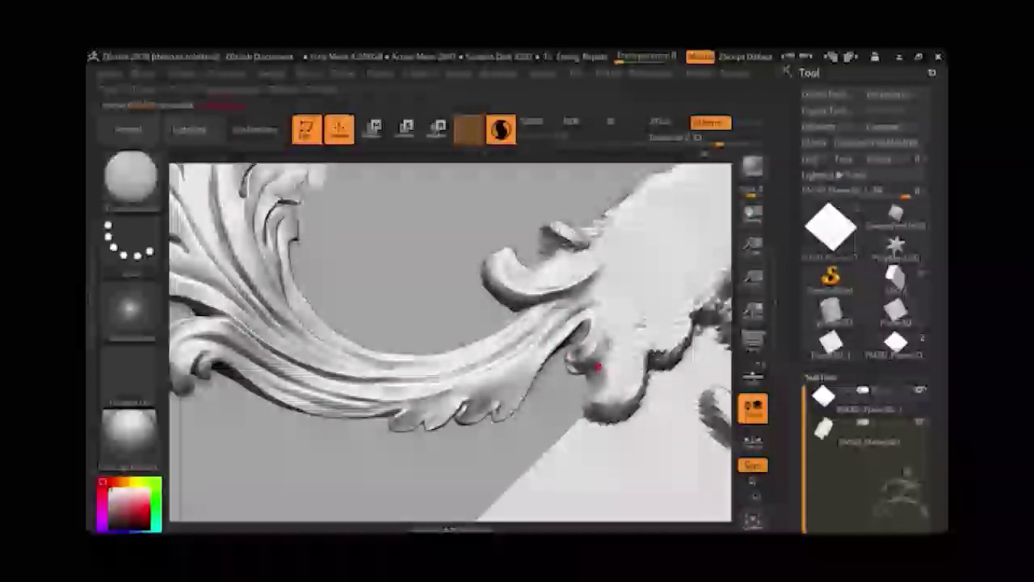
pyautogui.moveTo(491, 270)
pyautogui.mouseDown(button='right')
pyautogui.moveTo(604, 270)
pyautogui.moveTo(679, 196)
pyautogui.moveTo(667, 233)
pyautogui.moveTo(423, 219)
pyautogui.mouseUp(button='right')
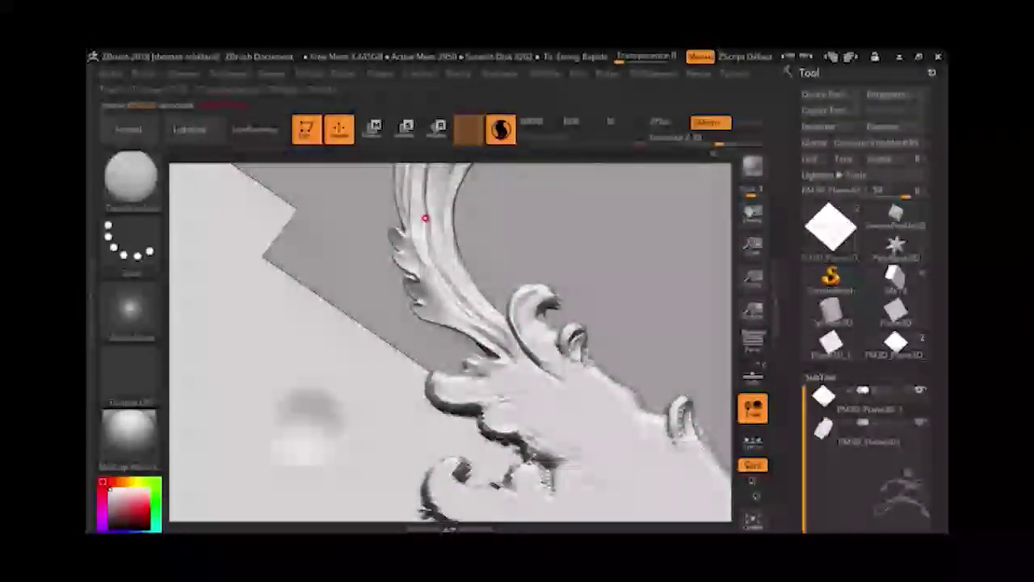
pyautogui.keyDown('alt'); pyautogui.moveTo(424, 210); pyautogui.dragTo(426, 256, button='right'); pyautogui.keyUp('alt')
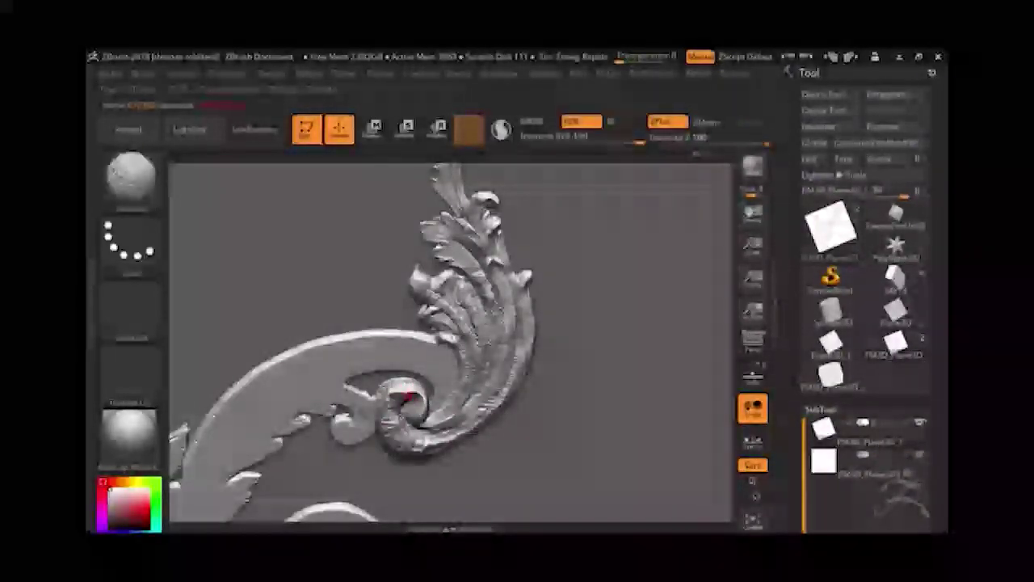
# Soften the leaf detail on the curled scroll and switch to the Standard brush.
pyautogui.moveTo(374, 413); pyautogui.dragTo(680, 307, button='middle')
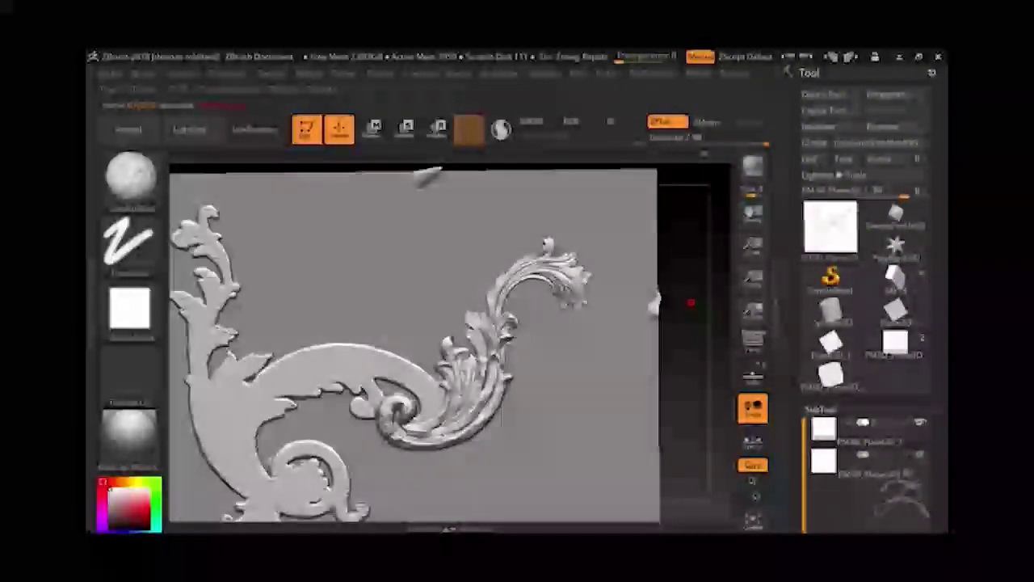
pyautogui.moveTo(504, 353)
pyautogui.keyDown('shift'); pyautogui.mouseDown()
pyautogui.moveTo(547, 406)
pyautogui.moveTo(485, 380)
pyautogui.moveTo(484, 358)
pyautogui.moveTo(537, 371)
pyautogui.mouseUp(); pyautogui.keyUp('shift')
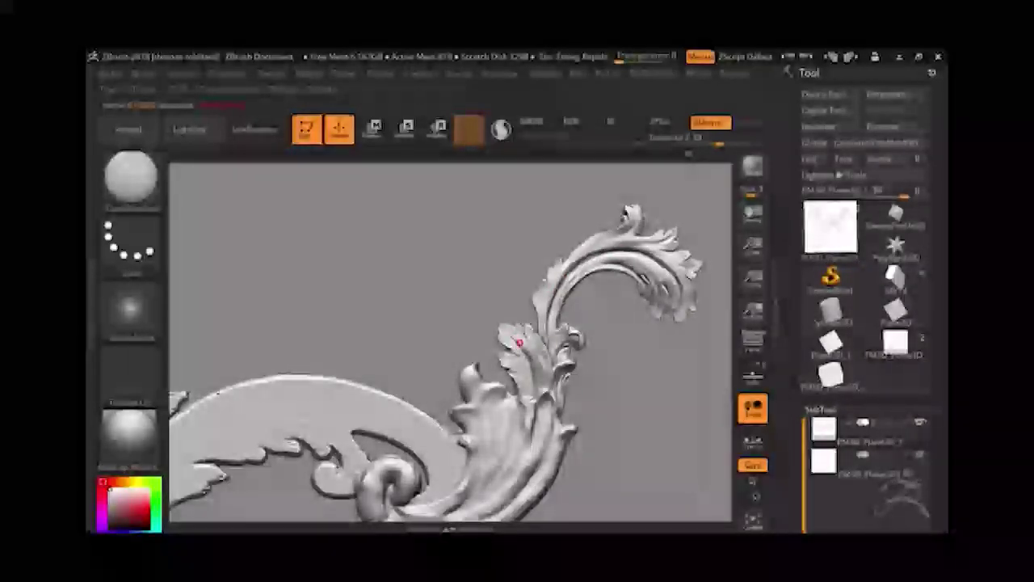
pyautogui.press('b')
pyautogui.press('s')
pyautogui.press('t')
# Enable Sculptris Pro and reshape the underside of the scroll's curl.
pyautogui.keyDown('shift'); pyautogui.moveTo(526, 412); pyautogui.dragTo(452, 346, button='right'); pyautogui.keyUp('shift')
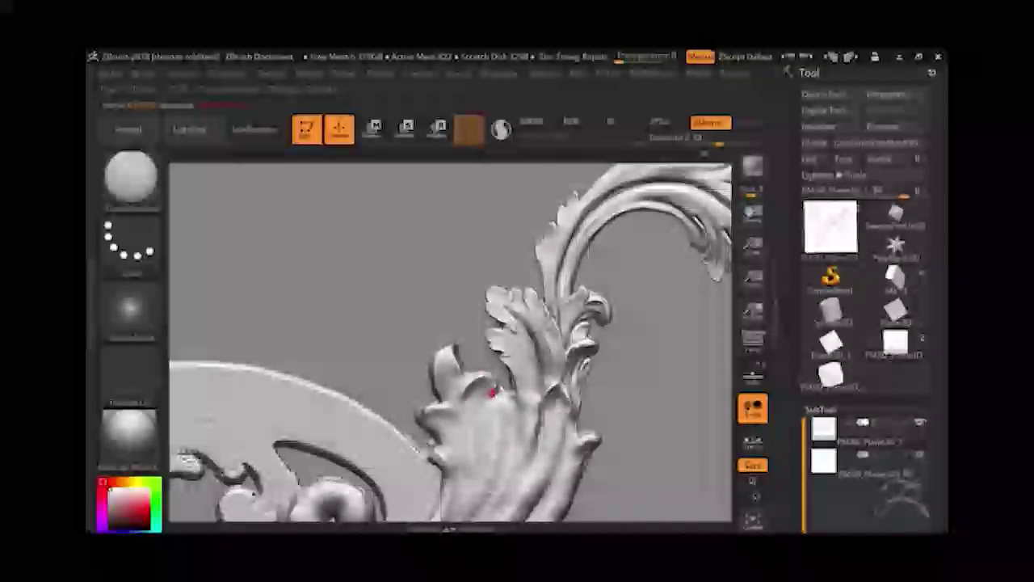
pyautogui.moveTo(465, 396); pyautogui.dragTo(458, 363, button='right')
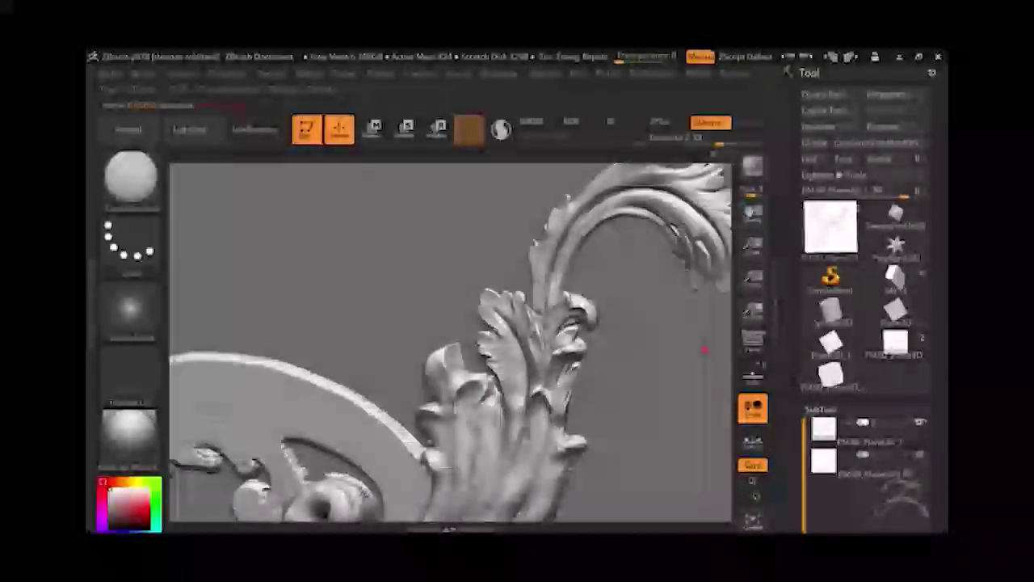
pyautogui.hotkey('ctrl', '1')
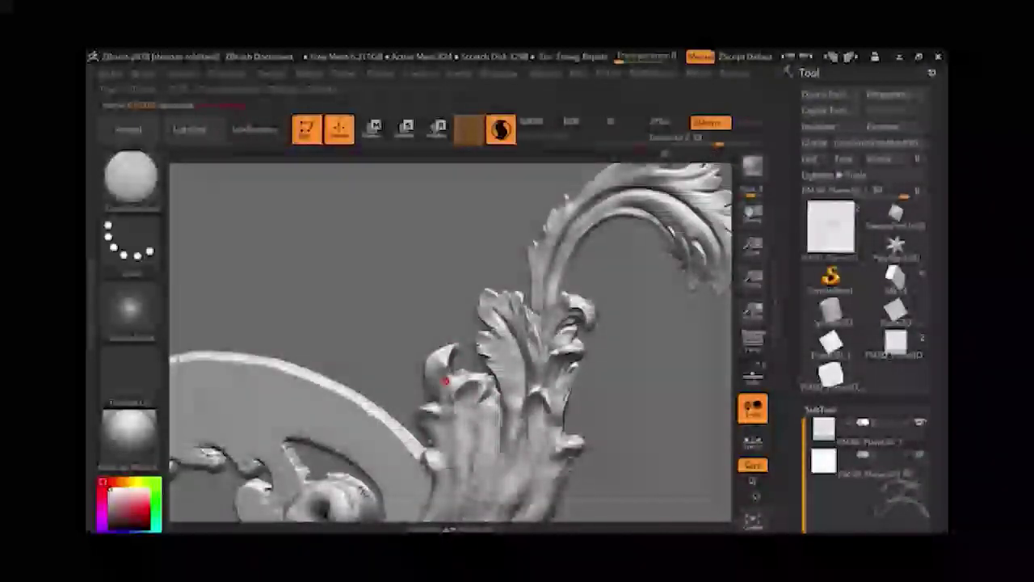
pyautogui.moveTo(468, 385); pyautogui.dragTo(481, 410, button='right')
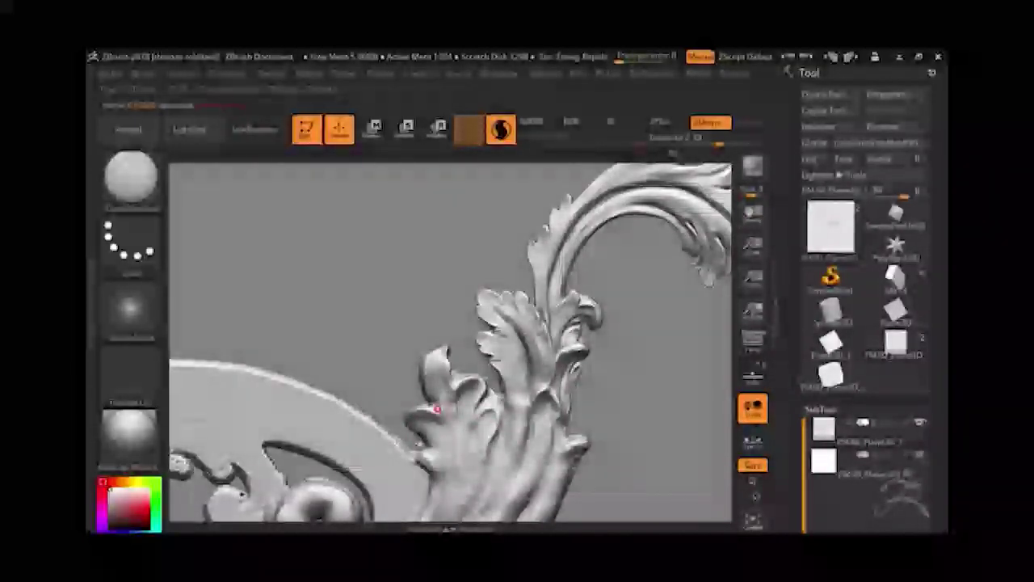
pyautogui.moveTo(425, 362)
pyautogui.mouseDown(button='right')
pyautogui.moveTo(700, 307)
pyautogui.moveTo(492, 422)
pyautogui.moveTo(716, 369)
pyautogui.moveTo(710, 341)
pyautogui.moveTo(547, 389)
pyautogui.moveTo(713, 316)
pyautogui.moveTo(511, 410)
pyautogui.moveTo(517, 420)
pyautogui.moveTo(490, 432)
pyautogui.mouseUp(button='right')
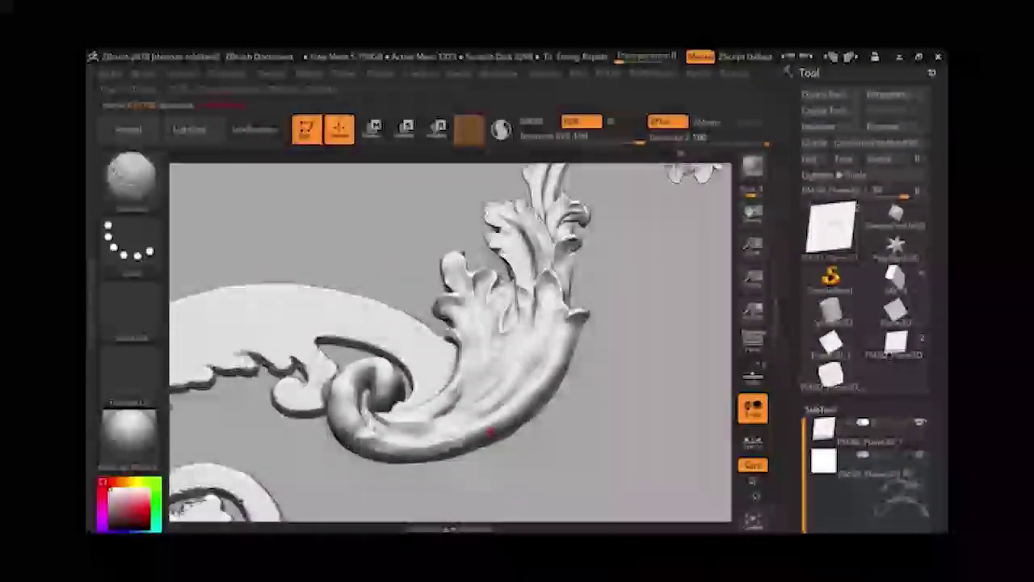
pyautogui.moveTo(350, 410); pyautogui.dragTo(479, 423)
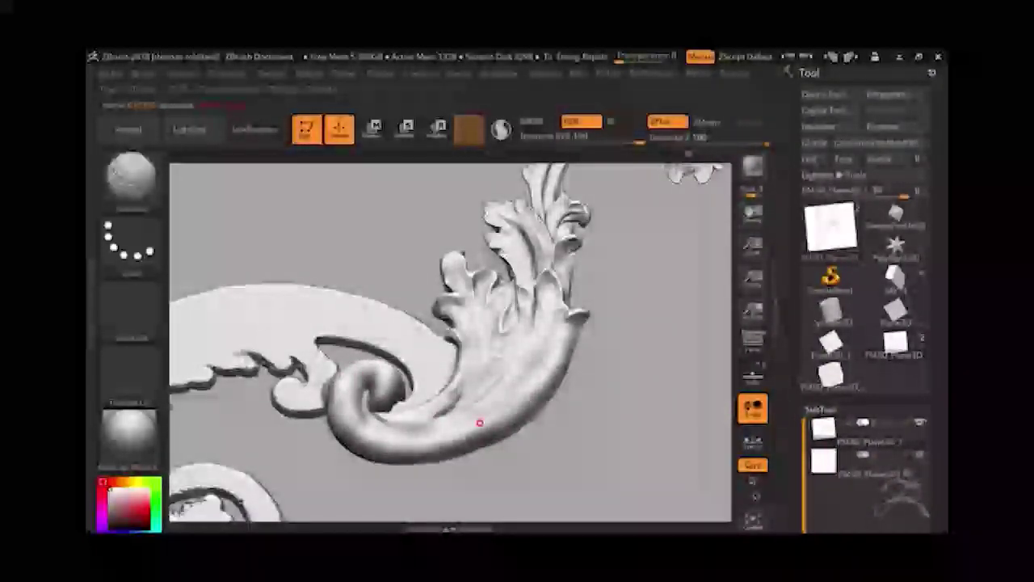
pyautogui.hotkey('ctrl', 'd')
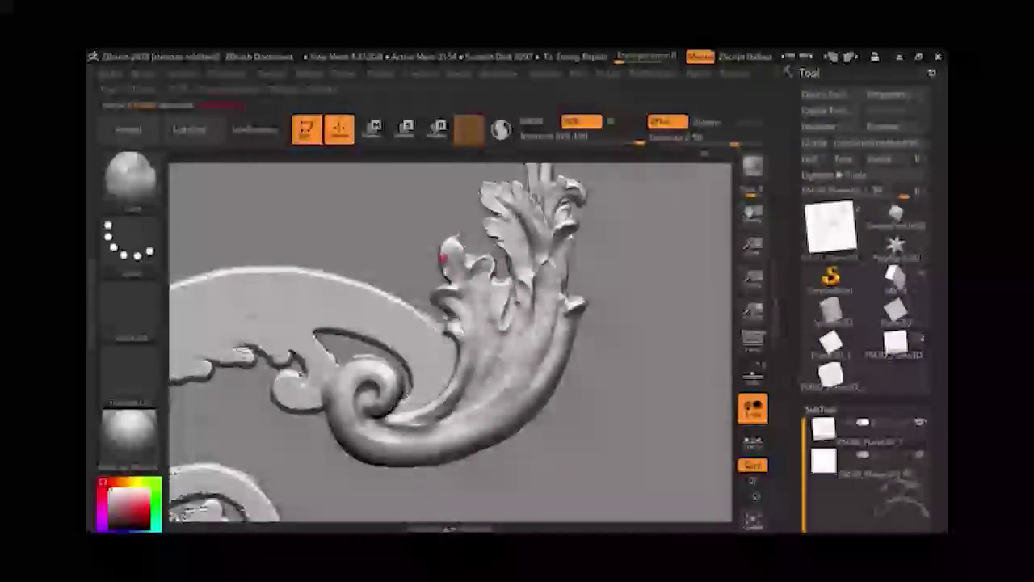
# Fatten and round the leaf tips, refine the curled leaf surface, and smooth the lower curl's inner edge.
pyautogui.moveTo(443, 257); pyautogui.dragTo(440, 273)
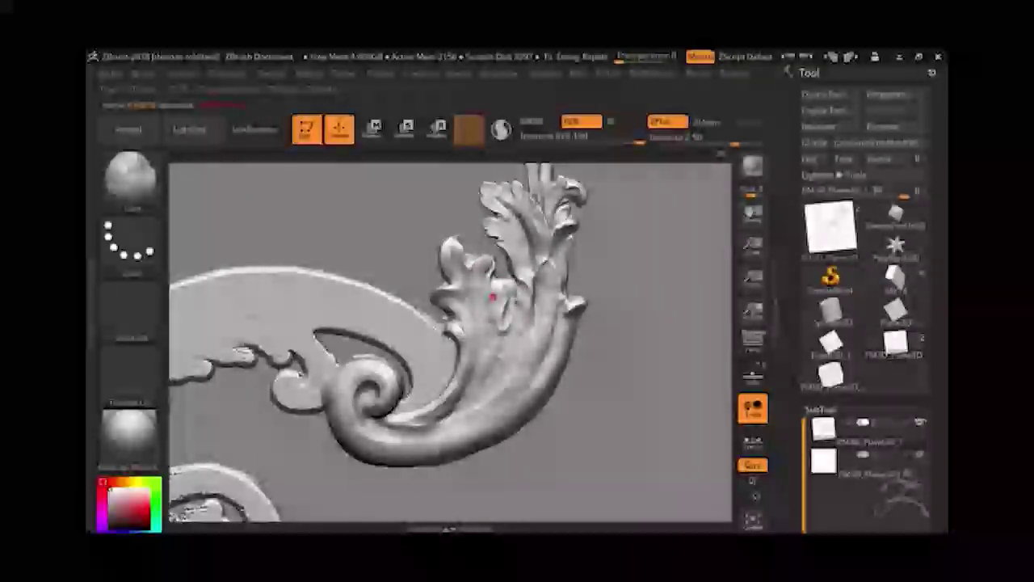
pyautogui.moveTo(525, 306); pyautogui.dragTo(536, 291)
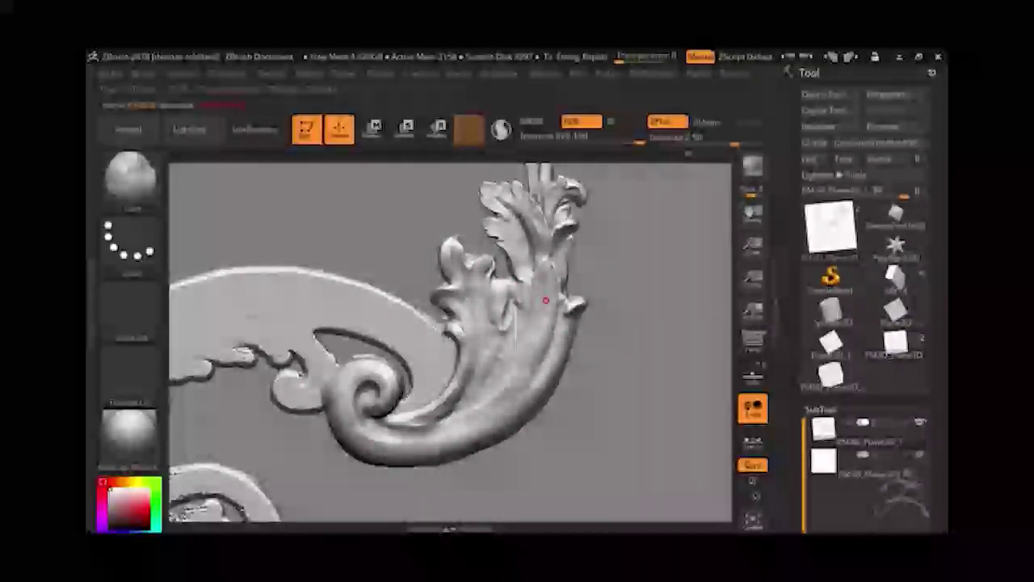
pyautogui.moveTo(716, 311); pyautogui.dragTo(560, 323)
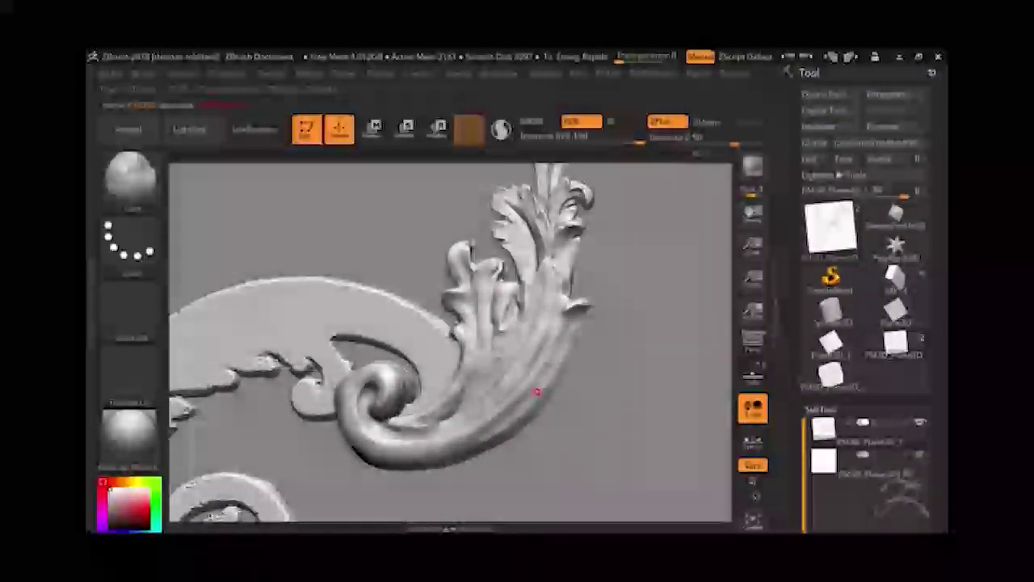
pyautogui.moveTo(538, 392); pyautogui.dragTo(425, 440)
pyautogui.moveTo(557, 323); pyautogui.dragTo(549, 267)
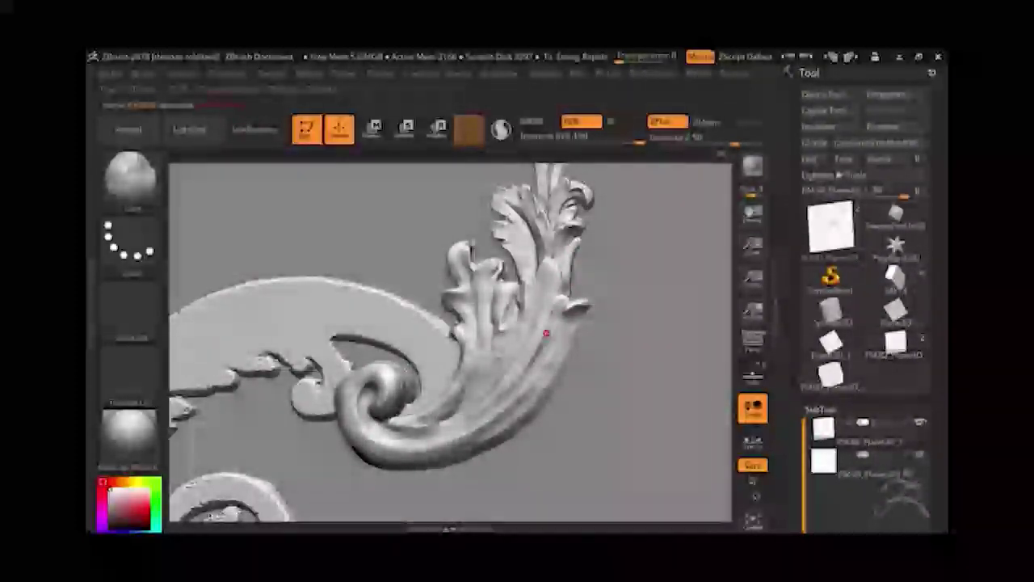
pyautogui.moveTo(598, 335)
pyautogui.mouseDown()
pyautogui.moveTo(724, 340)
pyautogui.moveTo(498, 299)
pyautogui.moveTo(498, 272)
pyautogui.mouseUp()
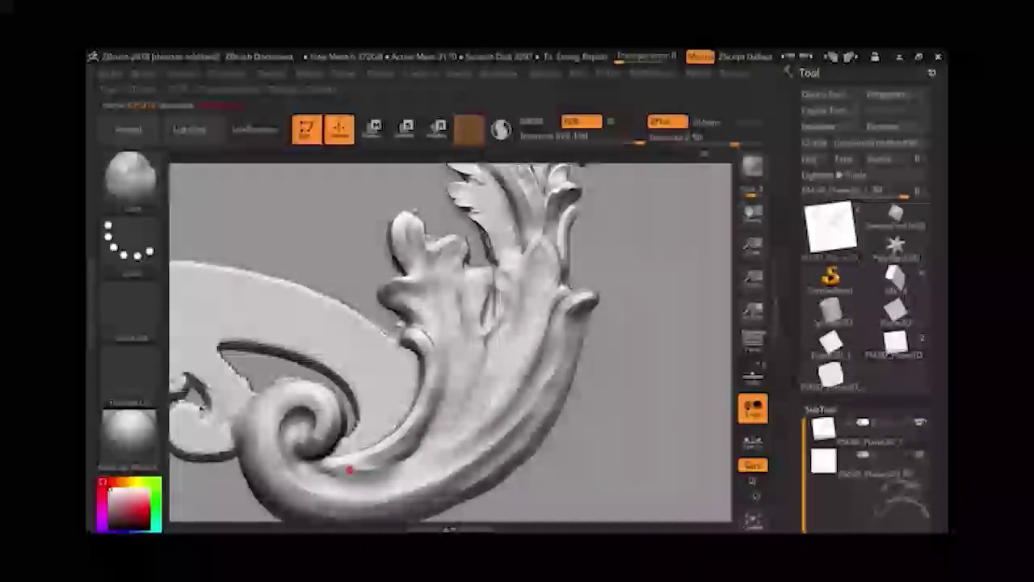
pyautogui.moveTo(422, 418)
pyautogui.keyDown('shift'); pyautogui.mouseDown()
pyautogui.moveTo(358, 461)
pyautogui.moveTo(370, 468)
pyautogui.moveTo(404, 453)
pyautogui.mouseUp(); pyautogui.keyUp('shift')
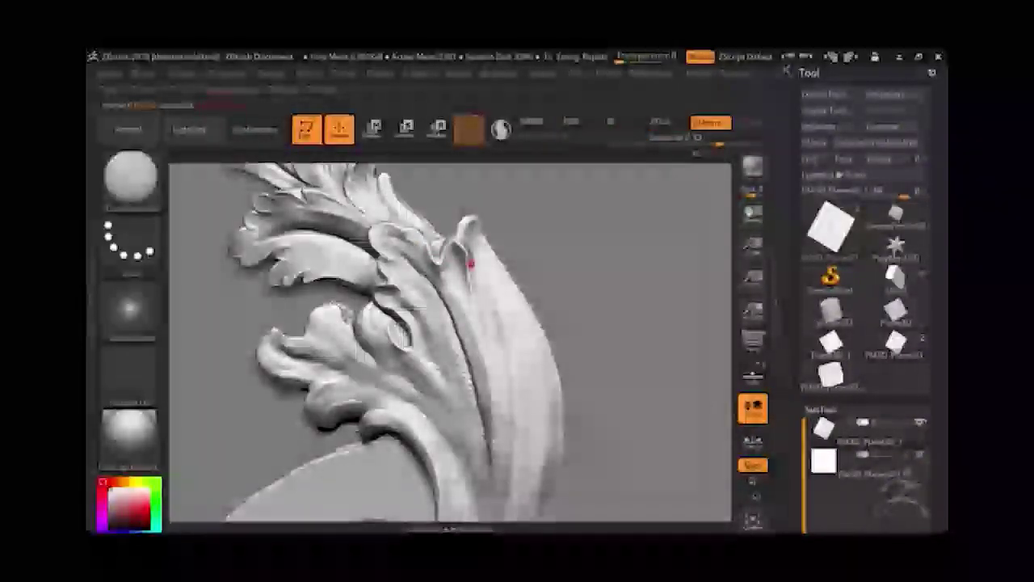
# Carve grooves down the upright leaf and along its right edge, checking the relief edge-on.
pyautogui.moveTo(490, 369); pyautogui.dragTo(504, 404)
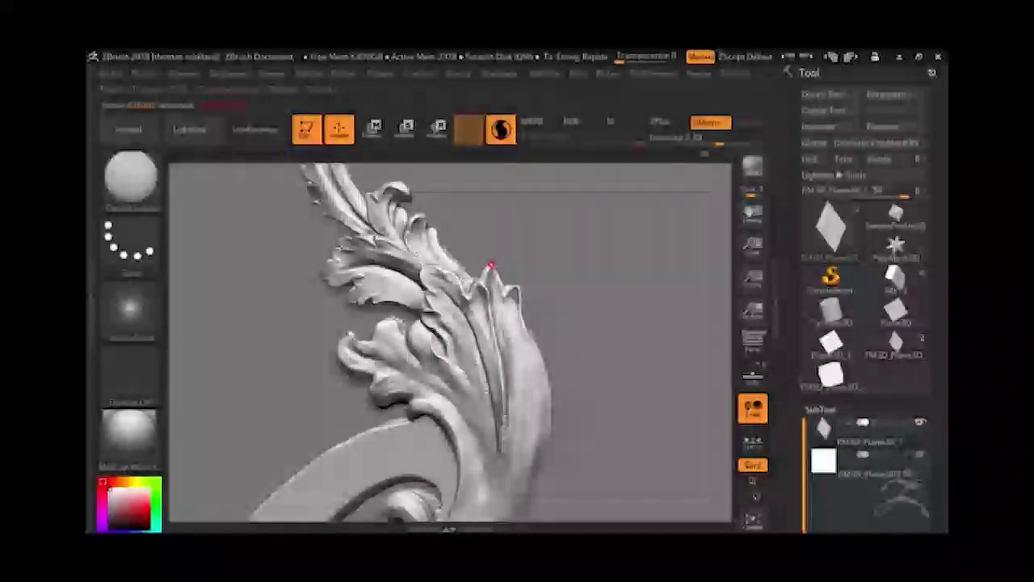
pyautogui.moveTo(551, 388); pyautogui.dragTo(547, 406)
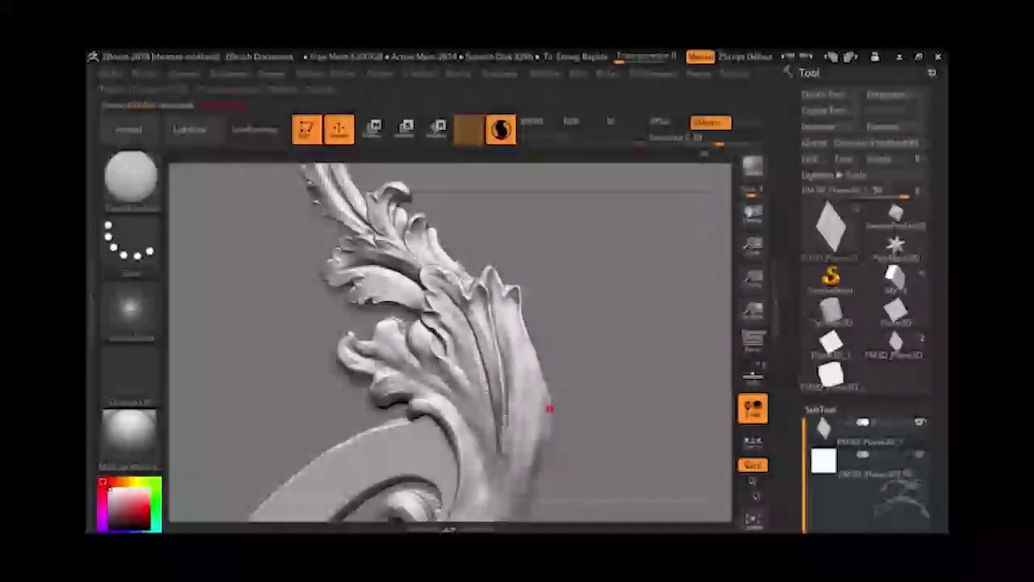
pyautogui.moveTo(537, 477)
pyautogui.mouseDown()
pyautogui.moveTo(723, 299)
pyautogui.moveTo(723, 277)
pyautogui.moveTo(457, 321)
pyautogui.mouseUp()
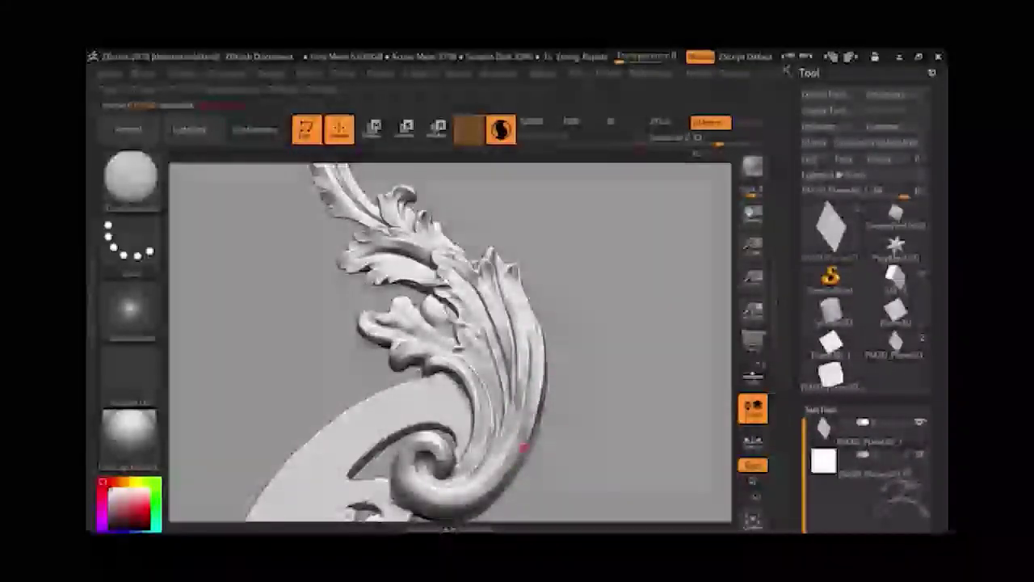
pyautogui.moveTo(536, 431)
pyautogui.keyDown('alt'); pyautogui.mouseDown()
pyautogui.moveTo(484, 272)
pyautogui.moveTo(455, 349)
pyautogui.mouseUp(); pyautogui.keyUp('alt')
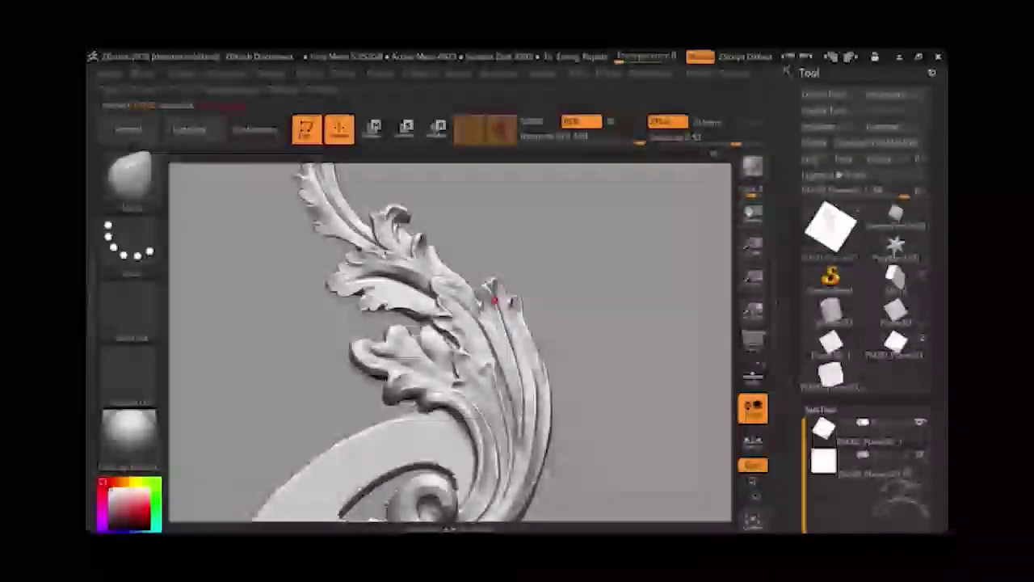
pyautogui.moveTo(494, 295); pyautogui.dragTo(467, 315, button='right')
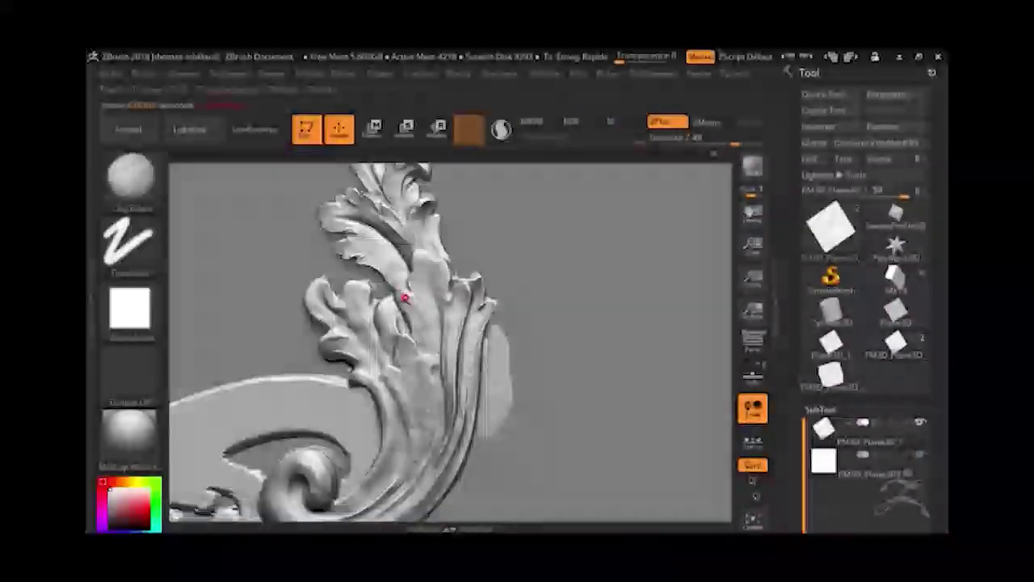
# Switch to ClayBuildup and lightly sculpt detail onto the leaf.
pyautogui.press('b')
pyautogui.press('c')
pyautogui.press('b')
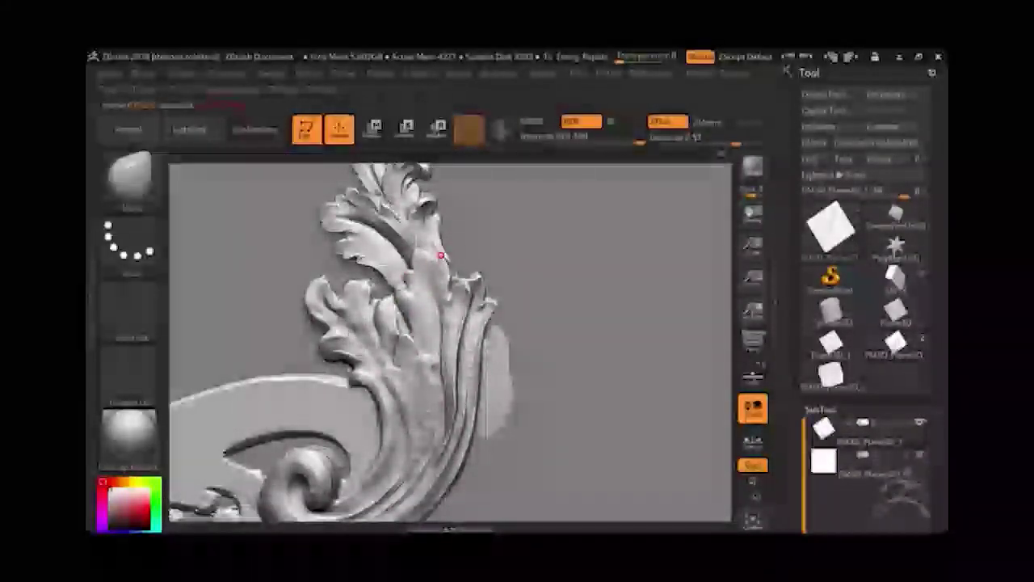
pyautogui.press('shift')
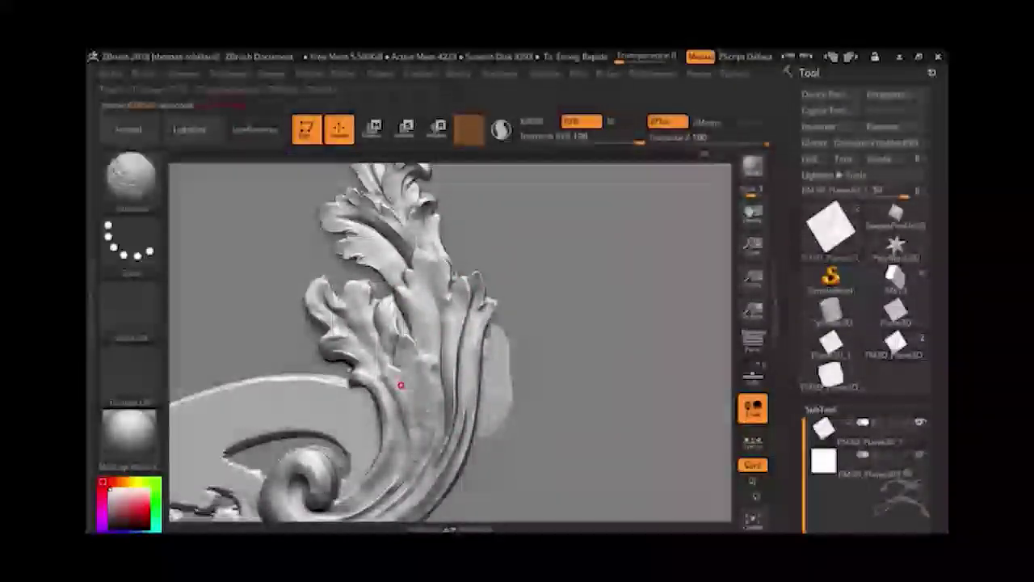
pyautogui.moveTo(397, 345)
pyautogui.keyDown('shift'); pyautogui.mouseDown()
pyautogui.moveTo(393, 388)
pyautogui.moveTo(426, 351)
pyautogui.moveTo(404, 334)
pyautogui.moveTo(404, 415)
pyautogui.moveTo(397, 391)
pyautogui.mouseUp(); pyautogui.keyUp('shift')
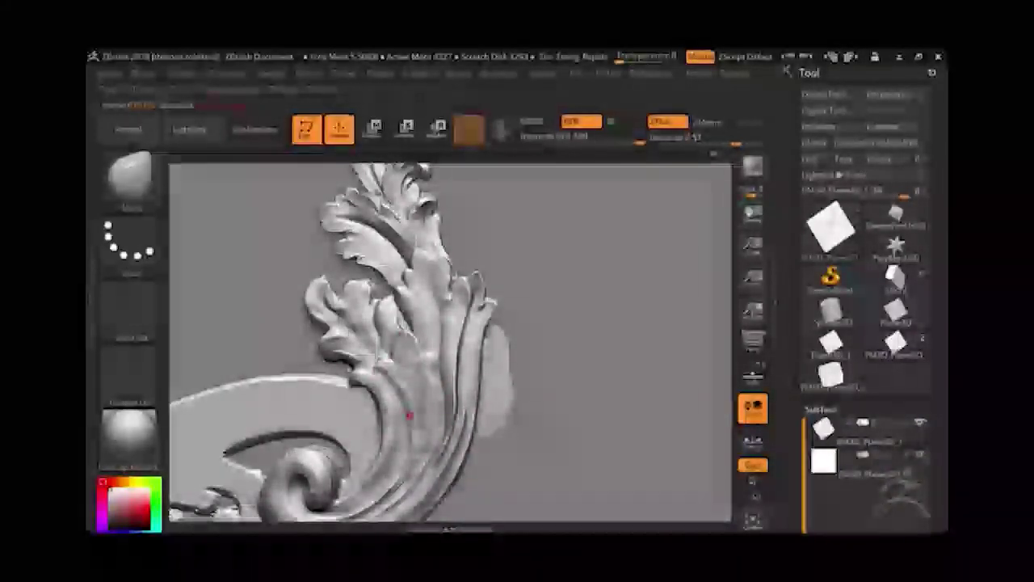
pyautogui.keyDown('alt'); pyautogui.moveTo(549, 388); pyautogui.dragTo(716, 335); pyautogui.keyUp('alt')
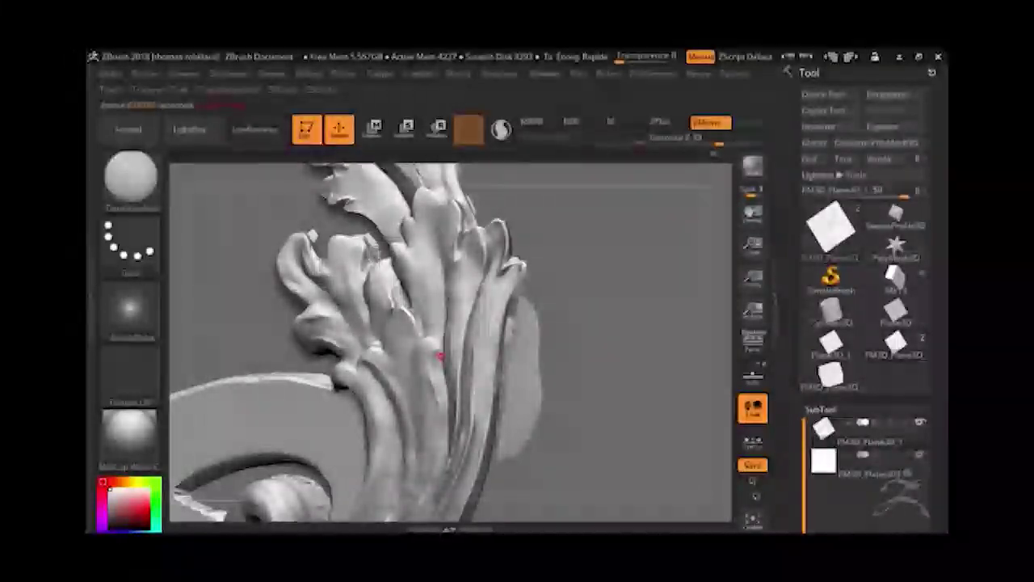
# Smooth the leaf groove, the bulging lobe, and the stem surface below the leaves.
pyautogui.keyDown('shift'); pyautogui.moveTo(445, 409); pyautogui.dragTo(435, 340); pyautogui.keyUp('shift')
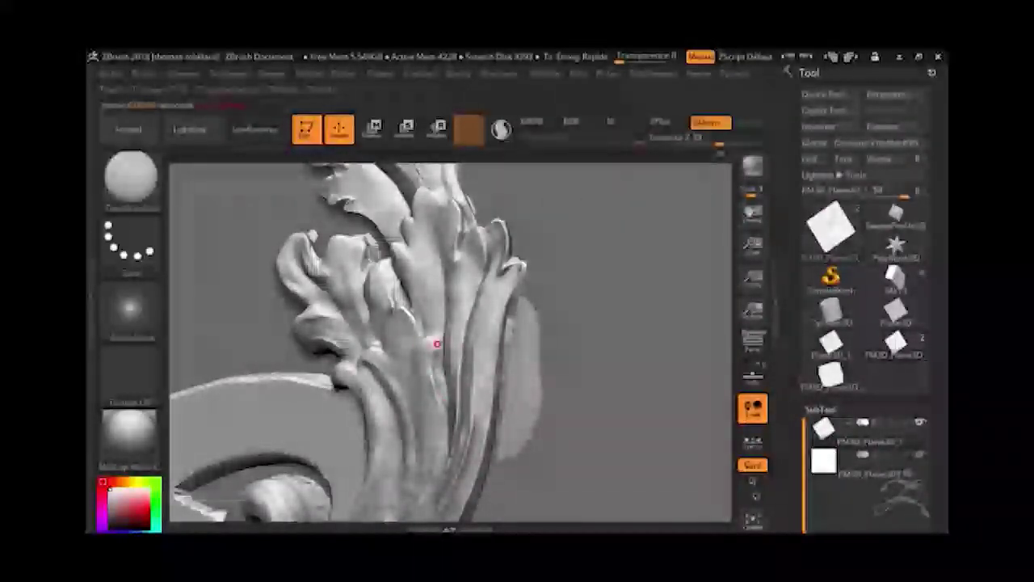
pyautogui.moveTo(429, 342); pyautogui.dragTo(408, 322, button='right')
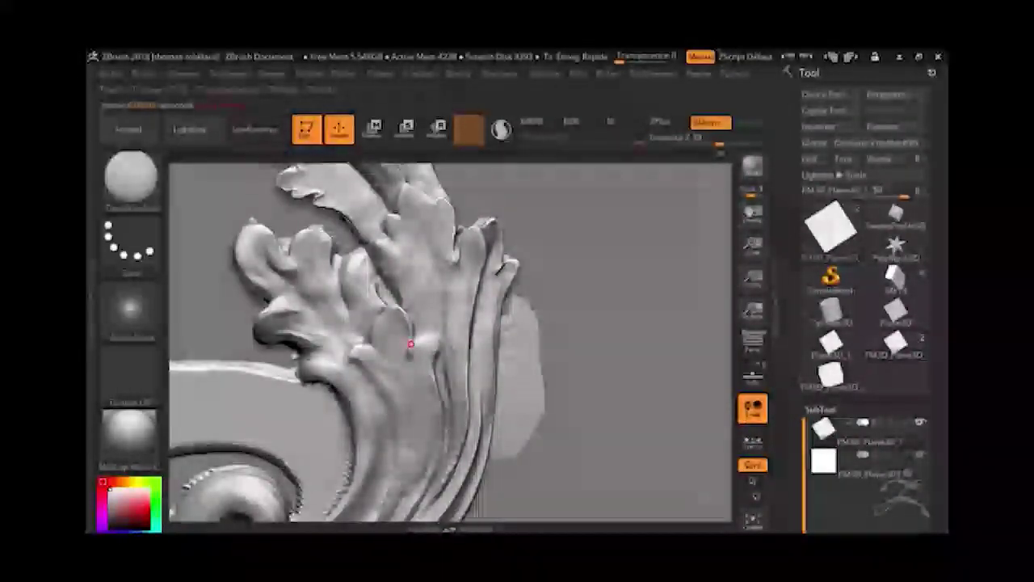
pyautogui.keyDown('shift'); pyautogui.moveTo(415, 422); pyautogui.dragTo(381, 312); pyautogui.keyUp('shift')
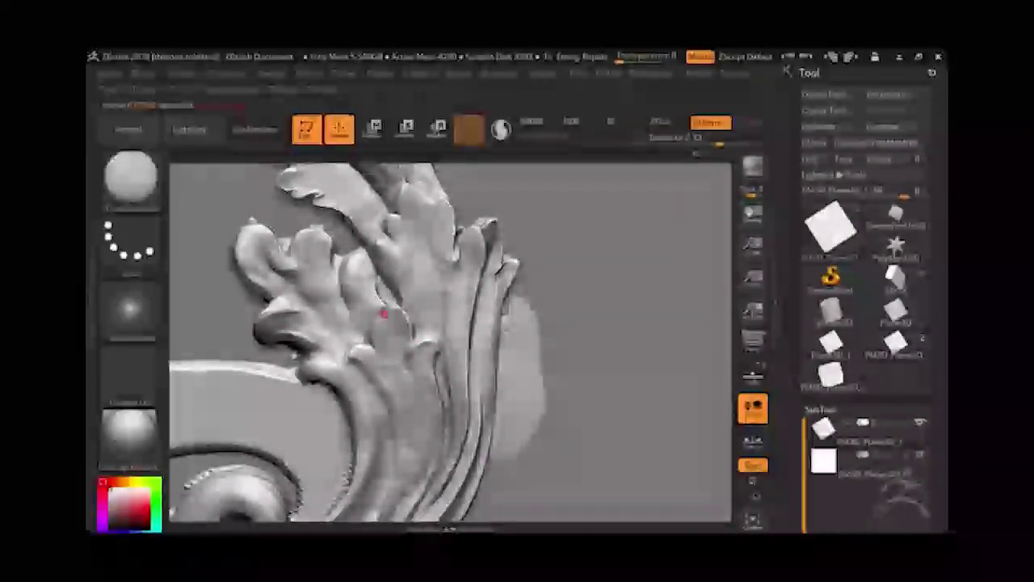
pyautogui.moveTo(395, 409); pyautogui.dragTo(389, 493)
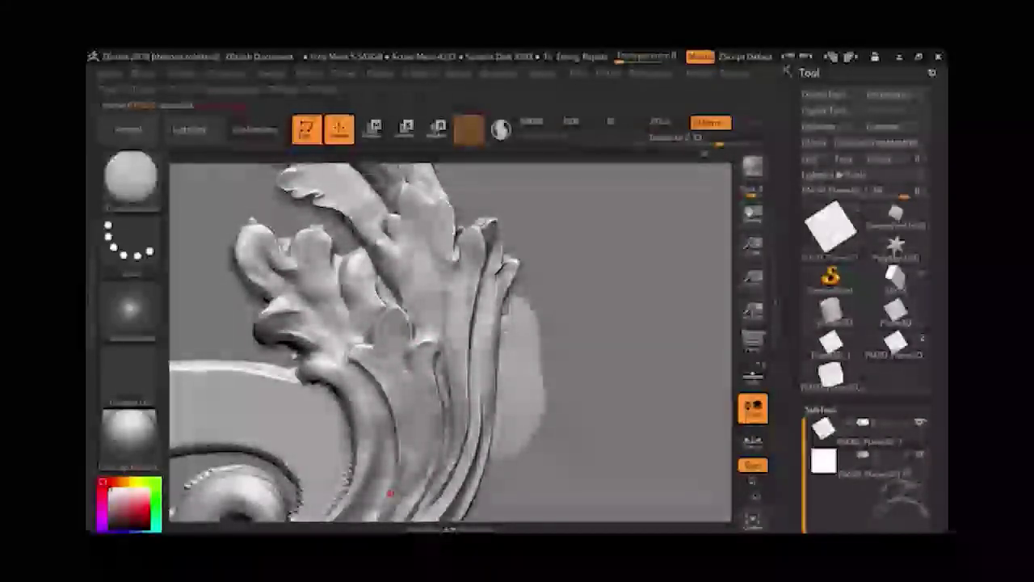
pyautogui.moveTo(403, 367)
pyautogui.keyDown('shift'); pyautogui.mouseDown()
pyautogui.moveTo(410, 387)
pyautogui.moveTo(397, 347)
pyautogui.mouseUp(); pyautogui.keyUp('shift')
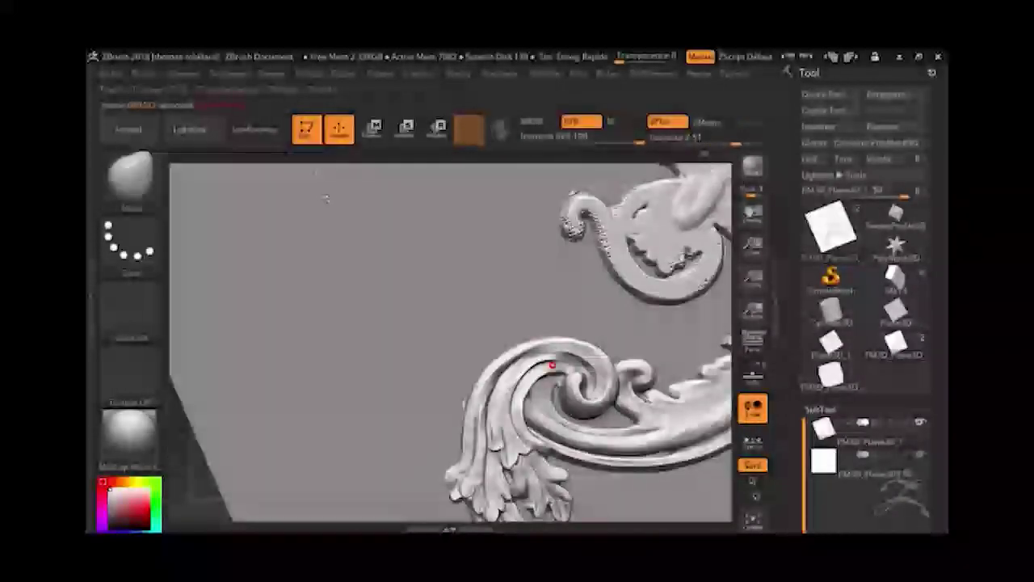
# Smooth the top edge of the lower scroll curl in two passes, then orbit to view it at an angle.
pyautogui.keyDown('shift'); pyautogui.moveTo(508, 353); pyautogui.dragTo(534, 345); pyautogui.keyUp('shift')
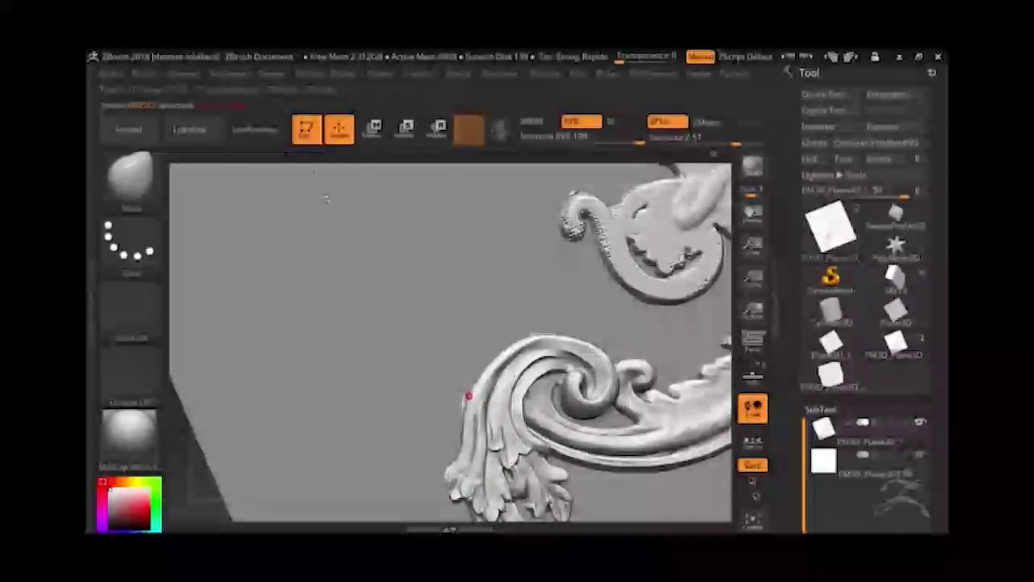
pyautogui.keyDown('shift'); pyautogui.moveTo(466, 397); pyautogui.dragTo(510, 344); pyautogui.keyUp('shift')
pyautogui.moveTo(327, 198)
pyautogui.mouseDown()
pyautogui.moveTo(426, 188)
pyautogui.moveTo(619, 415)
pyautogui.mouseUp()
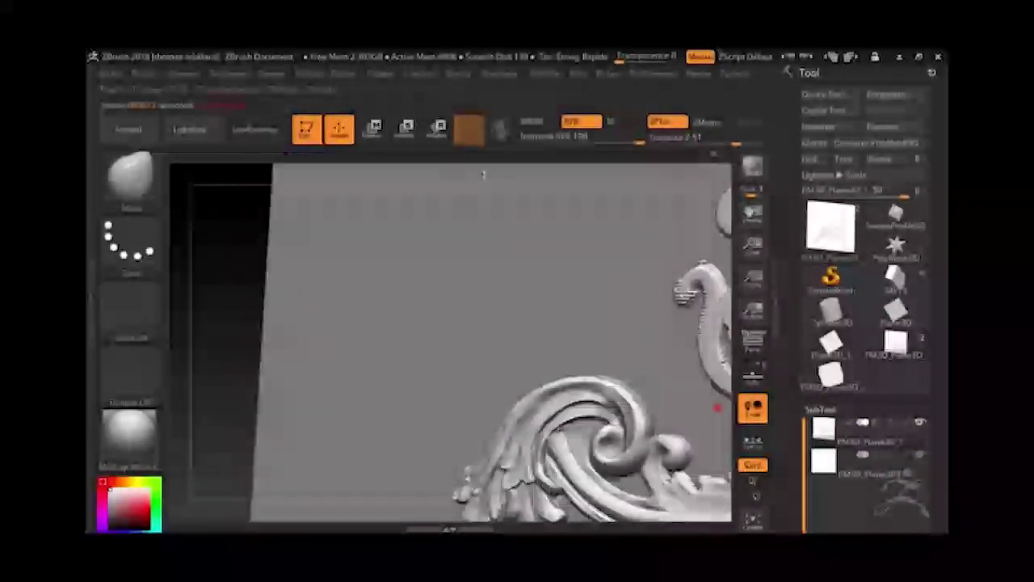
pyautogui.moveTo(485, 173); pyautogui.dragTo(640, 433)
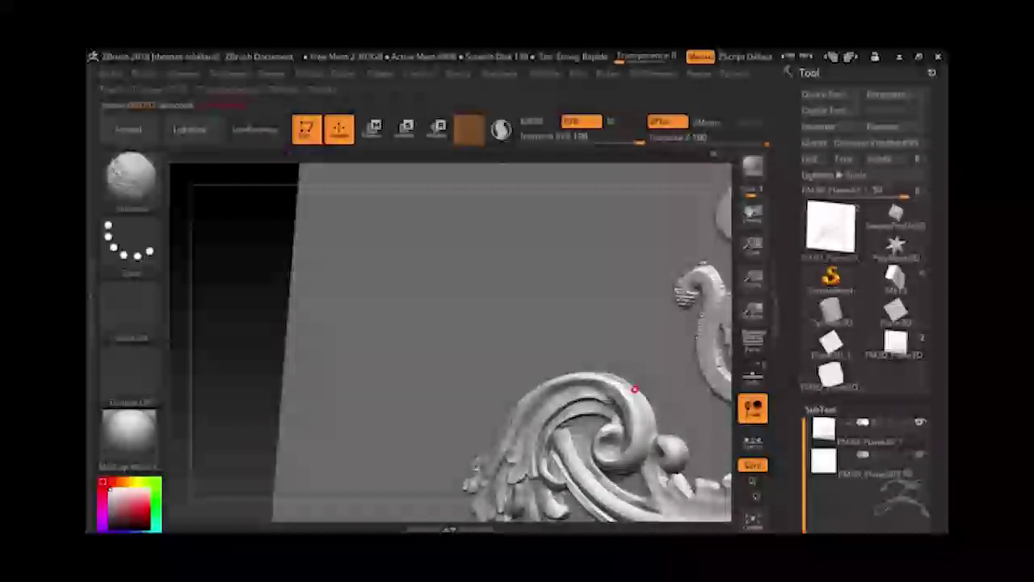
pyautogui.moveTo(604, 371); pyautogui.dragTo(598, 363)
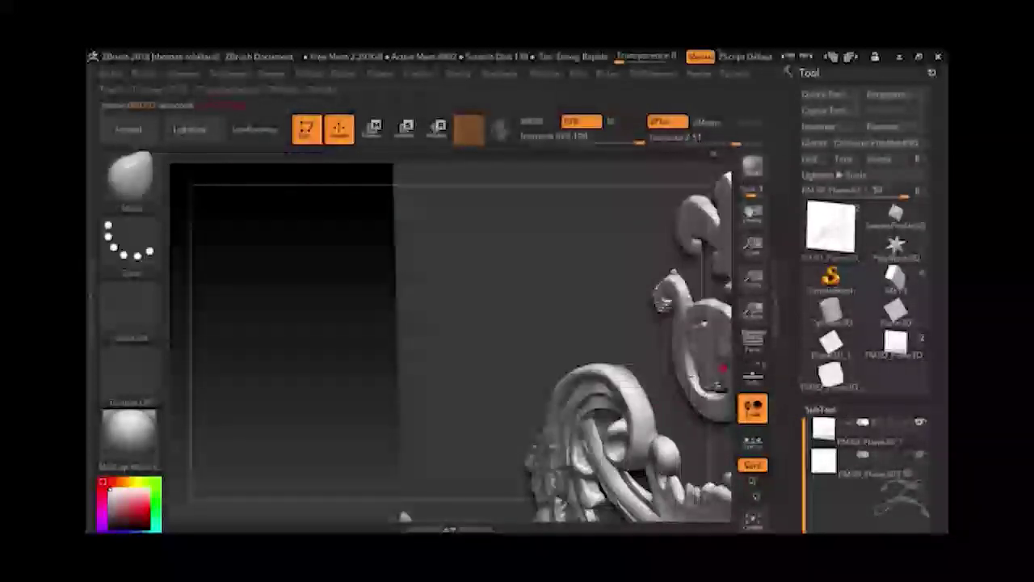
# Tilt and zoom out to inspect the right scroll and the whole tilted ornament plate.
pyautogui.press('shift')
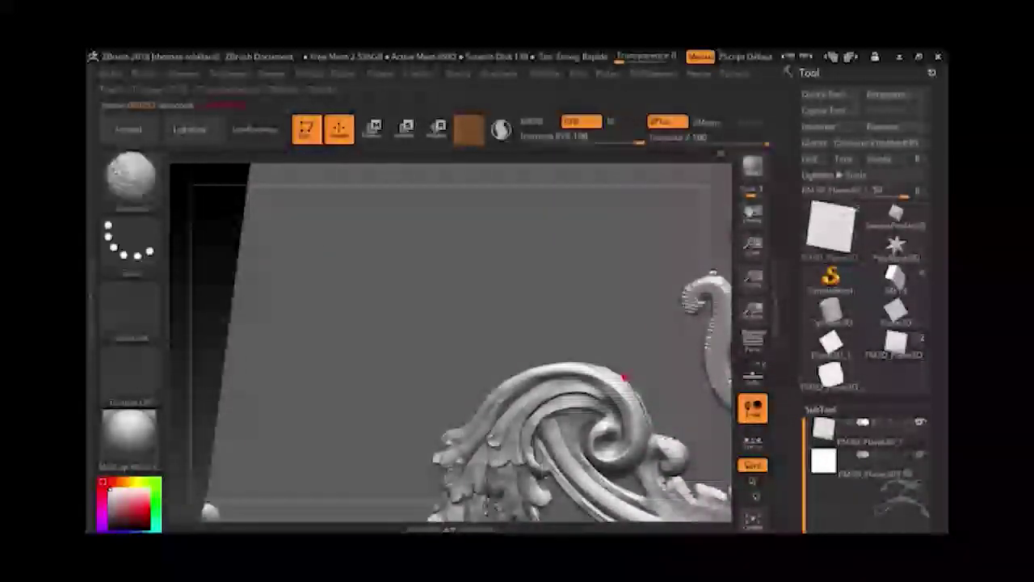
pyautogui.press('shift')
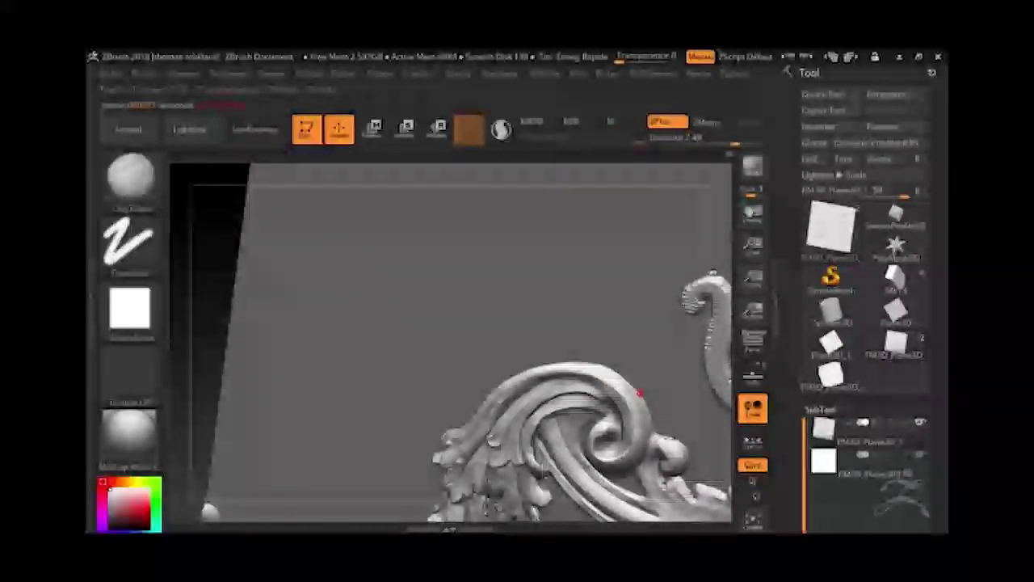
pyautogui.keyDown('shift'); pyautogui.moveTo(639, 392); pyautogui.dragTo(508, 397); pyautogui.keyUp('shift')
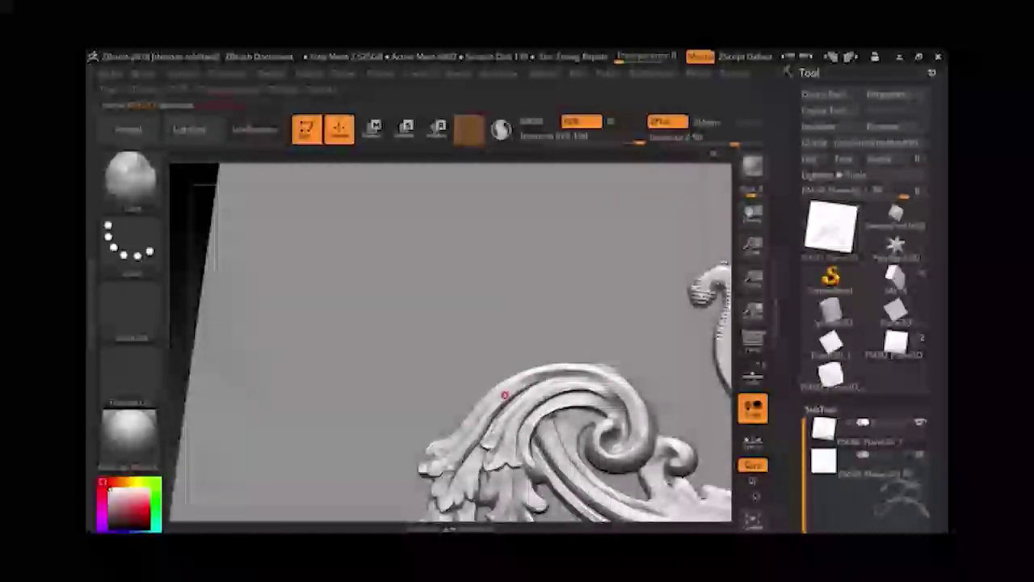
pyautogui.press('shift')
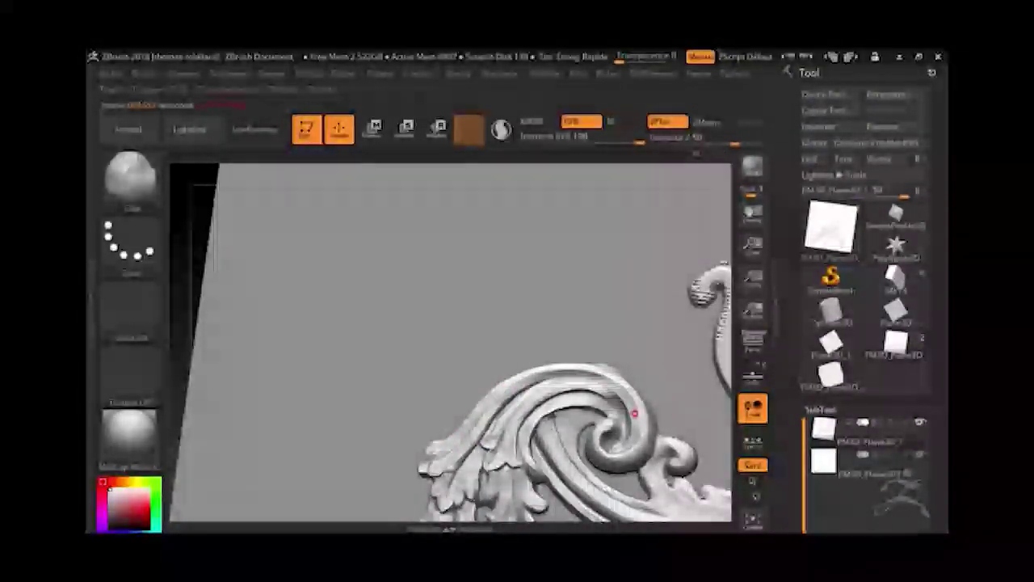
pyautogui.moveTo(587, 376); pyautogui.dragTo(598, 417, button='right')
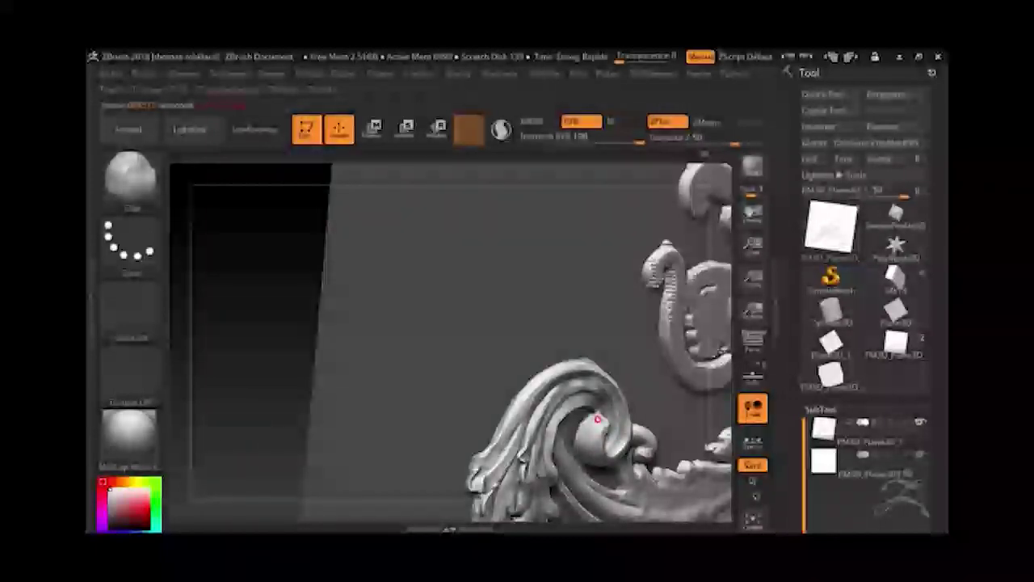
pyautogui.moveTo(582, 434)
pyautogui.mouseDown(button='right')
pyautogui.moveTo(681, 363)
pyautogui.moveTo(358, 272)
pyautogui.mouseUp(button='right')
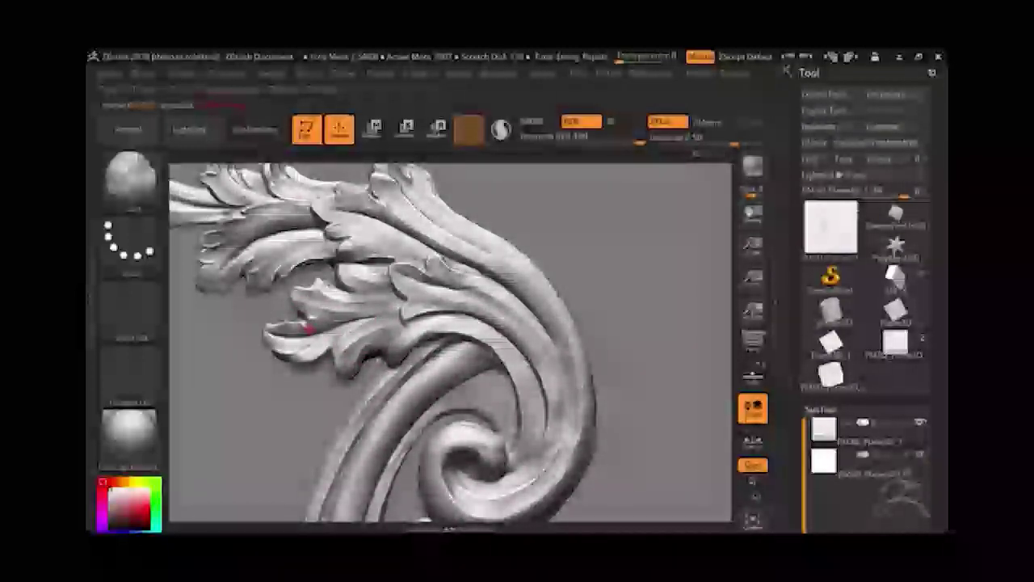
# Pull the finger-like leaf tip outward from the curl, then review the spiral and second scroll below.
pyautogui.moveTo(231, 244)
pyautogui.keyDown('ctrl'); pyautogui.mouseDown(button='right')
pyautogui.moveTo(715, 313)
pyautogui.moveTo(722, 282)
pyautogui.moveTo(703, 341)
pyautogui.mouseUp(button='right'); pyautogui.keyUp('ctrl')
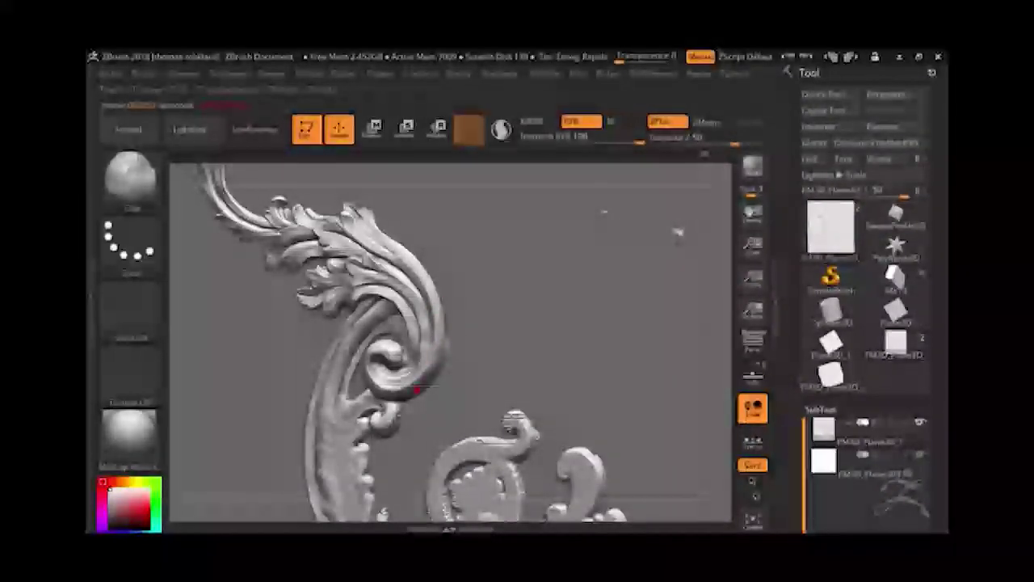
pyautogui.keyDown('ctrl'); pyautogui.moveTo(434, 293); pyautogui.dragTo(403, 390, button='right'); pyautogui.keyUp('ctrl')
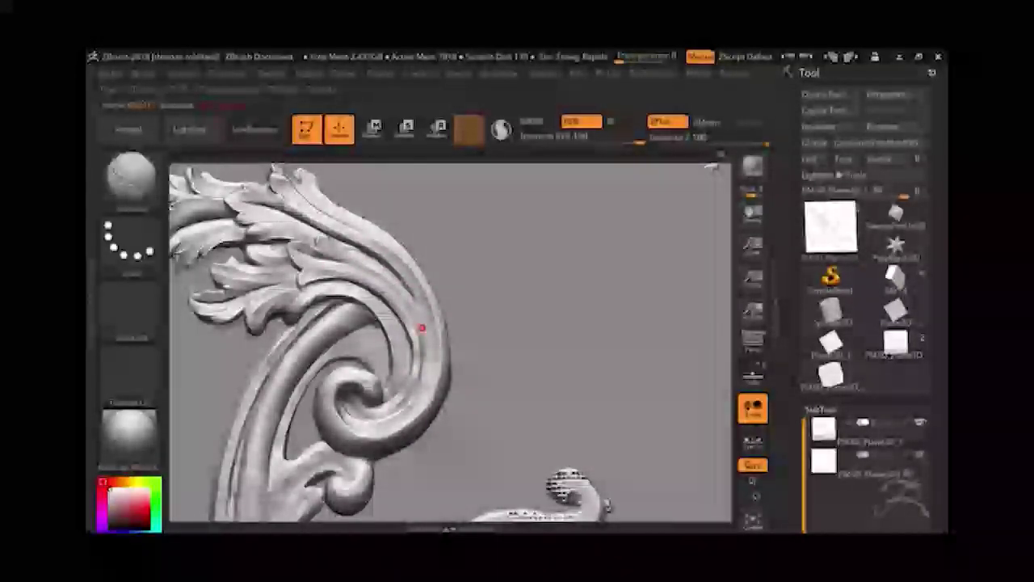
pyautogui.moveTo(421, 327)
pyautogui.mouseDown(button='right')
pyautogui.moveTo(424, 291)
pyautogui.moveTo(334, 334)
pyautogui.moveTo(328, 289)
pyautogui.mouseUp(button='right')
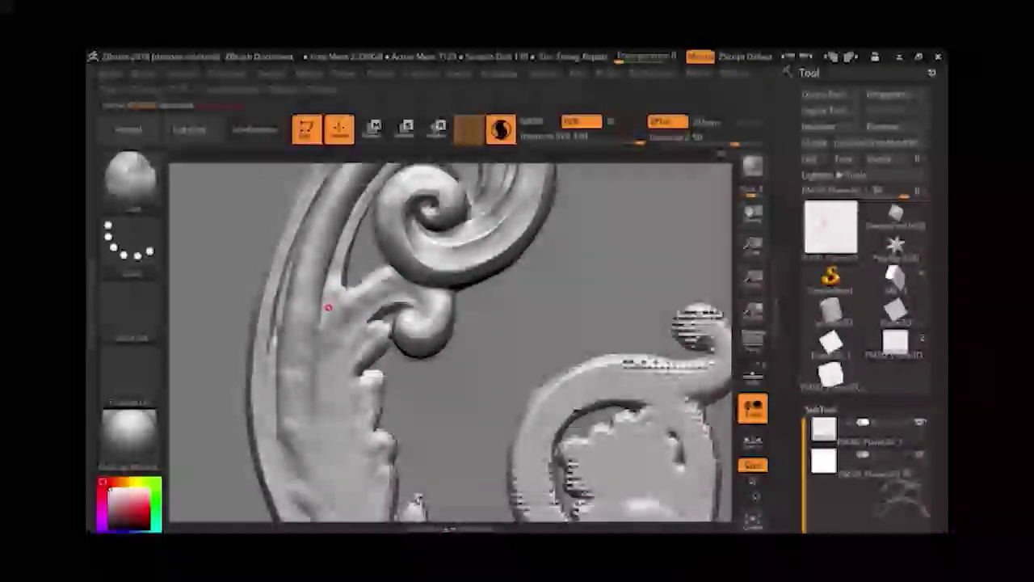
pyautogui.moveTo(353, 315); pyautogui.dragTo(397, 303)
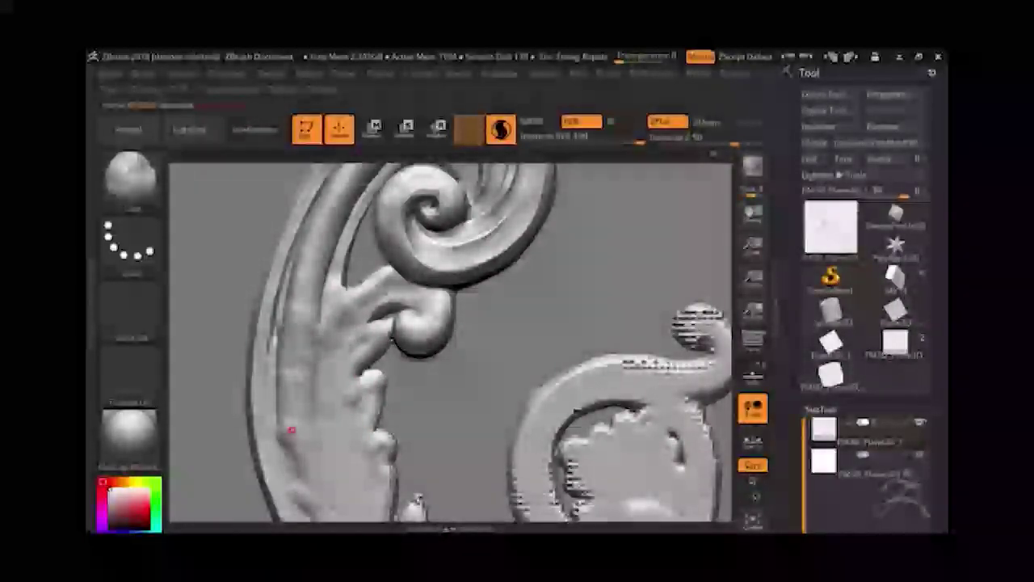
pyautogui.moveTo(316, 392)
pyautogui.keyDown('ctrl'); pyautogui.mouseDown(button='right')
pyautogui.moveTo(722, 307)
pyautogui.moveTo(719, 354)
pyautogui.moveTo(681, 422)
pyautogui.moveTo(400, 299)
pyautogui.mouseUp(button='right'); pyautogui.keyUp('ctrl')
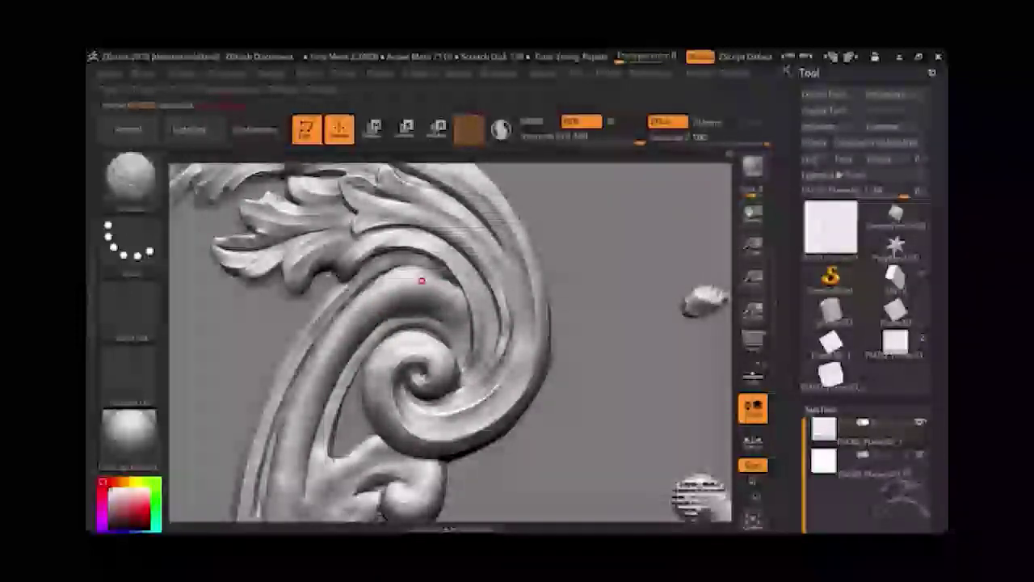
pyautogui.moveTo(385, 261); pyautogui.dragTo(348, 288, button='right')
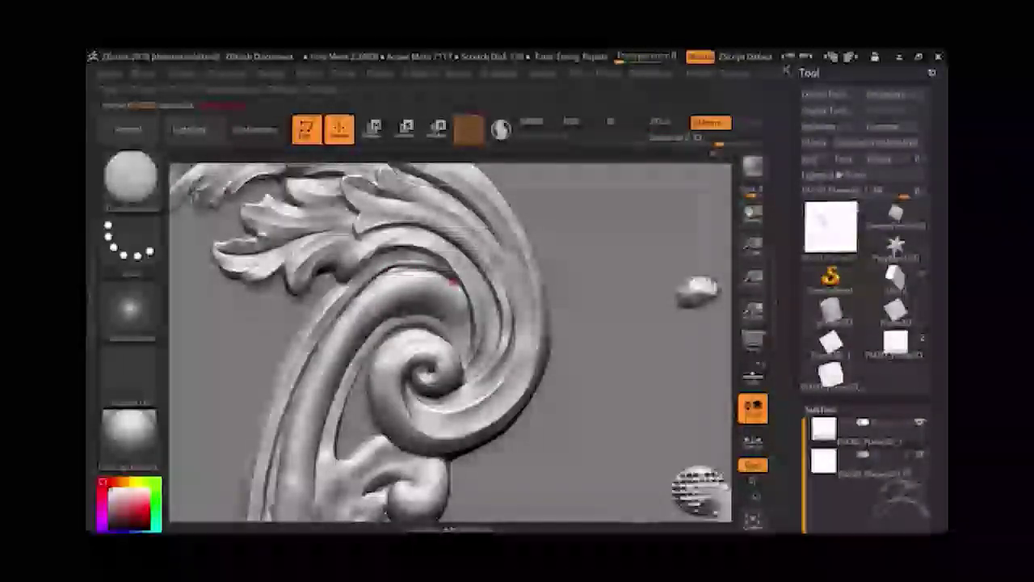
pyautogui.moveTo(408, 269)
pyautogui.mouseDown(button='right')
pyautogui.moveTo(396, 314)
pyautogui.moveTo(453, 290)
pyautogui.moveTo(444, 290)
pyautogui.mouseUp(button='right')
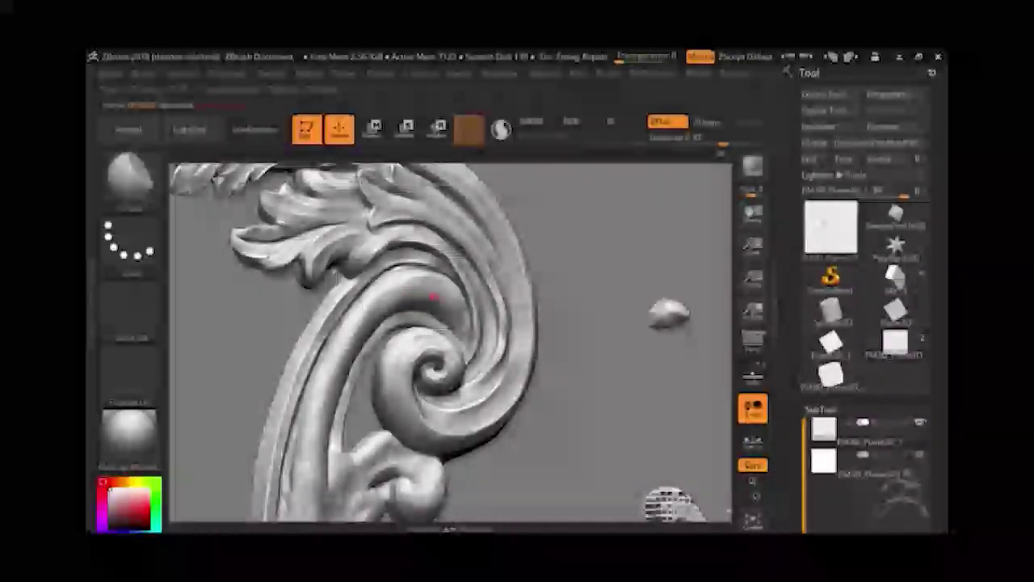
pyautogui.moveTo(391, 298); pyautogui.dragTo(453, 262, button='right')
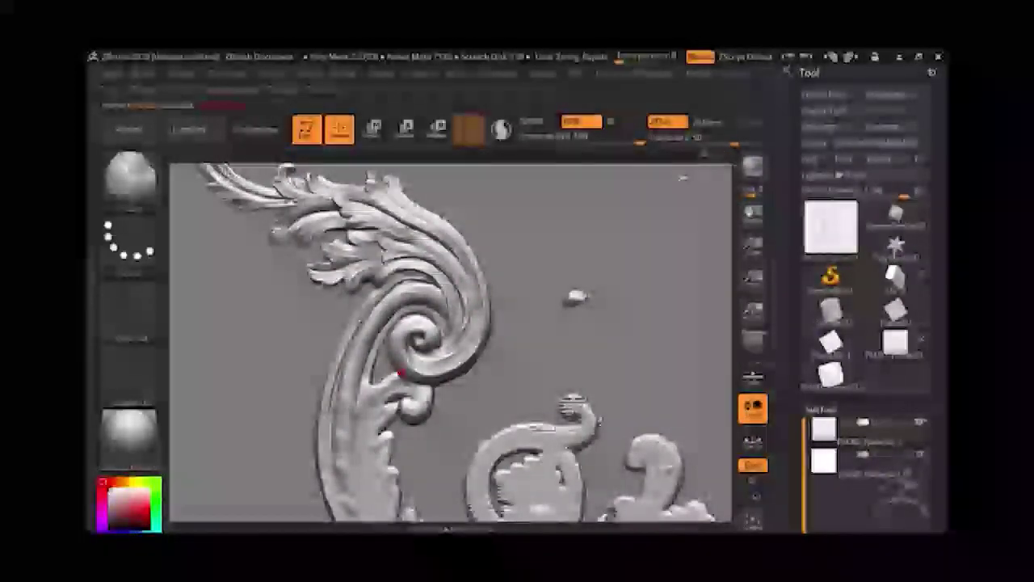
# Smooth the scroll's inner edge and the relief inside and below the lower scroll.
pyautogui.press('shift')
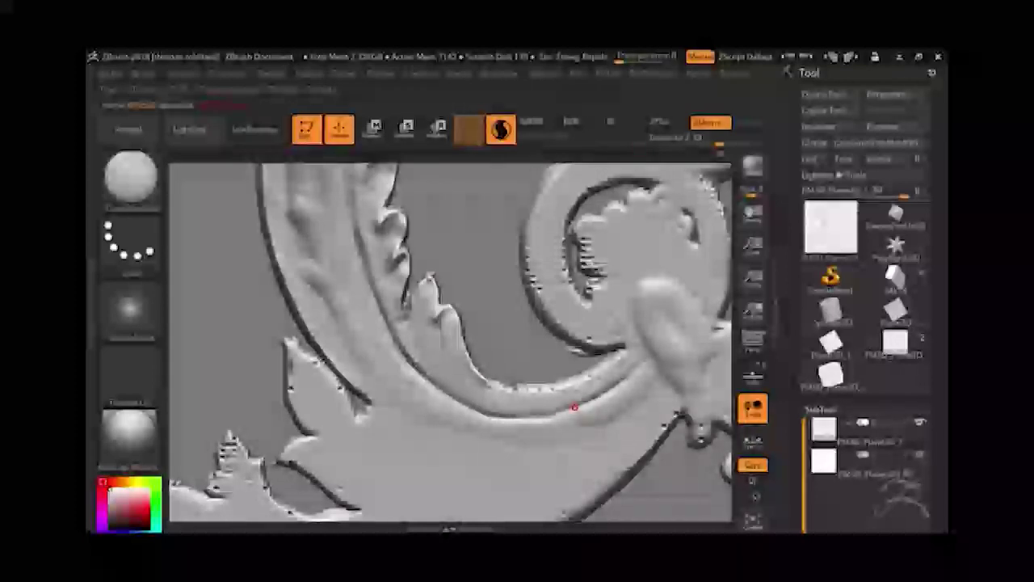
pyautogui.keyDown('shift'); pyautogui.moveTo(530, 391); pyautogui.dragTo(636, 334); pyautogui.keyUp('shift')
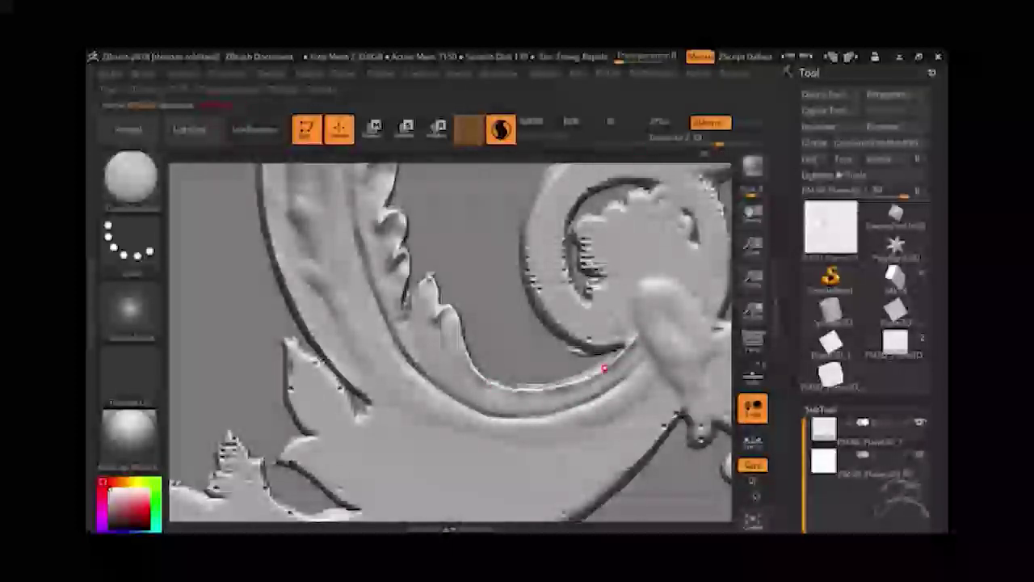
pyautogui.moveTo(603, 368); pyautogui.dragTo(334, 251, button='right')
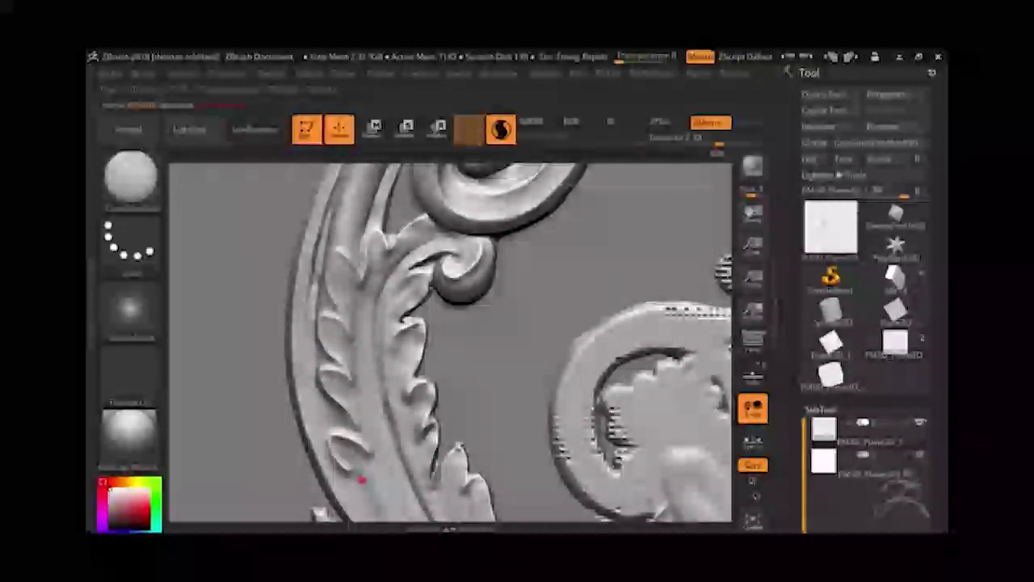
pyautogui.moveTo(358, 480)
pyautogui.mouseDown(button='right')
pyautogui.moveTo(399, 434)
pyautogui.moveTo(727, 307)
pyautogui.moveTo(334, 272)
pyautogui.mouseUp(button='right')
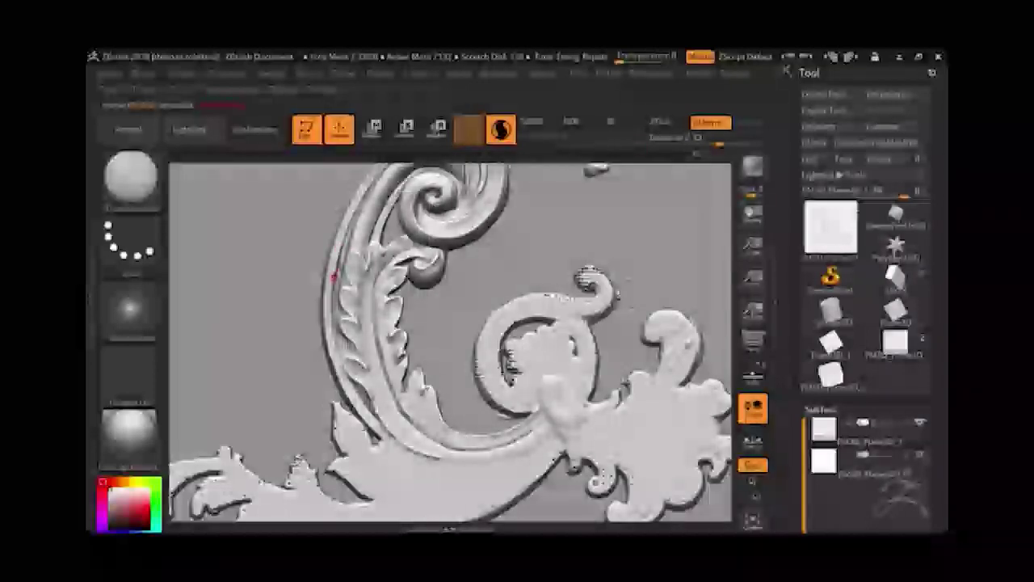
pyautogui.moveTo(345, 371)
pyautogui.mouseDown(button='right')
pyautogui.moveTo(717, 271)
pyautogui.moveTo(339, 265)
pyautogui.mouseUp(button='right')
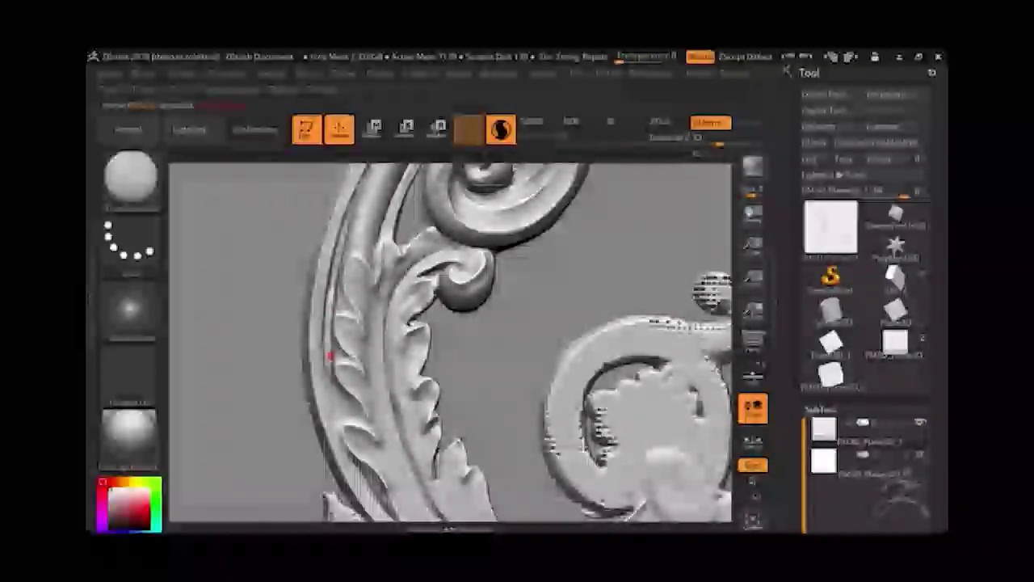
pyautogui.moveTo(347, 442); pyautogui.dragTo(659, 165, button='right')
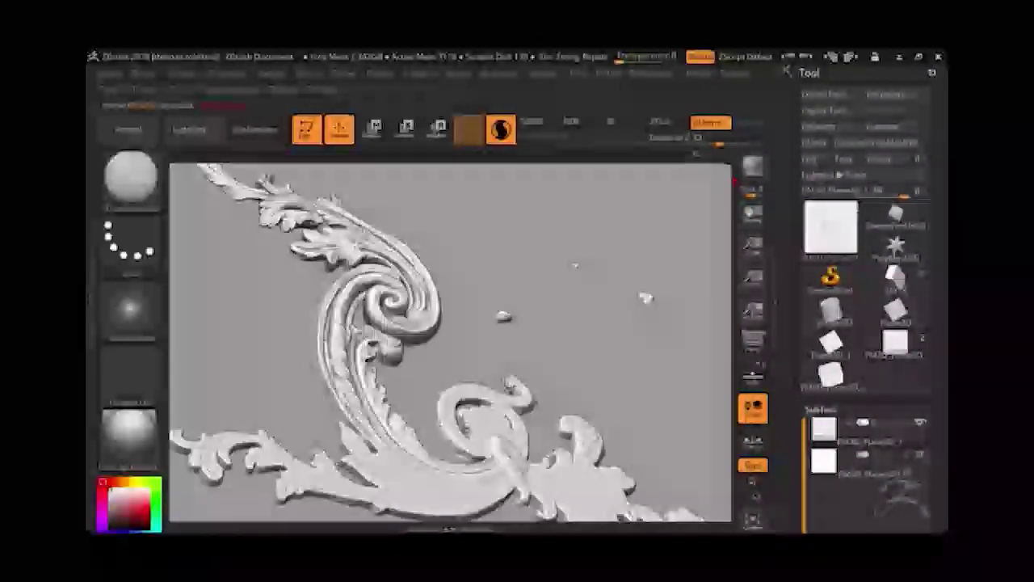
pyautogui.moveTo(494, 314)
pyautogui.mouseDown(button='right')
pyautogui.moveTo(701, 235)
pyautogui.moveTo(496, 307)
pyautogui.moveTo(719, 273)
pyautogui.moveTo(715, 376)
pyautogui.moveTo(524, 307)
pyautogui.moveTo(720, 300)
pyautogui.moveTo(507, 307)
pyautogui.moveTo(716, 247)
pyautogui.moveTo(711, 238)
pyautogui.moveTo(497, 290)
pyautogui.mouseUp(button='right')
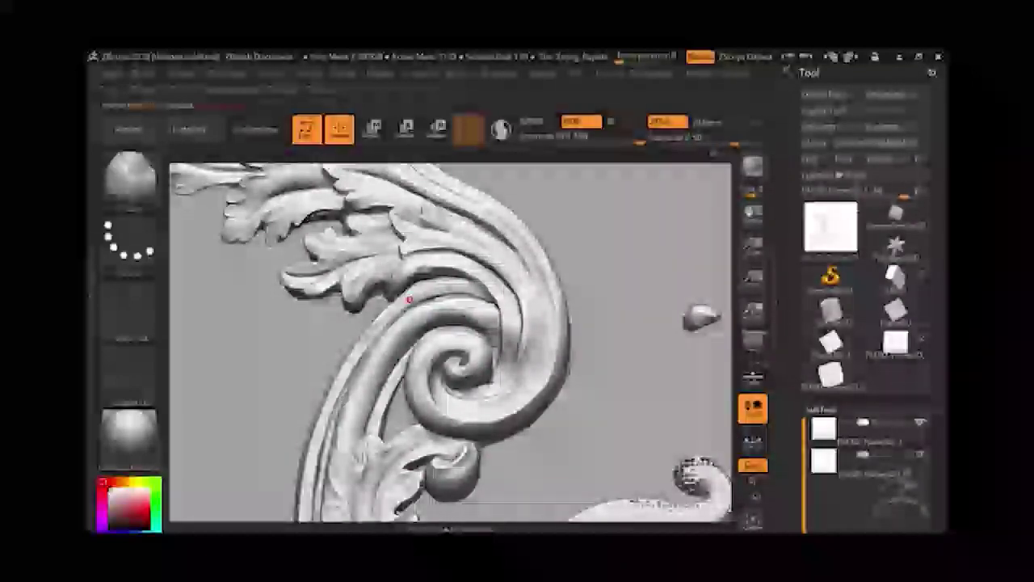
pyautogui.moveTo(410, 299)
pyautogui.mouseDown(button='right')
pyautogui.moveTo(351, 369)
pyautogui.moveTo(694, 348)
pyautogui.moveTo(653, 383)
pyautogui.moveTo(703, 353)
pyautogui.moveTo(704, 363)
pyautogui.moveTo(498, 320)
pyautogui.mouseUp(button='right')
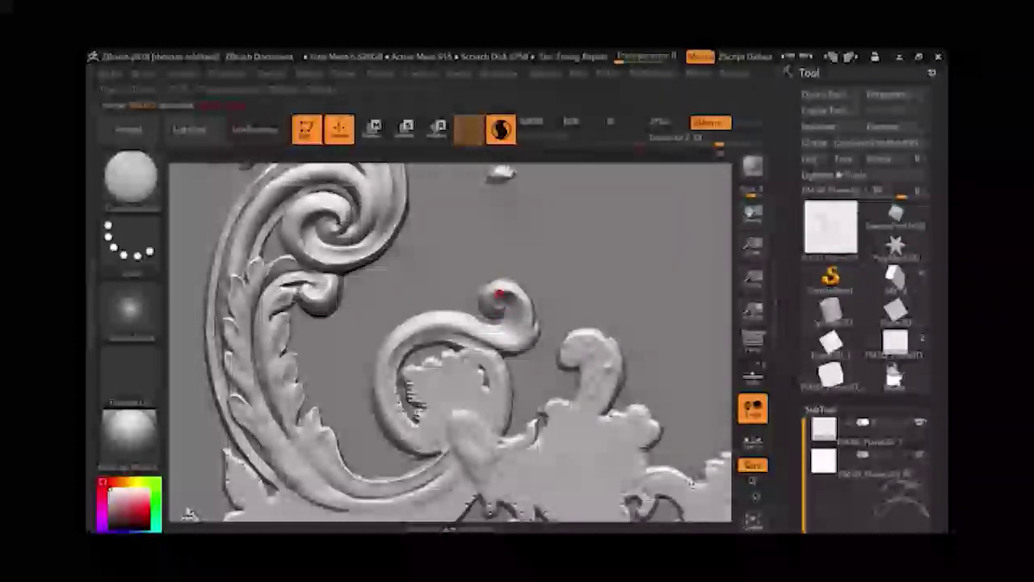
pyautogui.moveTo(517, 336)
pyautogui.mouseDown(button='right')
pyautogui.moveTo(704, 296)
pyautogui.moveTo(535, 350)
pyautogui.moveTo(485, 339)
pyautogui.mouseUp(button='right')
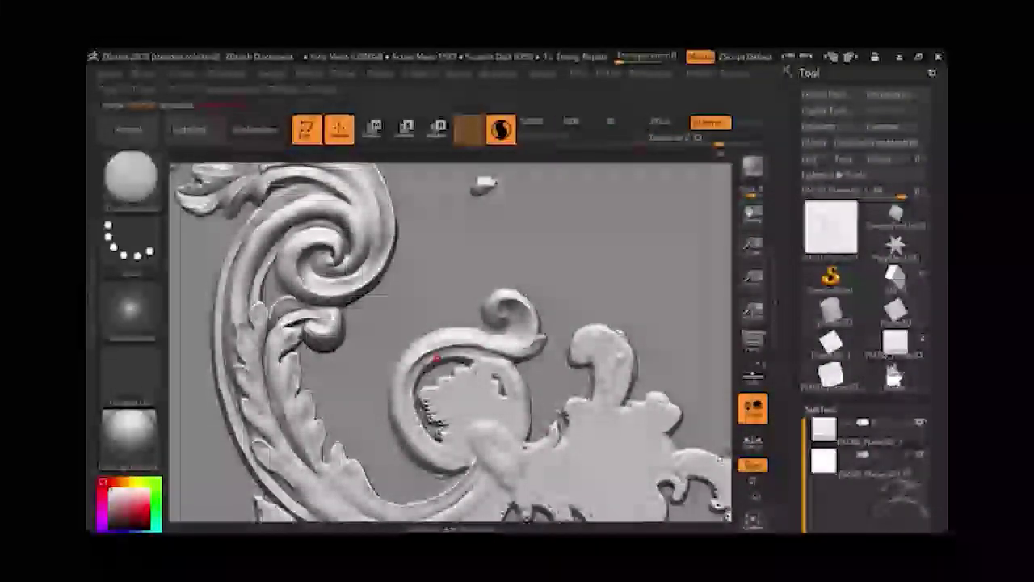
pyautogui.moveTo(414, 392)
pyautogui.keyDown('shift'); pyautogui.mouseDown()
pyautogui.moveTo(430, 402)
pyautogui.moveTo(418, 376)
pyautogui.mouseUp(); pyautogui.keyUp('shift')
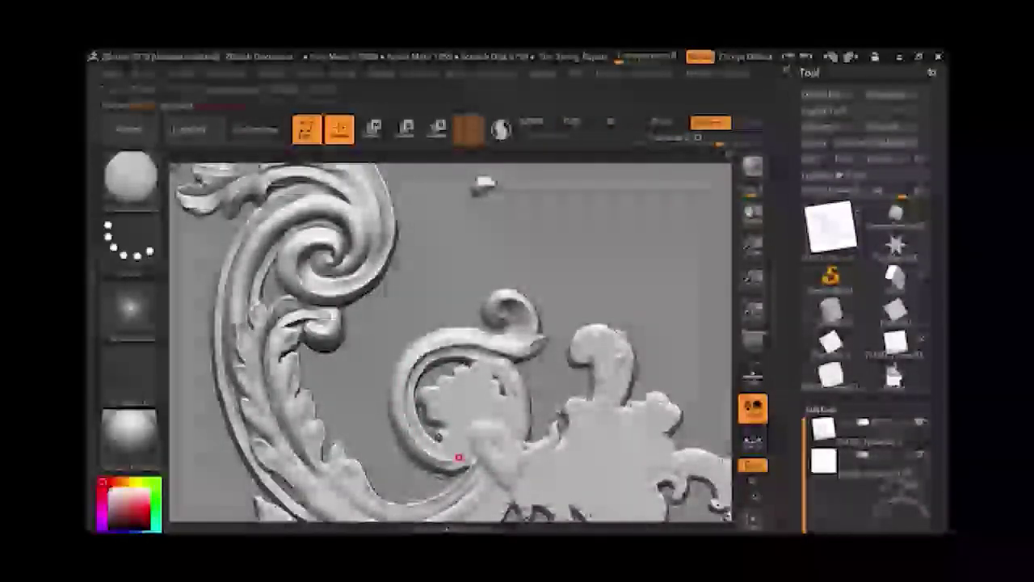
pyautogui.keyDown('shift'); pyautogui.moveTo(503, 369); pyautogui.dragTo(522, 411); pyautogui.keyUp('shift')
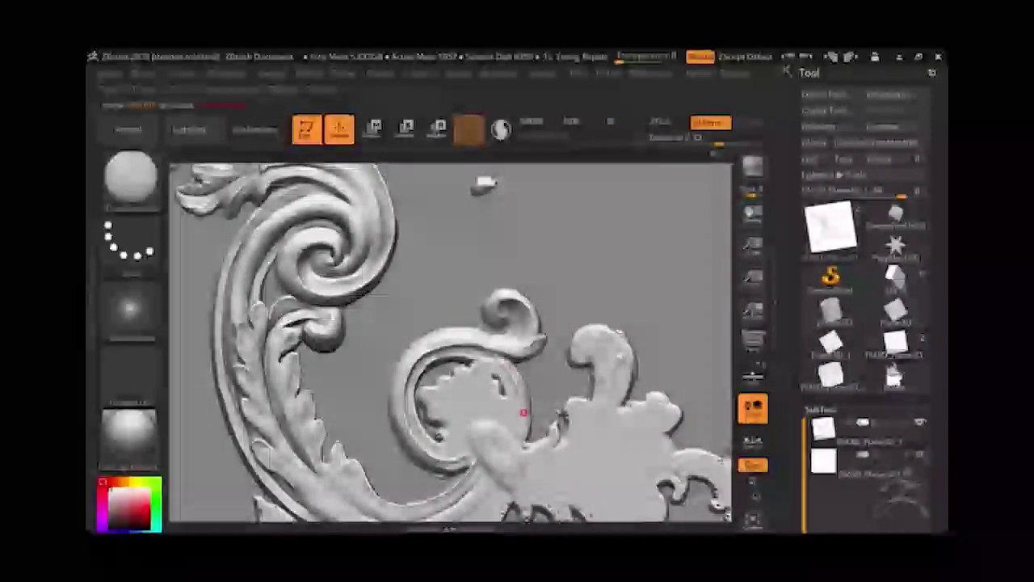
pyautogui.keyDown('shift'); pyautogui.moveTo(547, 312); pyautogui.dragTo(541, 331); pyautogui.keyUp('shift')
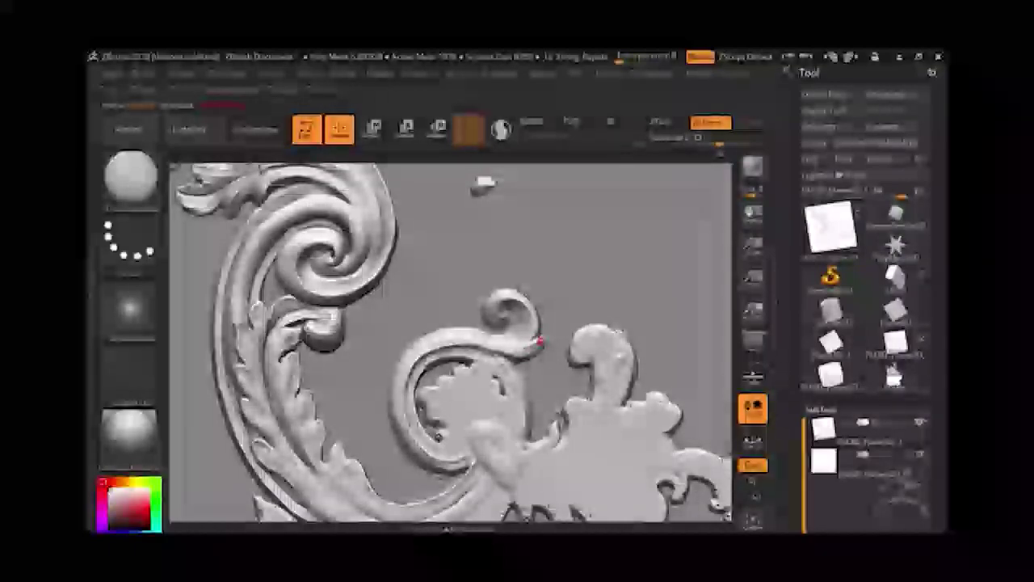
# Carve crisp scalloped petal outlines into the rosette, including its lower petals.
pyautogui.press('shift')
pyautogui.press('shift')
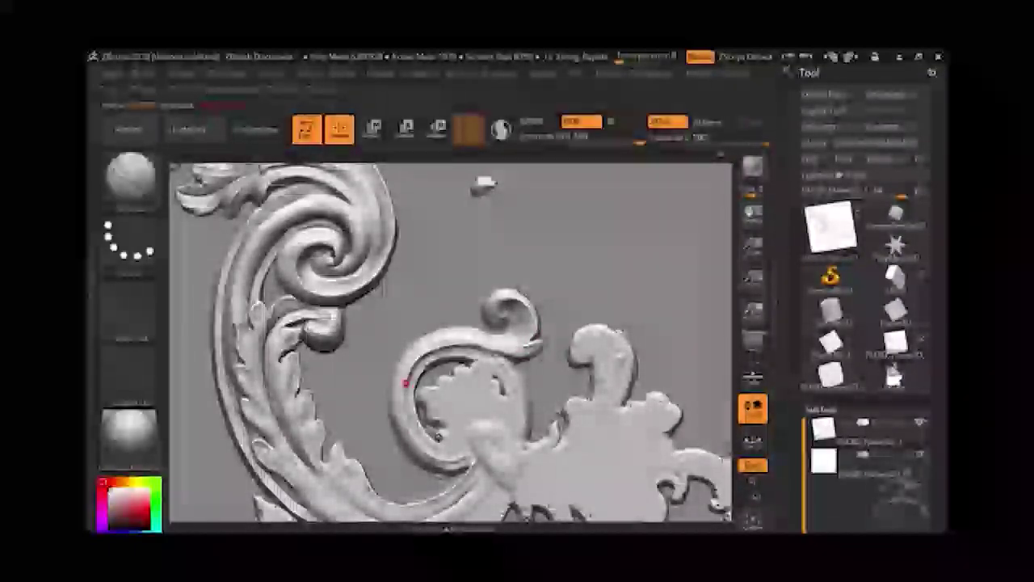
pyautogui.moveTo(408, 369)
pyautogui.keyDown('ctrl'); pyautogui.mouseDown(button='right')
pyautogui.moveTo(731, 384)
pyautogui.moveTo(546, 336)
pyautogui.mouseUp(button='right'); pyautogui.keyUp('ctrl')
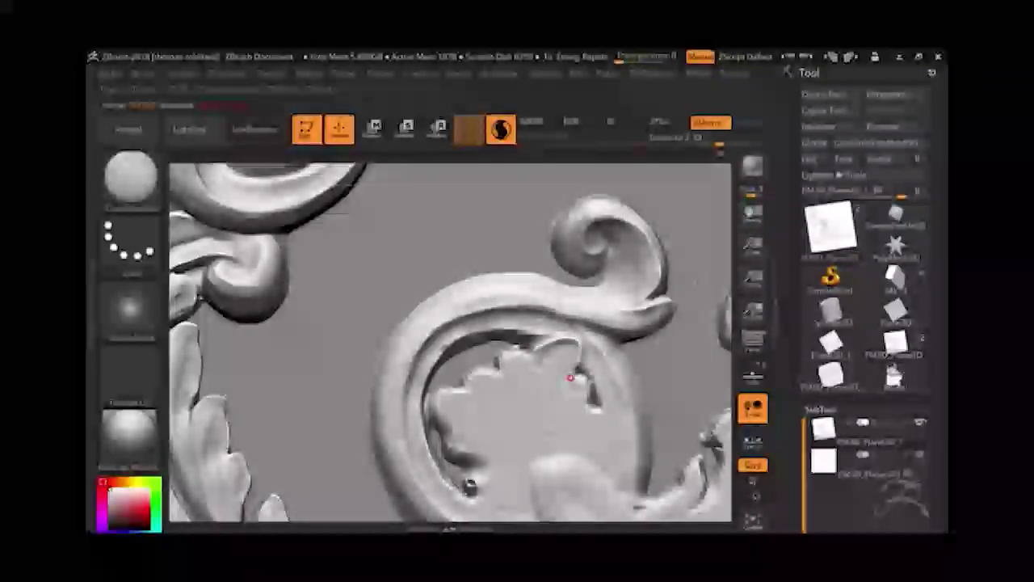
pyautogui.moveTo(586, 393)
pyautogui.mouseDown()
pyautogui.moveTo(468, 370)
pyautogui.moveTo(456, 461)
pyautogui.mouseUp()
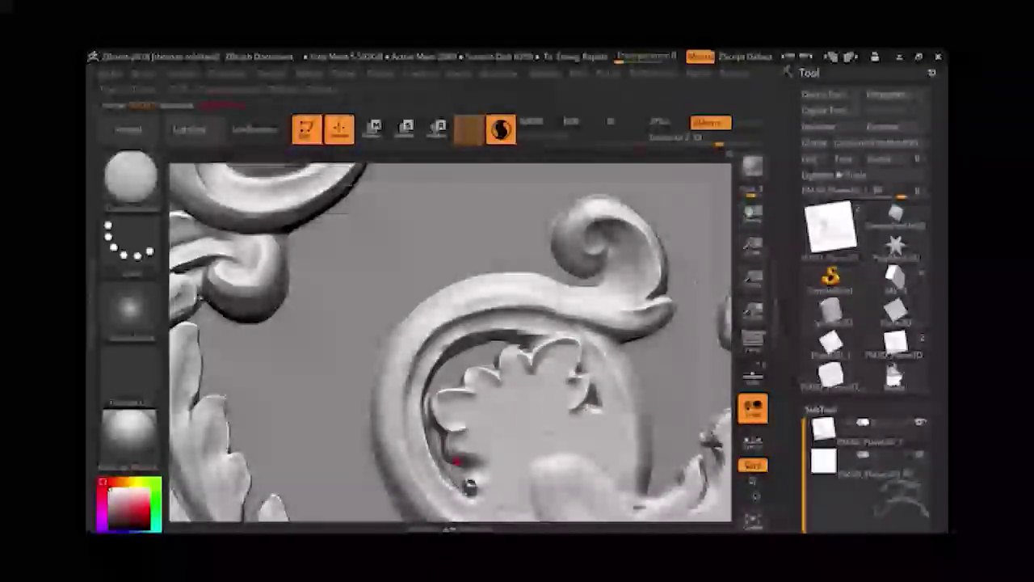
pyautogui.moveTo(492, 370)
pyautogui.mouseDown()
pyautogui.moveTo(573, 420)
pyautogui.moveTo(605, 416)
pyautogui.moveTo(595, 415)
pyautogui.mouseUp()
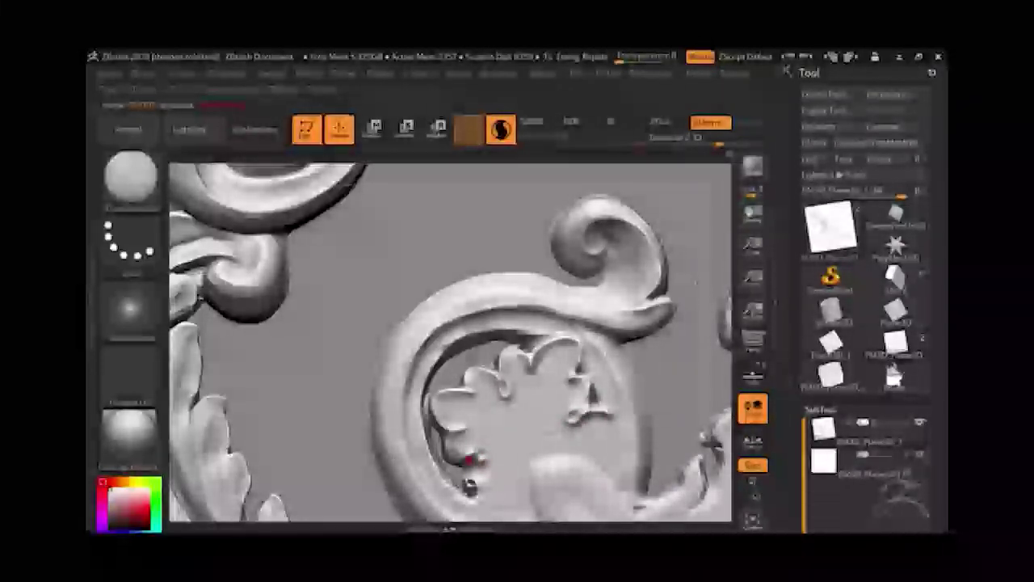
pyautogui.moveTo(467, 483)
pyautogui.mouseDown()
pyautogui.moveTo(518, 414)
pyautogui.moveTo(536, 410)
pyautogui.moveTo(520, 474)
pyautogui.mouseUp()
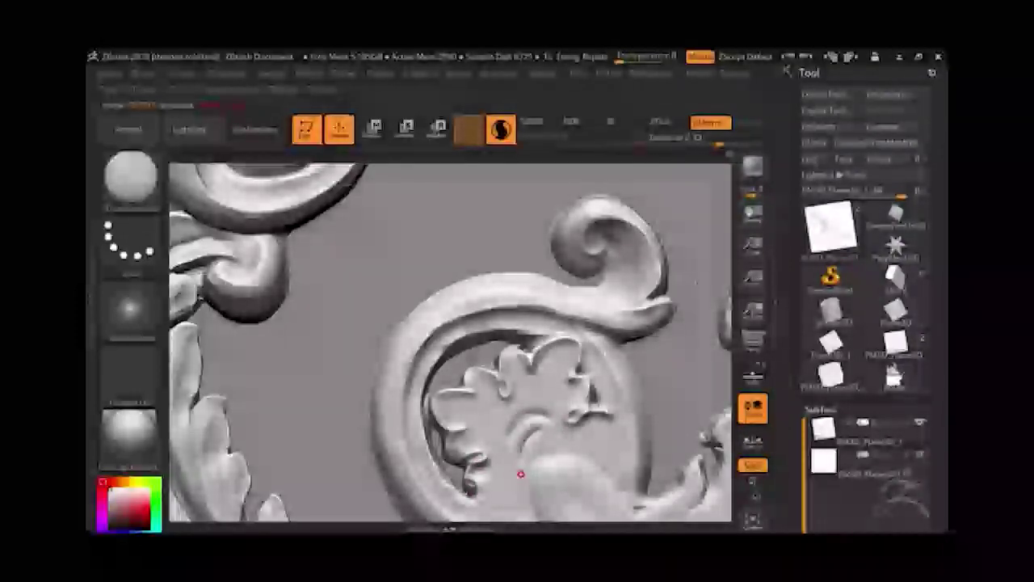
pyautogui.moveTo(605, 422); pyautogui.dragTo(485, 450, button='right')
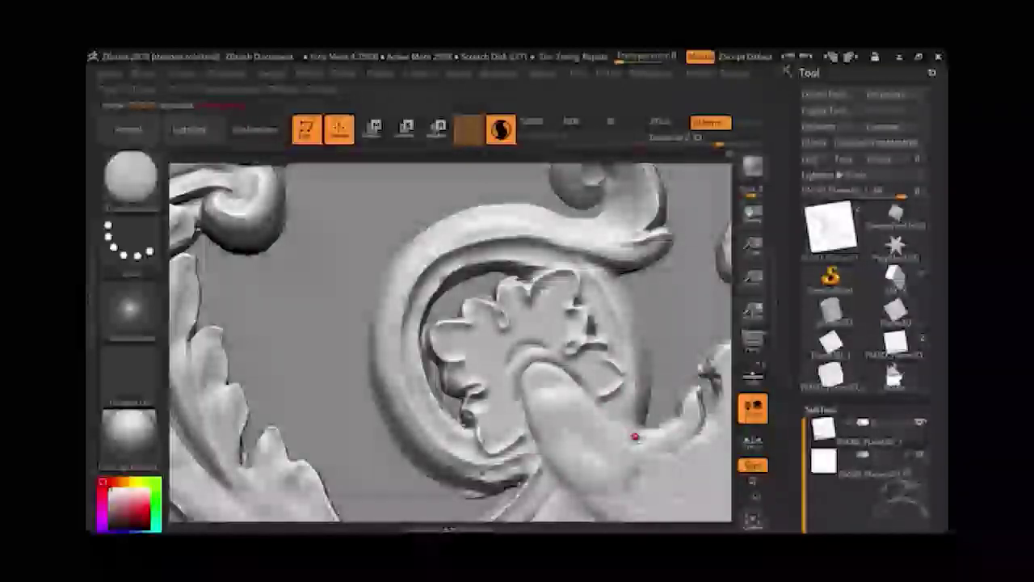
# Fill the crease in the rosette's left petals and smooth beside its right petal.
pyautogui.moveTo(630, 431)
pyautogui.mouseDown(button='right')
pyautogui.moveTo(714, 280)
pyautogui.moveTo(718, 350)
pyautogui.moveTo(720, 315)
pyautogui.moveTo(507, 234)
pyautogui.mouseUp(button='right')
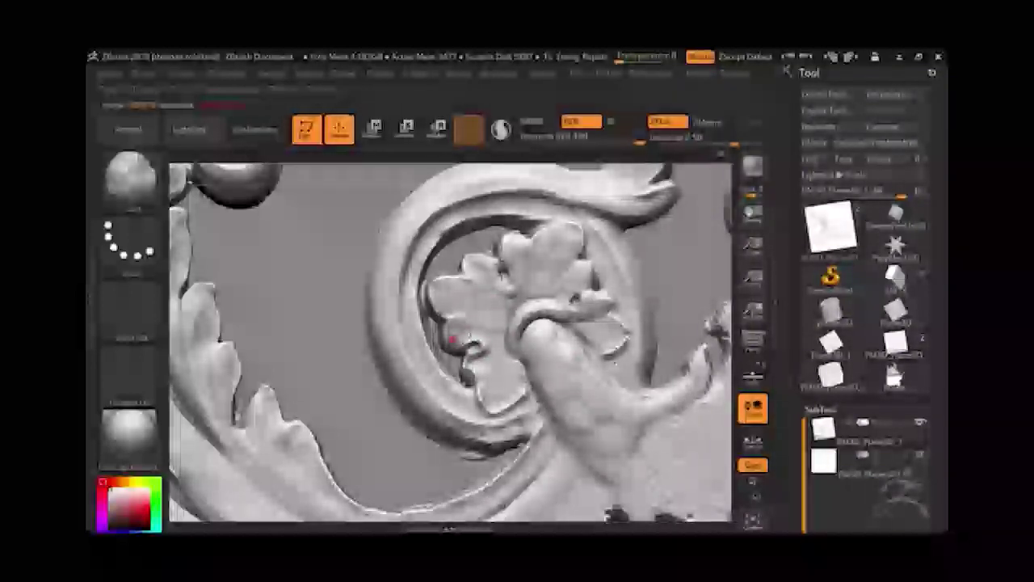
pyautogui.moveTo(453, 341); pyautogui.dragTo(460, 309)
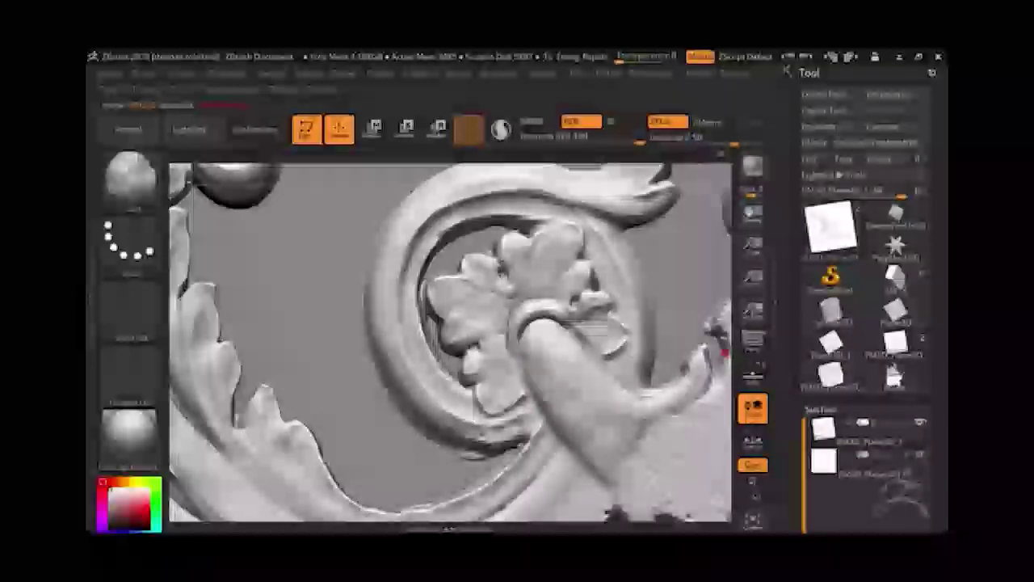
pyautogui.moveTo(716, 339)
pyautogui.keyDown('alt'); pyautogui.mouseDown()
pyautogui.moveTo(714, 283)
pyautogui.moveTo(450, 247)
pyautogui.mouseUp(); pyautogui.keyUp('alt')
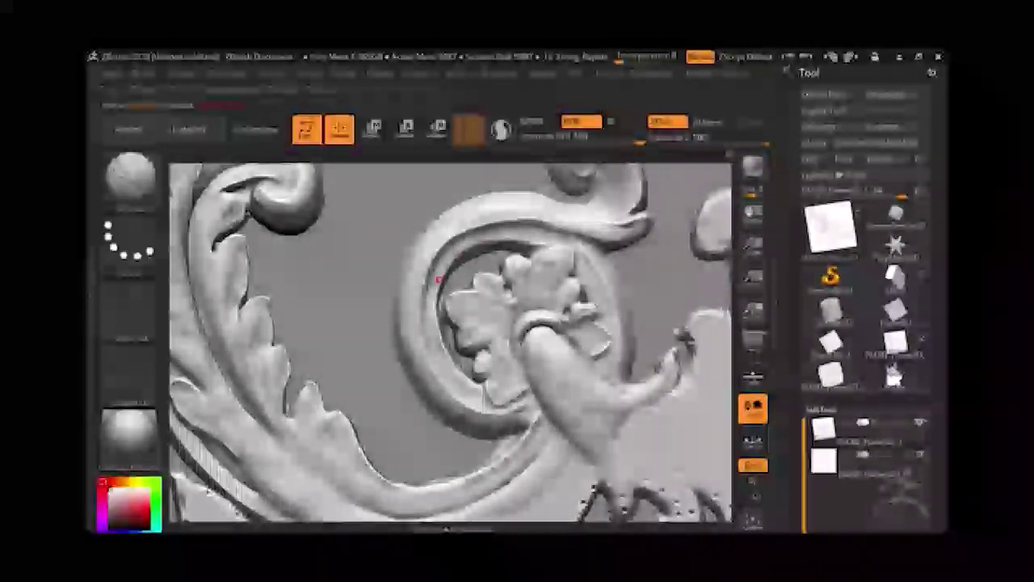
pyautogui.moveTo(461, 399)
pyautogui.mouseDown()
pyautogui.moveTo(468, 307)
pyautogui.moveTo(545, 296)
pyautogui.mouseUp()
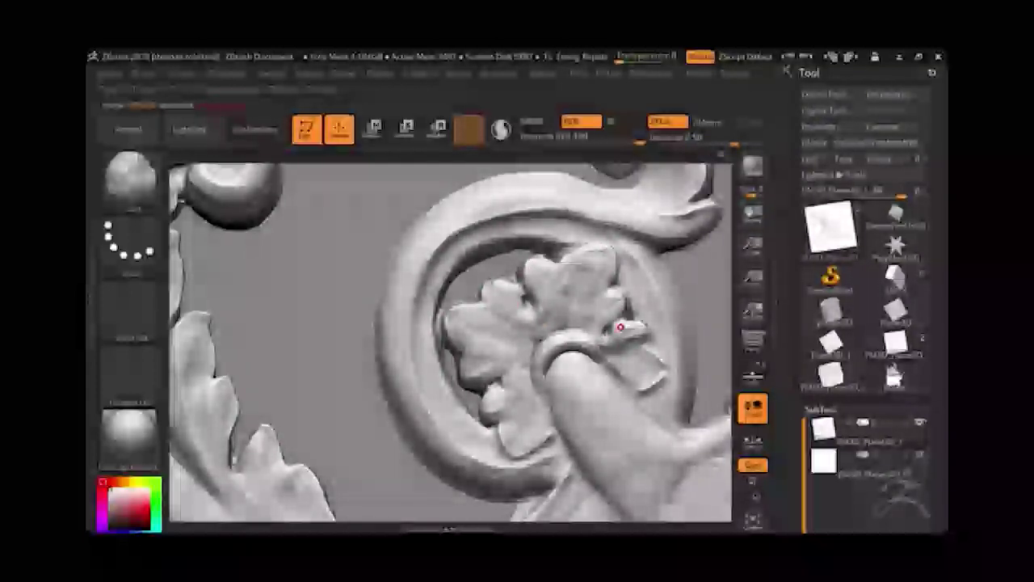
pyautogui.moveTo(645, 353)
pyautogui.mouseDown()
pyautogui.moveTo(623, 369)
pyautogui.moveTo(634, 356)
pyautogui.moveTo(627, 337)
pyautogui.moveTo(639, 370)
pyautogui.mouseUp()
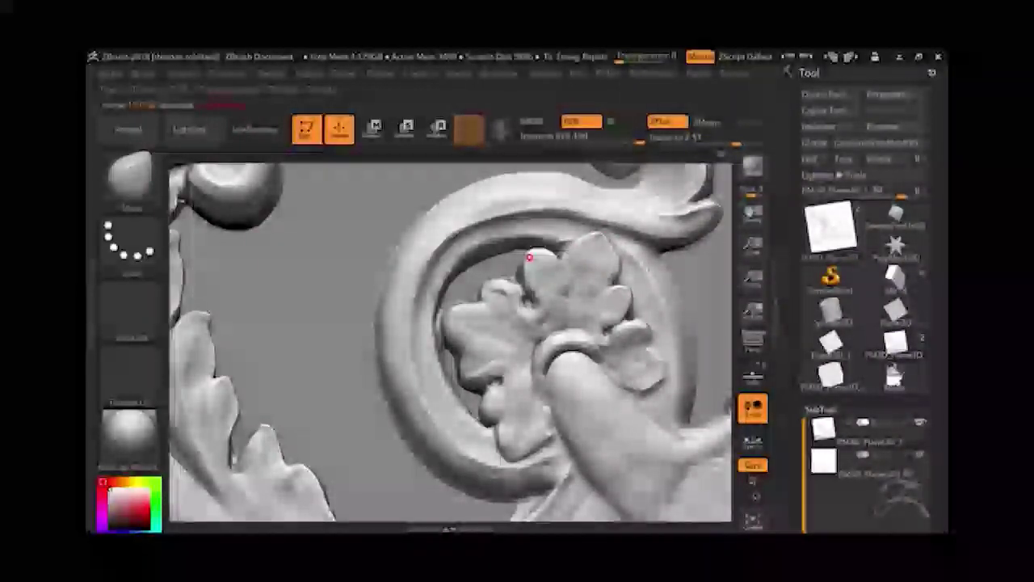
# Turn on Sculptris Pro (Ctrl+Shift+S) and sculpt detail onto the rosette's upper leaf.
pyautogui.moveTo(628, 294)
pyautogui.mouseDown(button='middle')
pyautogui.moveTo(632, 333)
pyautogui.moveTo(483, 280)
pyautogui.moveTo(486, 385)
pyautogui.mouseUp(button='middle')
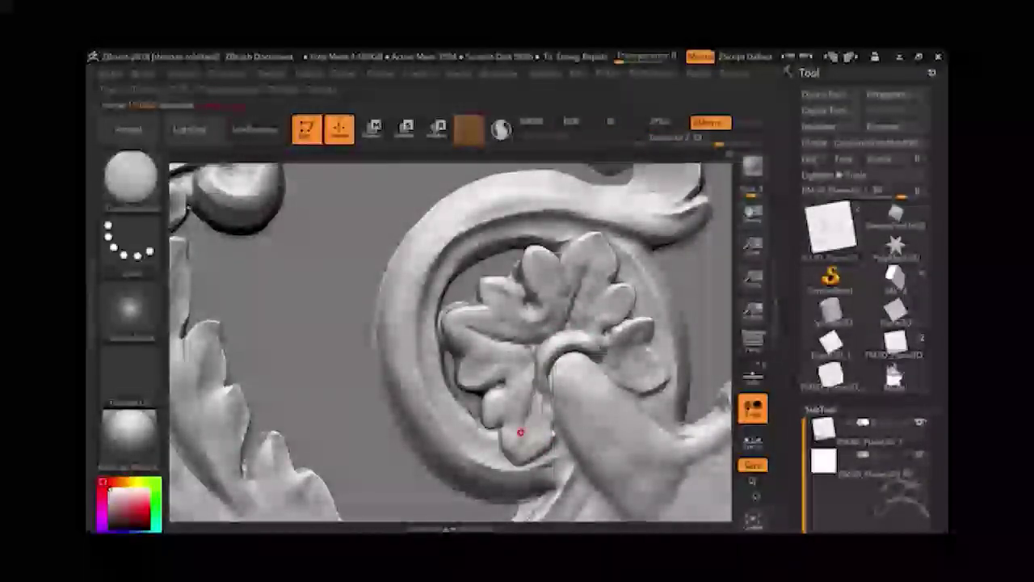
pyautogui.hotkey('ctrl', 'shift', 's')
pyautogui.moveTo(566, 307); pyautogui.dragTo(525, 257)
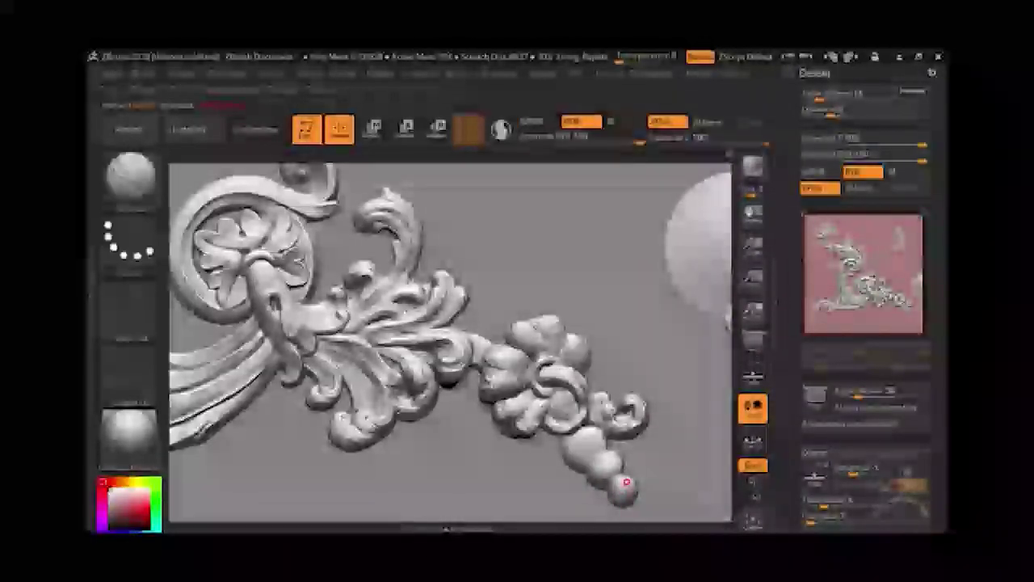
# Alternate sculpt and Shift-smooth strokes along the acanthus fronds beside the flower and berry cluster.
pyautogui.press('shift')
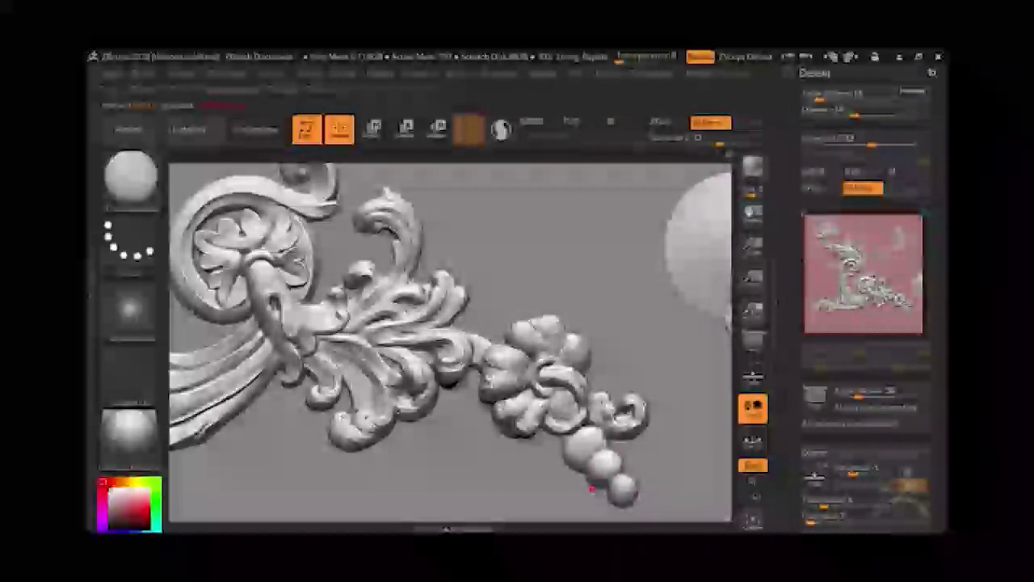
pyautogui.moveTo(623, 471); pyautogui.dragTo(631, 379, button='right')
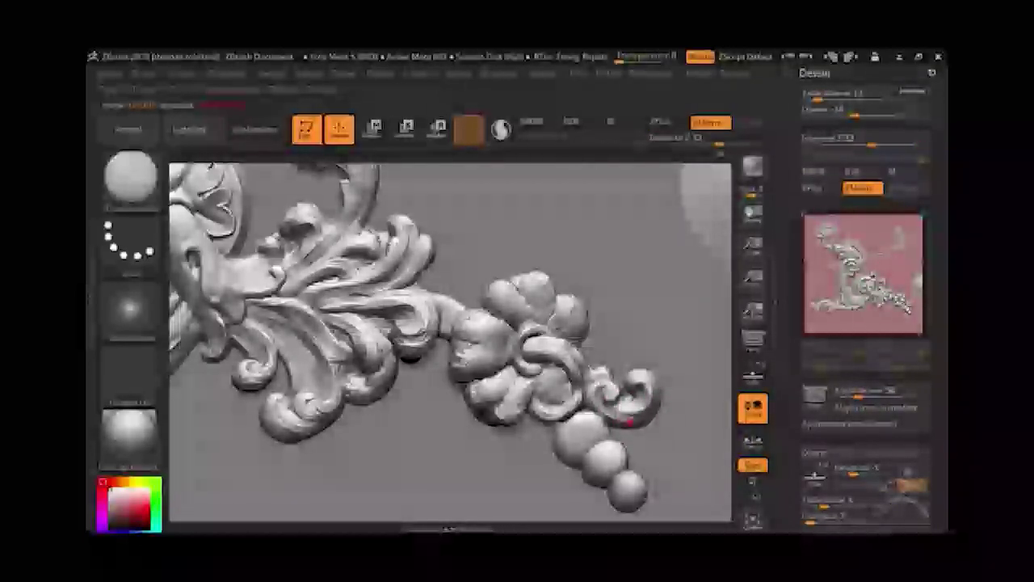
pyautogui.press('shift')
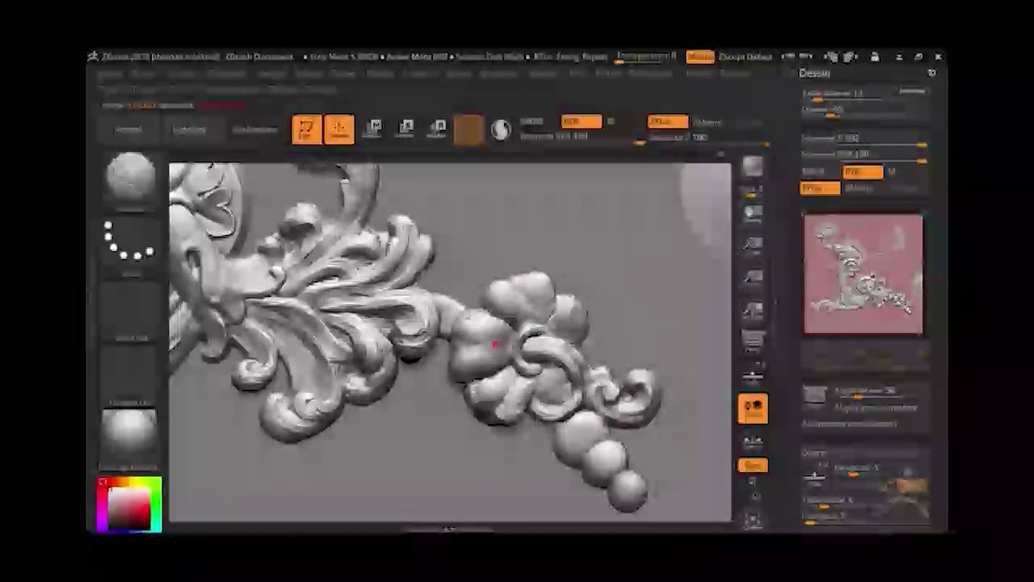
pyautogui.moveTo(576, 393); pyautogui.dragTo(327, 341, button='right')
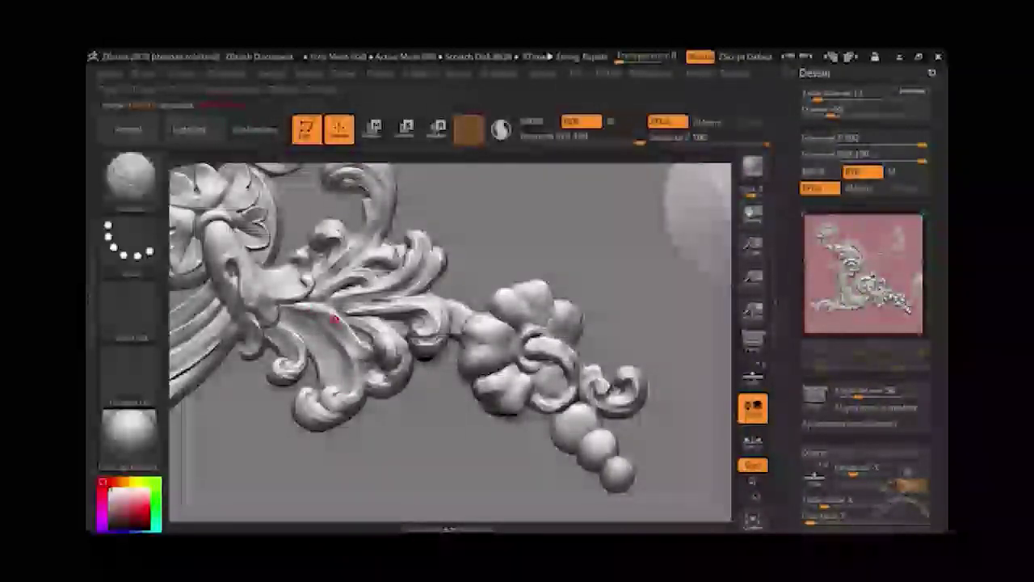
pyautogui.press('shift')
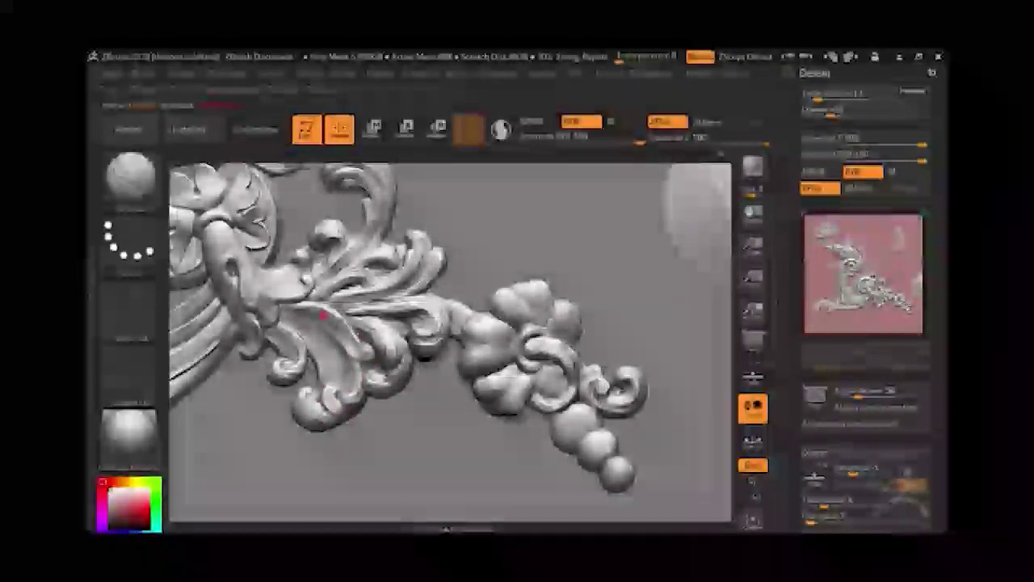
pyautogui.keyDown('shift'); pyautogui.moveTo(342, 414); pyautogui.dragTo(239, 281); pyautogui.keyUp('shift')
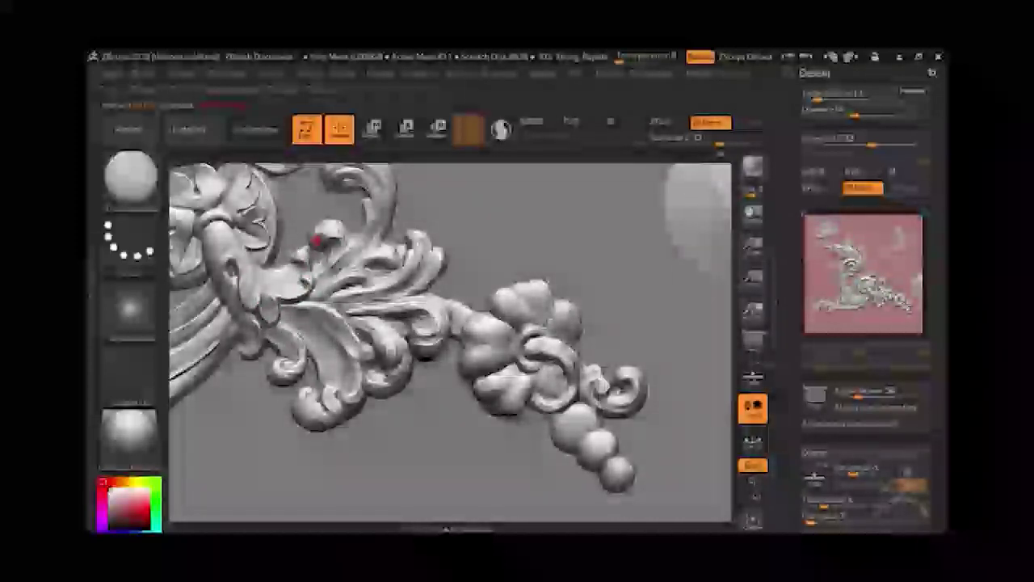
pyautogui.press('shift')
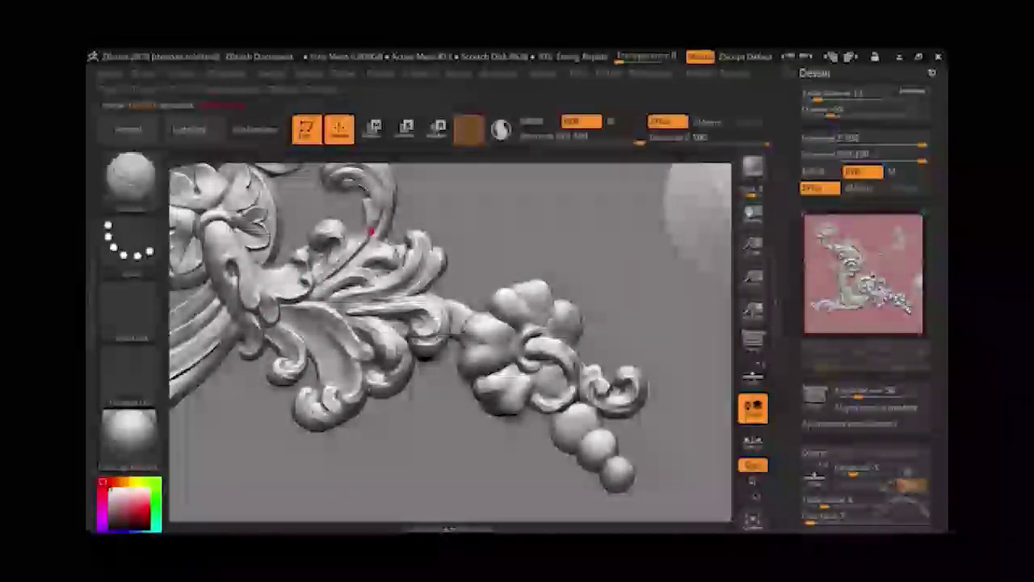
pyautogui.press('shift')
pyautogui.moveTo(367, 202); pyautogui.dragTo(317, 265, button='right')
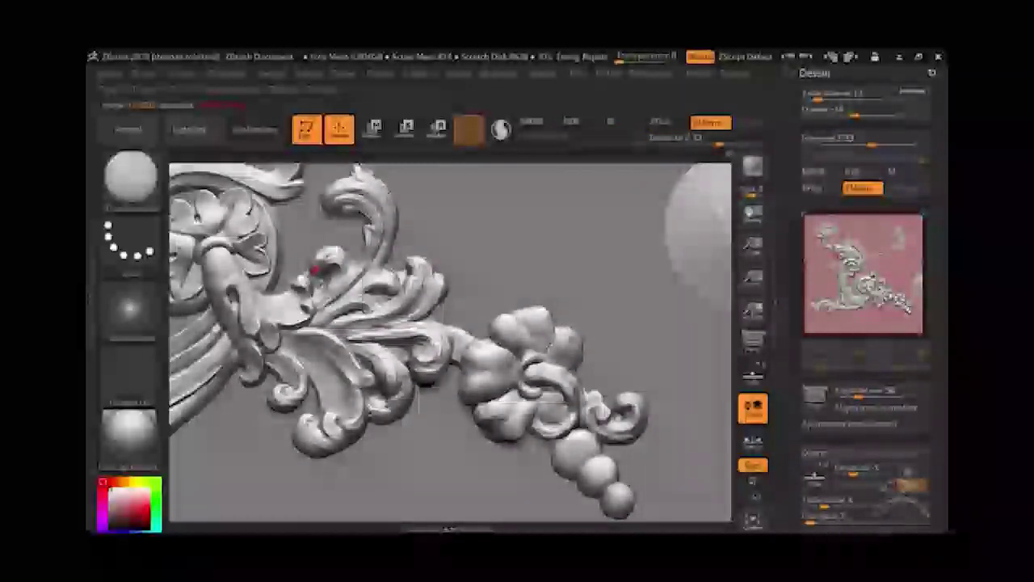
pyautogui.press('shift')
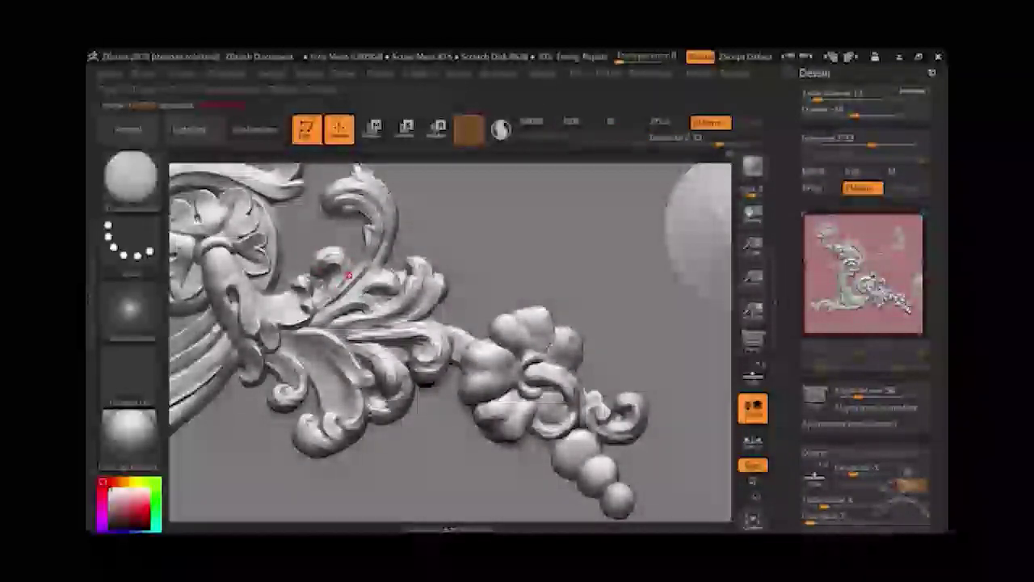
pyautogui.press('shift')
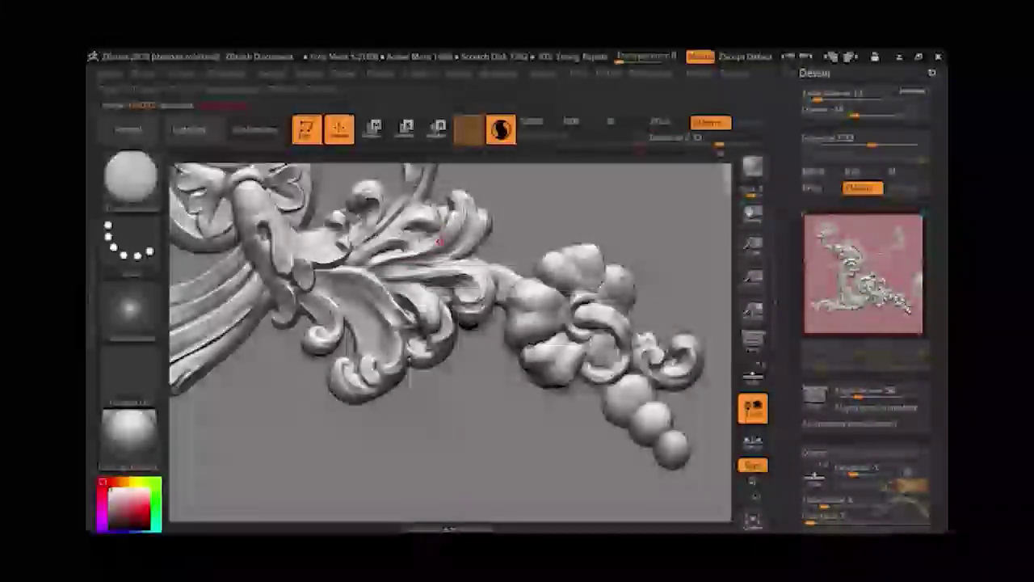
pyautogui.moveTo(440, 240); pyautogui.dragTo(458, 238)
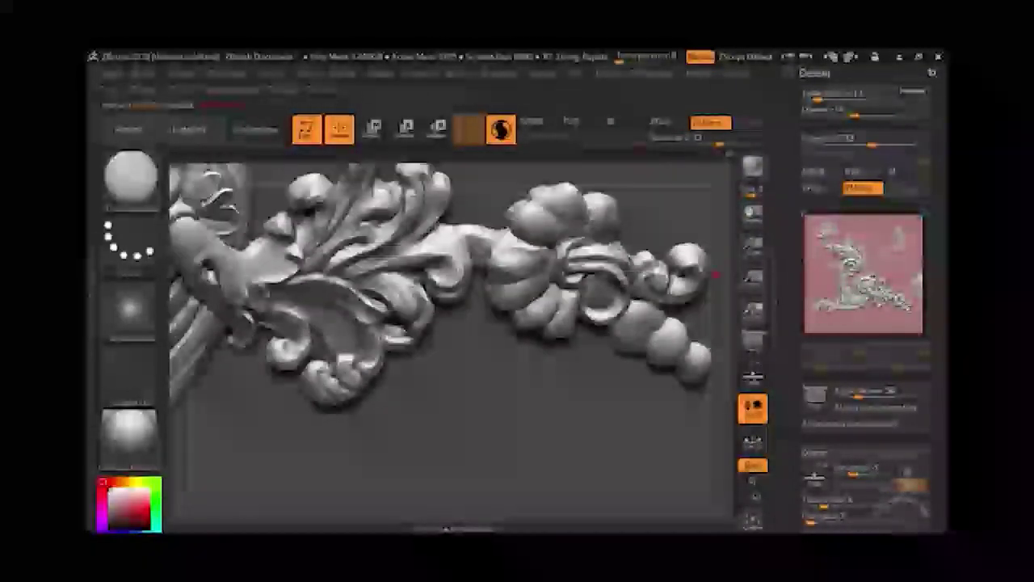
pyautogui.moveTo(715, 275); pyautogui.dragTo(535, 250)
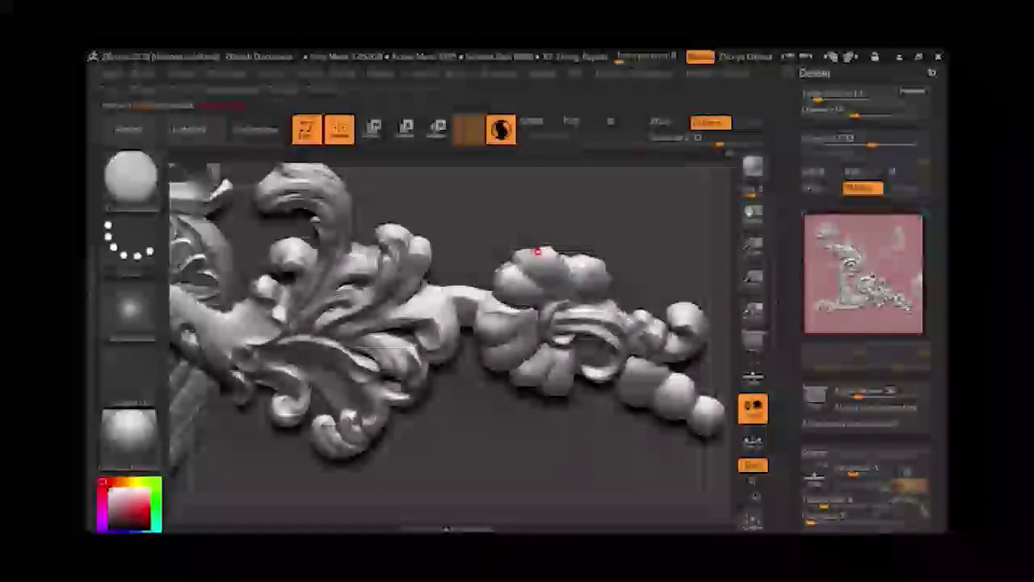
pyautogui.moveTo(607, 272); pyautogui.dragTo(771, 238)
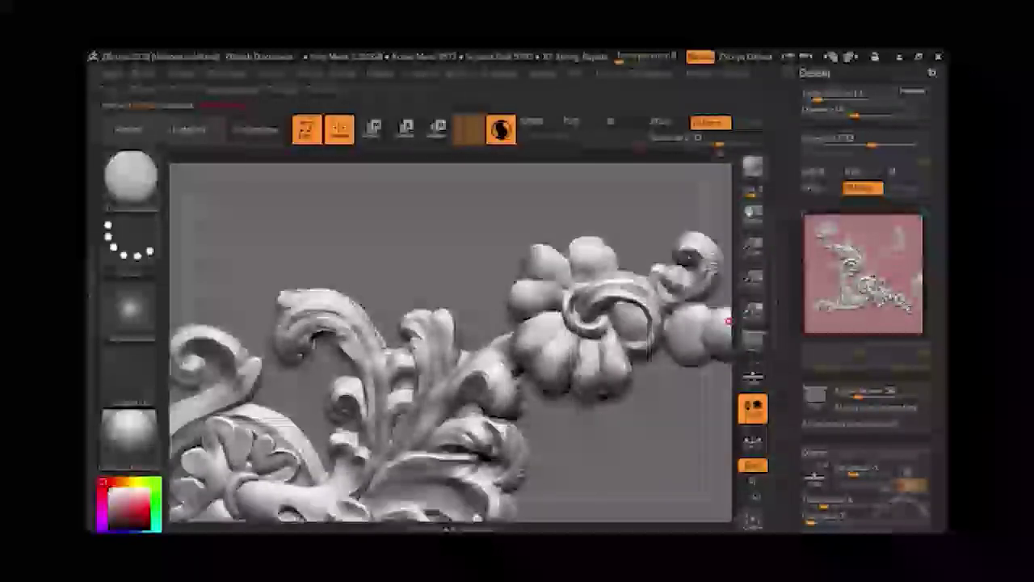
pyautogui.moveTo(420, 476); pyautogui.dragTo(397, 377)
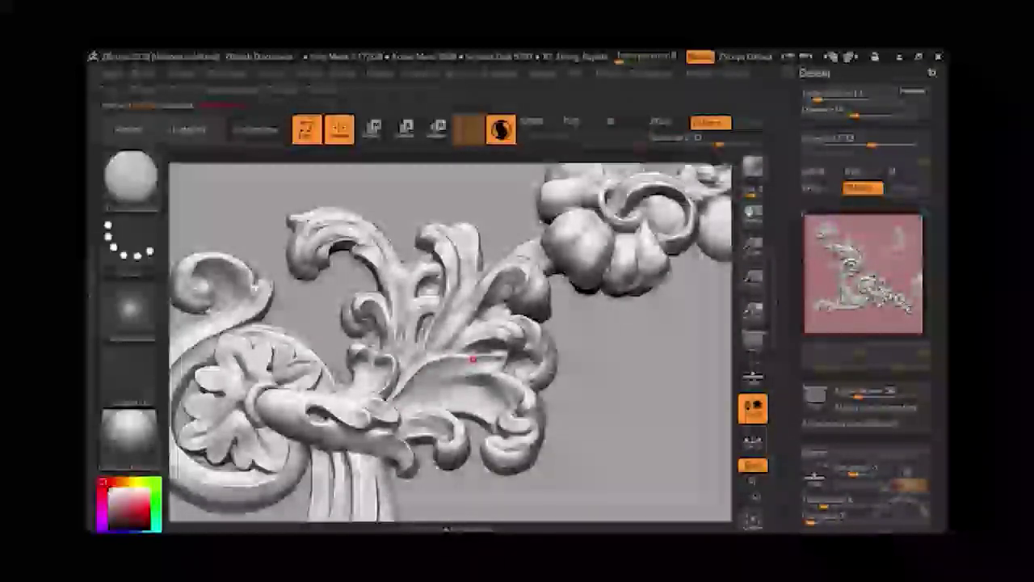
pyautogui.moveTo(472, 358); pyautogui.dragTo(455, 339)
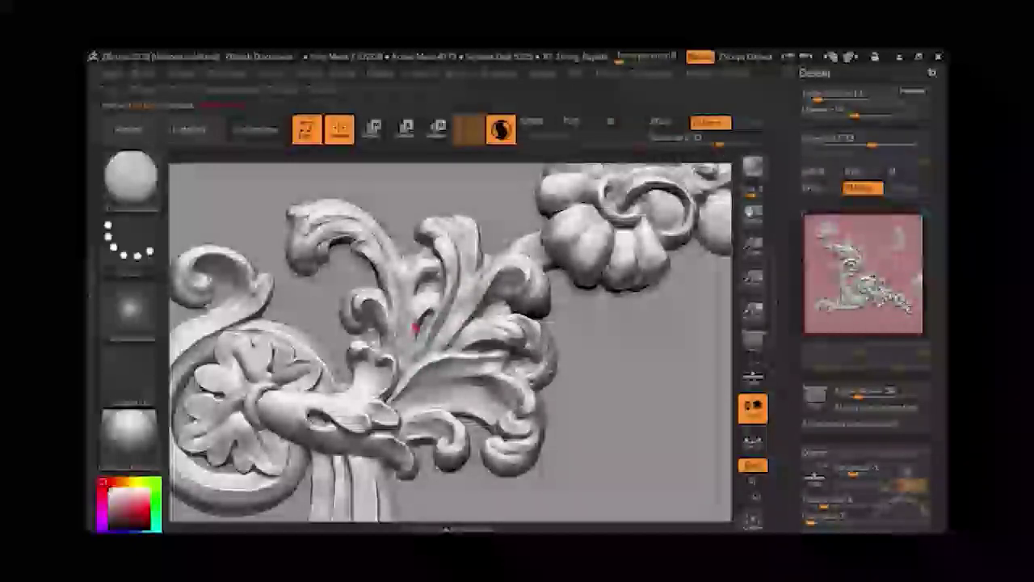
pyautogui.moveTo(403, 374); pyautogui.dragTo(417, 301)
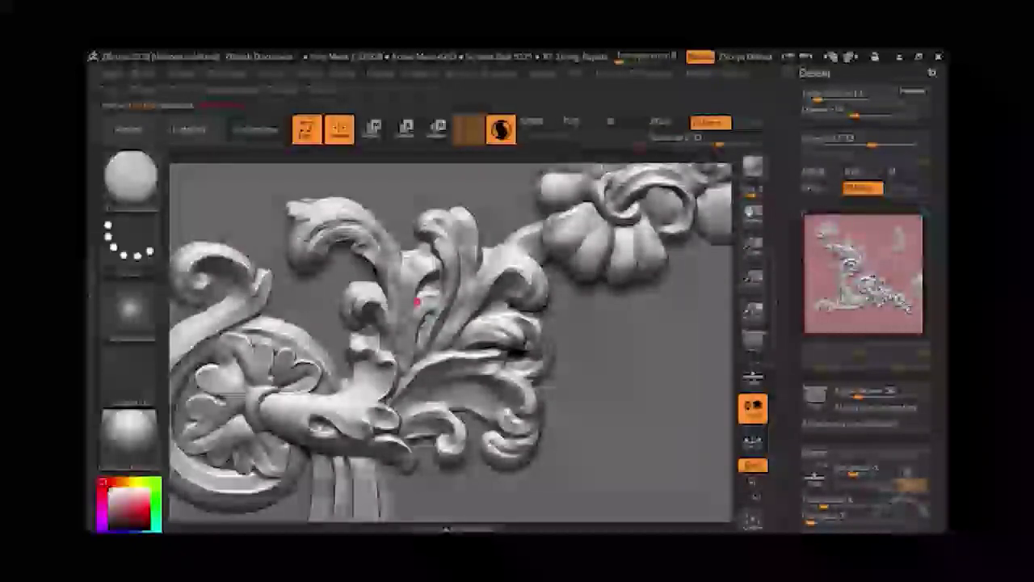
pyautogui.moveTo(396, 249)
pyautogui.mouseDown()
pyautogui.moveTo(539, 276)
pyautogui.moveTo(706, 277)
pyautogui.moveTo(722, 266)
pyautogui.moveTo(395, 347)
pyautogui.moveTo(719, 341)
pyautogui.moveTo(697, 444)
pyautogui.moveTo(687, 415)
pyautogui.moveTo(719, 365)
pyautogui.moveTo(506, 354)
pyautogui.mouseUp()
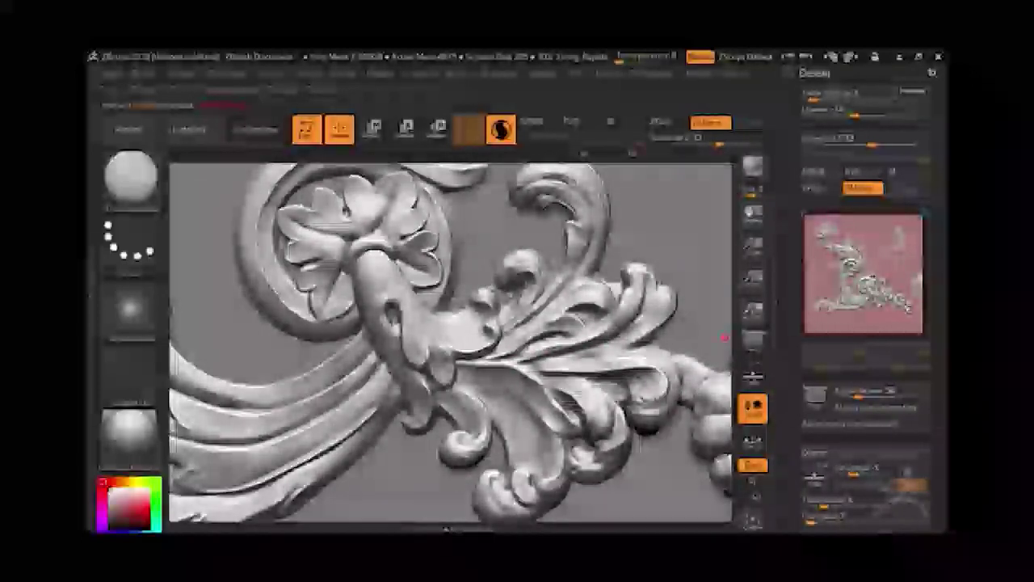
pyautogui.moveTo(662, 374)
pyautogui.mouseDown()
pyautogui.moveTo(659, 295)
pyautogui.moveTo(568, 238)
pyautogui.mouseUp()
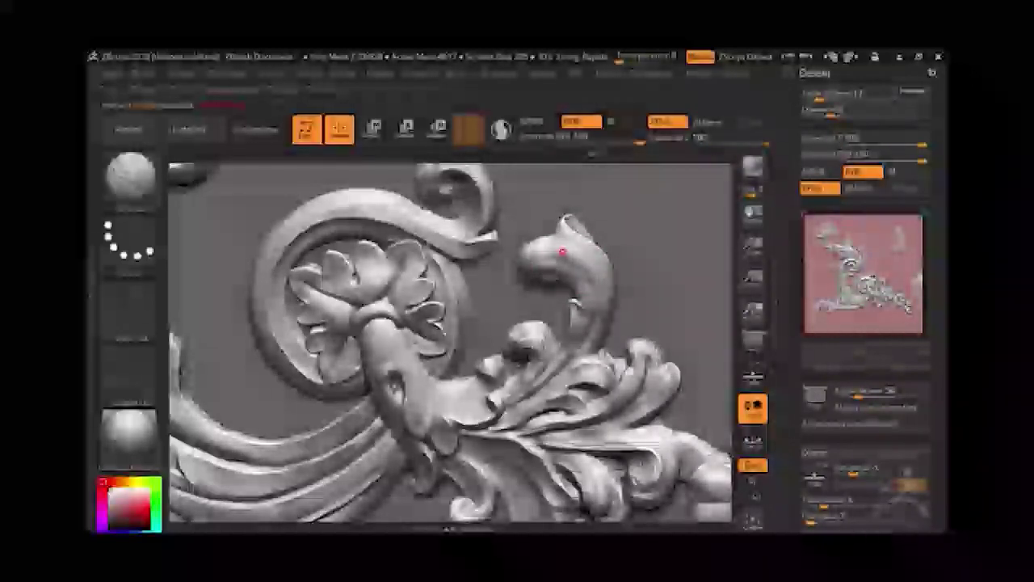
pyautogui.moveTo(518, 344)
pyautogui.mouseDown()
pyautogui.moveTo(519, 404)
pyautogui.moveTo(668, 415)
pyautogui.moveTo(715, 350)
pyautogui.moveTo(597, 350)
pyautogui.mouseUp()
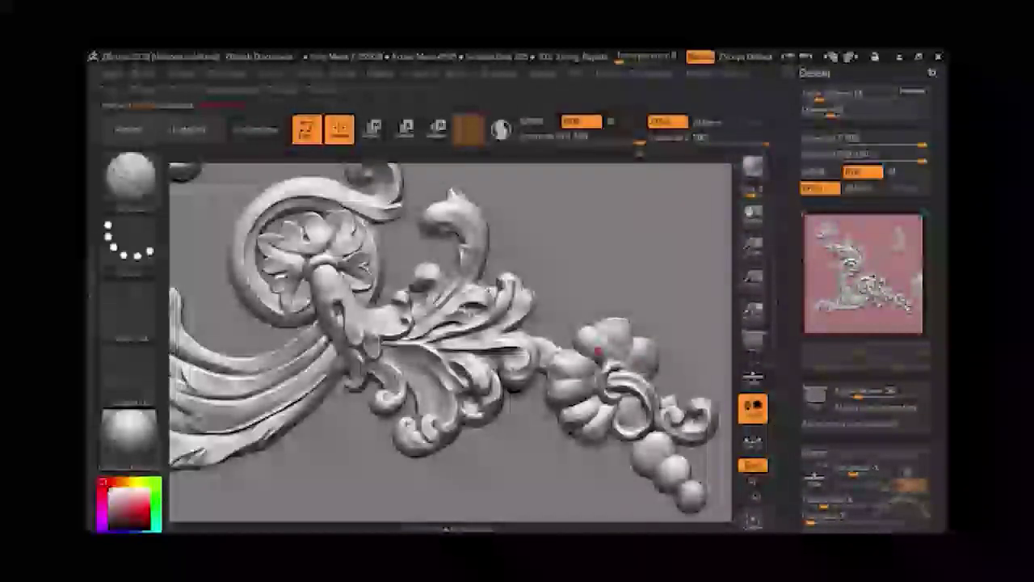
pyautogui.moveTo(564, 420)
pyautogui.mouseDown()
pyautogui.moveTo(737, 427)
pyautogui.moveTo(704, 434)
pyautogui.moveTo(314, 318)
pyautogui.mouseUp()
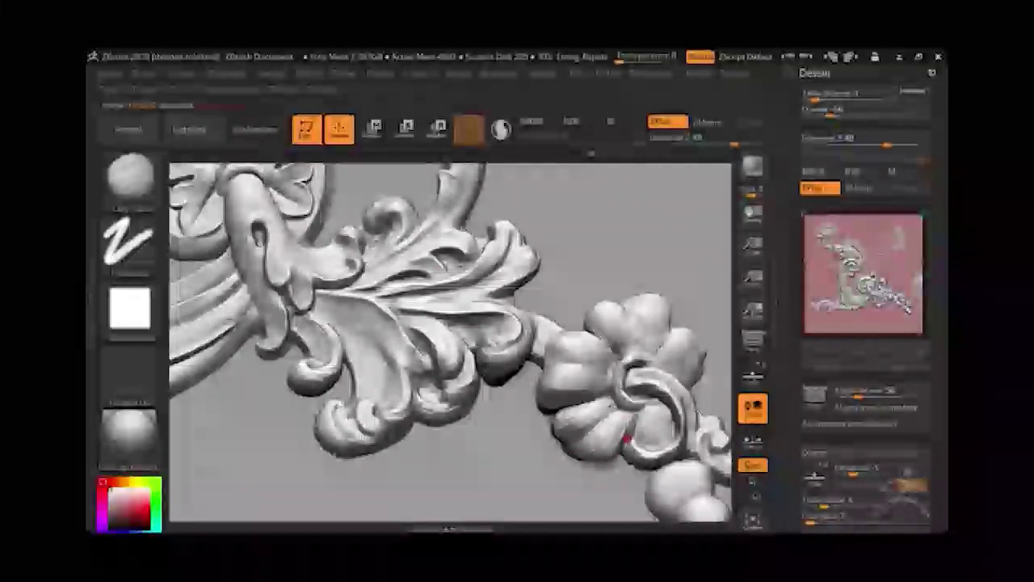
pyautogui.moveTo(612, 401)
pyautogui.mouseDown(button='right')
pyautogui.moveTo(644, 341)
pyautogui.moveTo(623, 299)
pyautogui.mouseUp(button='right')
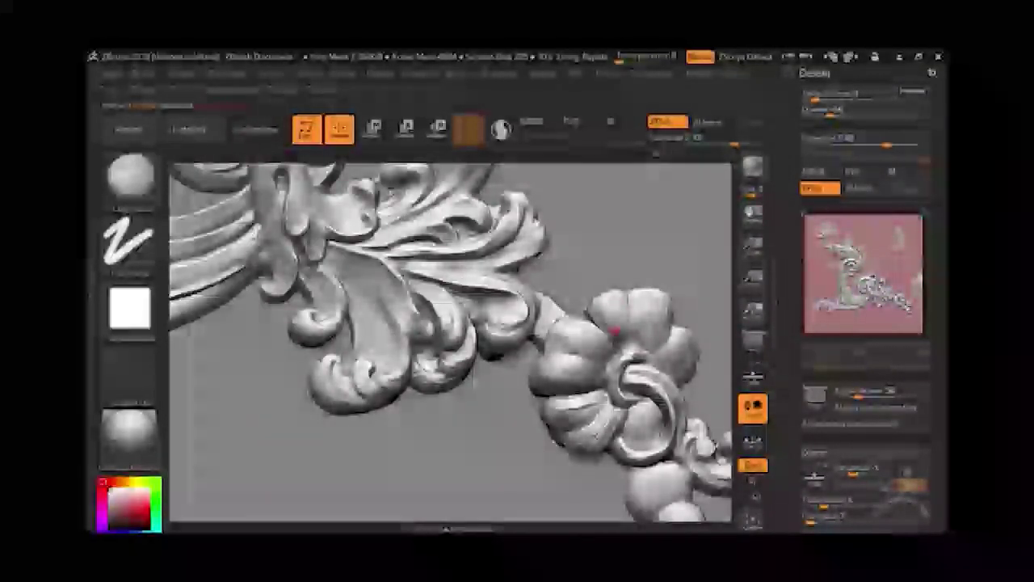
pyautogui.moveTo(727, 363)
pyautogui.mouseDown(button='right')
pyautogui.moveTo(699, 368)
pyautogui.moveTo(643, 311)
pyautogui.mouseUp(button='right')
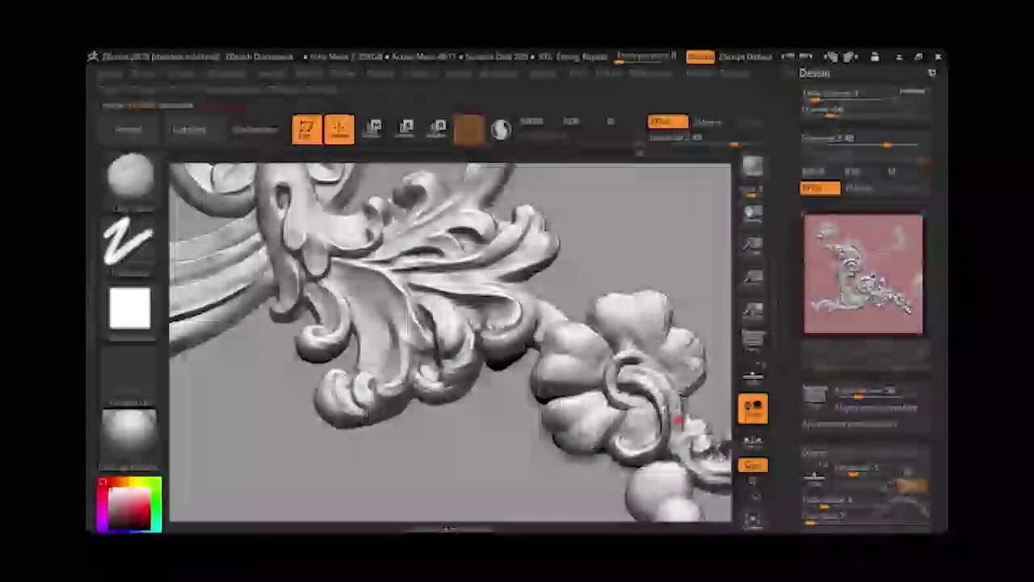
pyautogui.moveTo(684, 422)
pyautogui.mouseDown(button='right')
pyautogui.moveTo(712, 403)
pyautogui.moveTo(345, 326)
pyautogui.mouseUp(button='right')
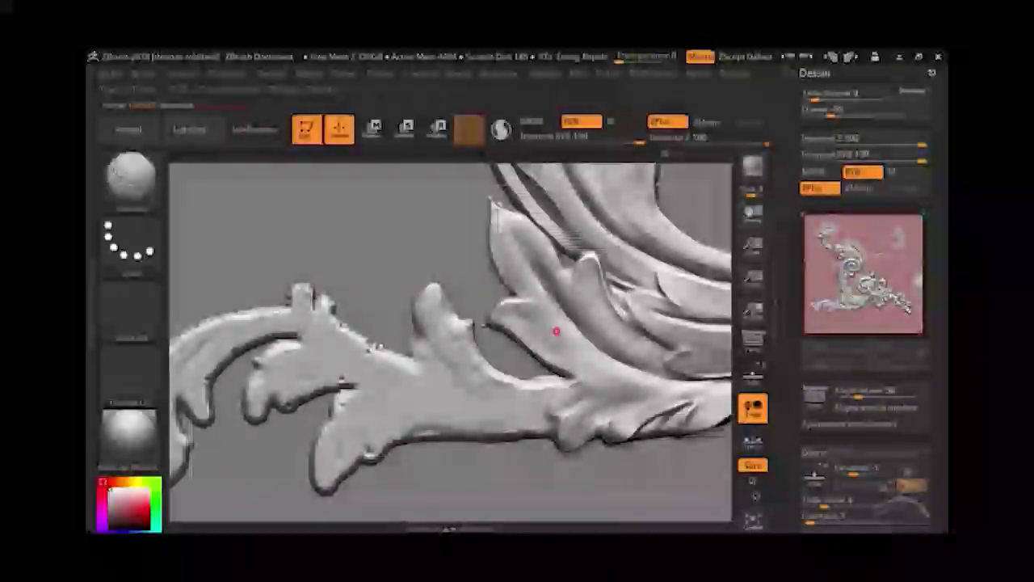
# Paint a small curl on the far leaf tip of the stem, then frame the ornament with F.
pyautogui.moveTo(556, 331)
pyautogui.mouseDown()
pyautogui.moveTo(693, 402)
pyautogui.moveTo(368, 349)
pyautogui.mouseUp()
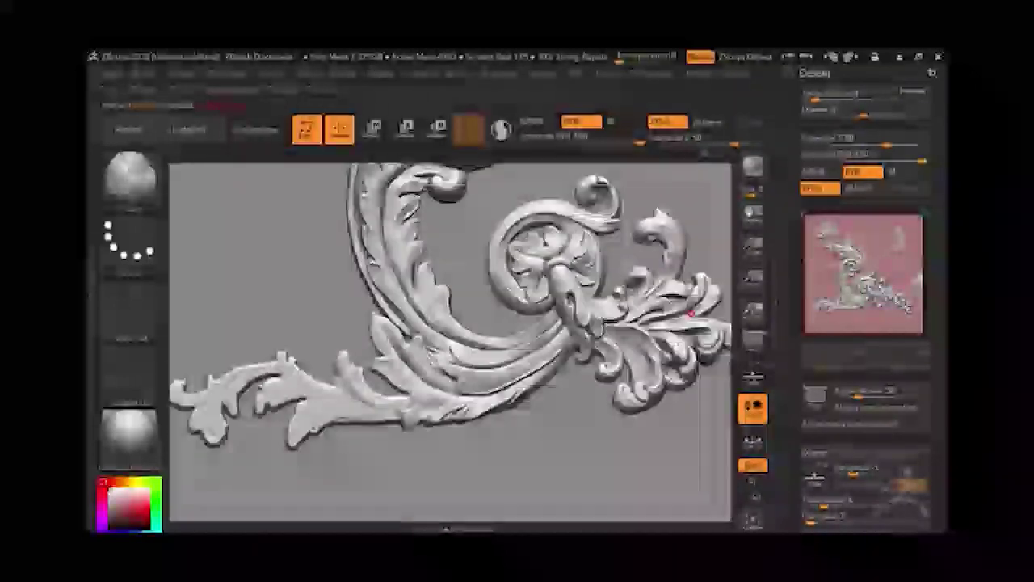
pyautogui.moveTo(349, 369)
pyautogui.mouseDown(button='right')
pyautogui.moveTo(689, 444)
pyautogui.moveTo(362, 377)
pyautogui.mouseUp(button='right')
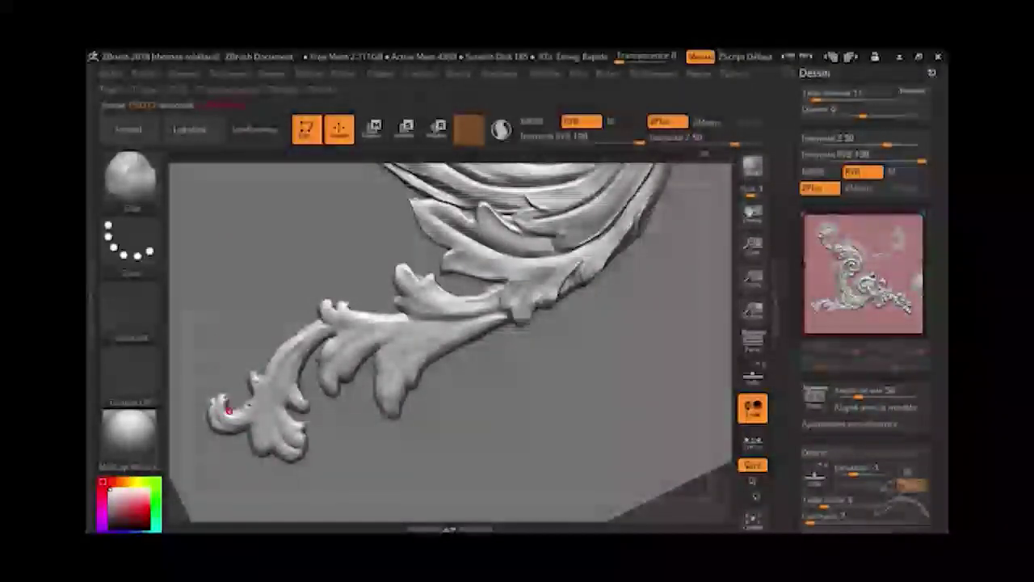
pyautogui.moveTo(256, 383); pyautogui.dragTo(289, 342)
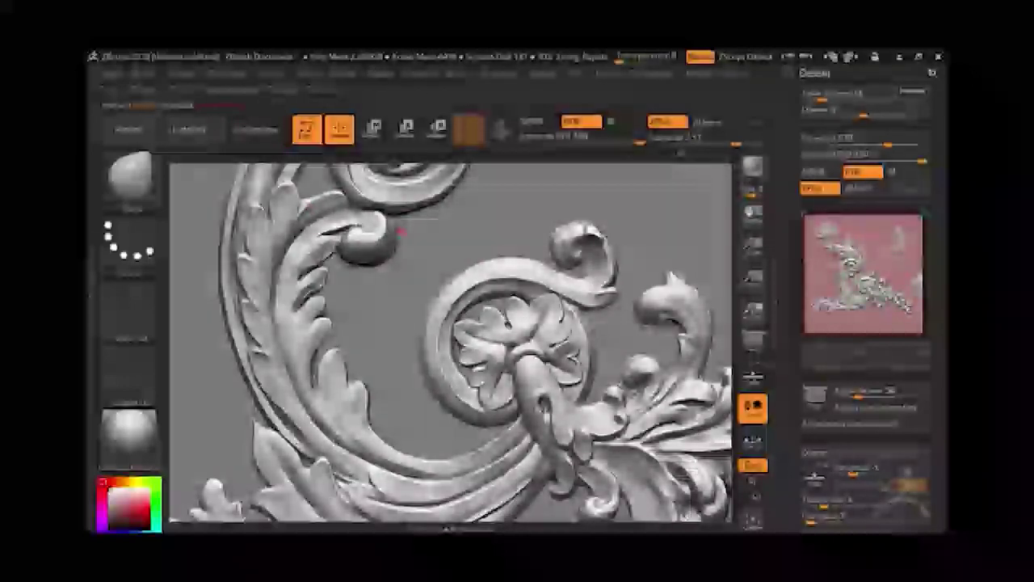
pyautogui.press('f')
pyautogui.moveTo(666, 381)
pyautogui.mouseDown()
pyautogui.moveTo(647, 303)
pyautogui.moveTo(694, 445)
pyautogui.mouseUp()
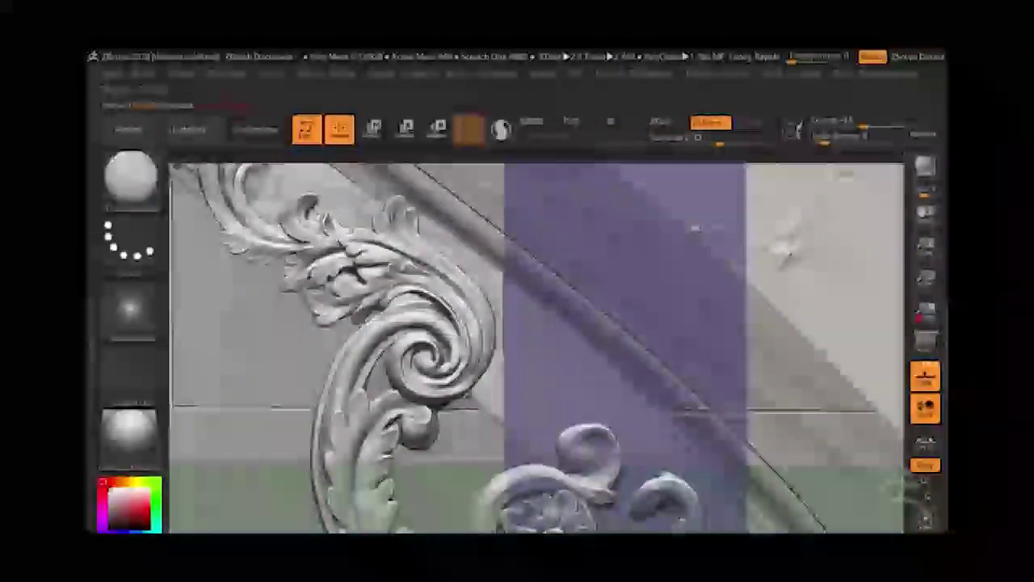
# Orbit close to the arch ornament and switch to a new brush via the B, M, V hotkeys.
pyautogui.moveTo(694, 228); pyautogui.dragTo(271, 229)
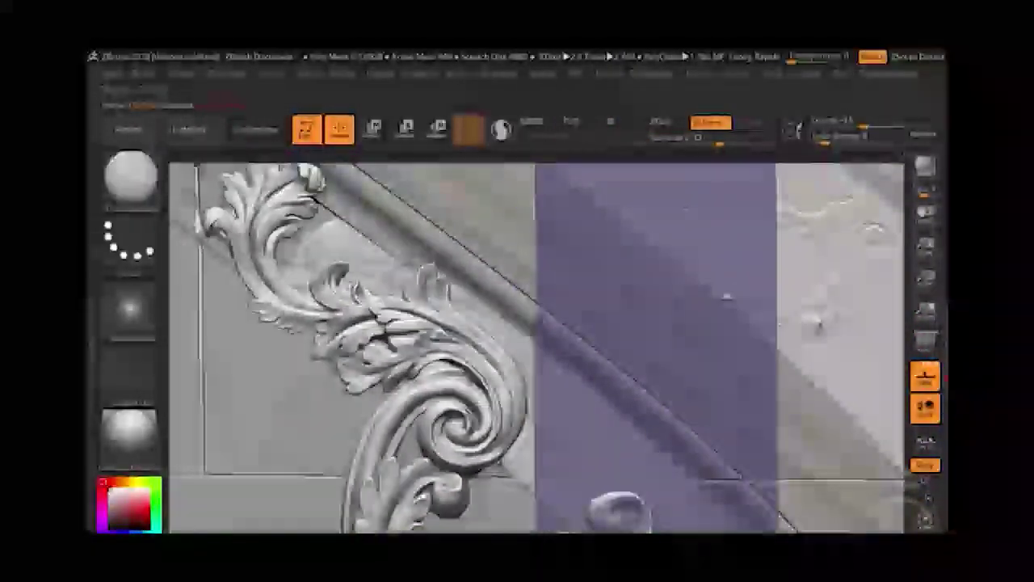
pyautogui.press('b')
pyautogui.press('m')
pyautogui.press('v')
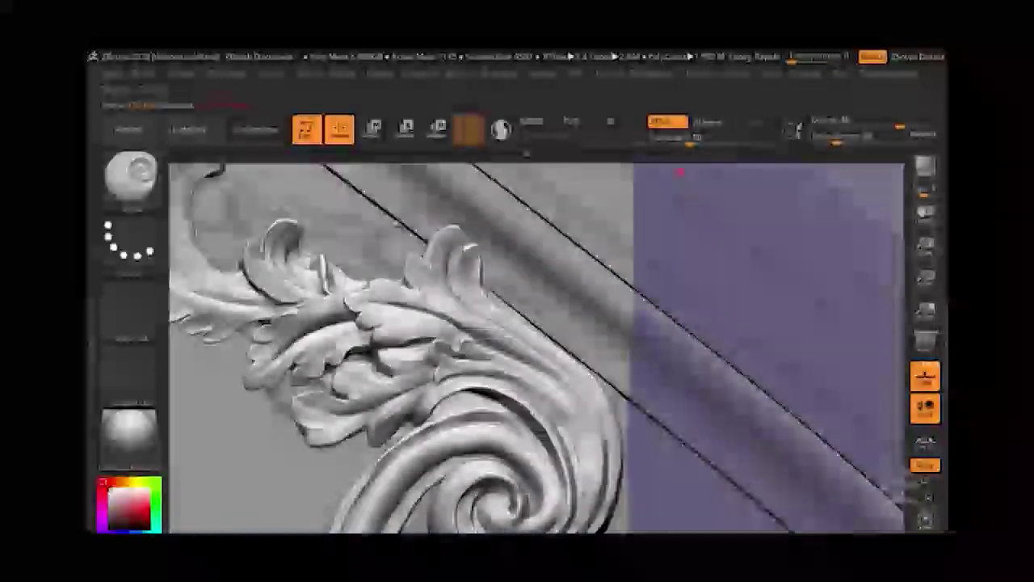
pyautogui.moveTo(685, 166)
pyautogui.mouseDown()
pyautogui.moveTo(832, 359)
pyautogui.moveTo(405, 307)
pyautogui.mouseUp()
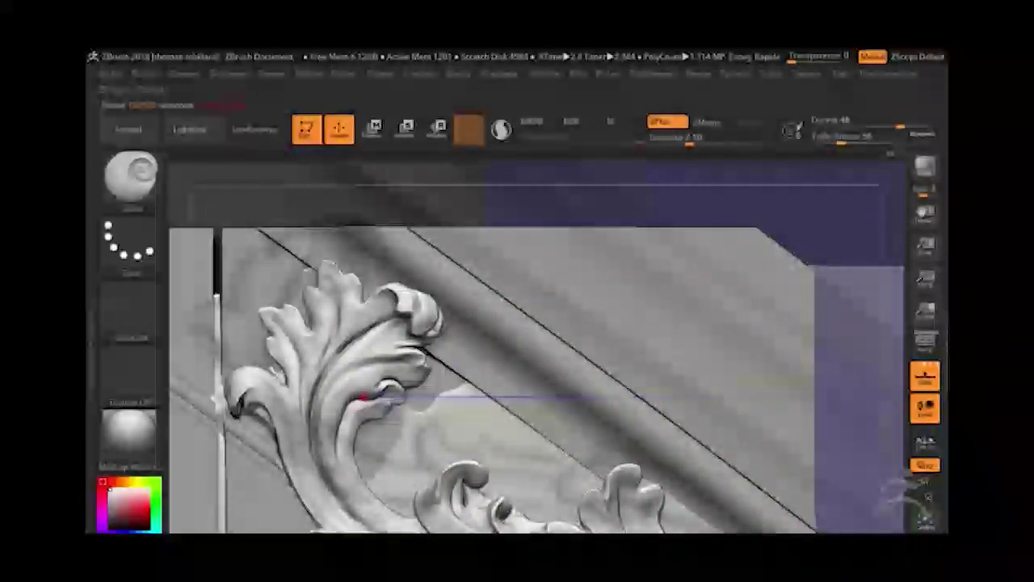
# Return to the standard brush and sculpt a small rounded knob near the flower by the scroll.
pyautogui.moveTo(238, 397); pyautogui.dragTo(514, 479)
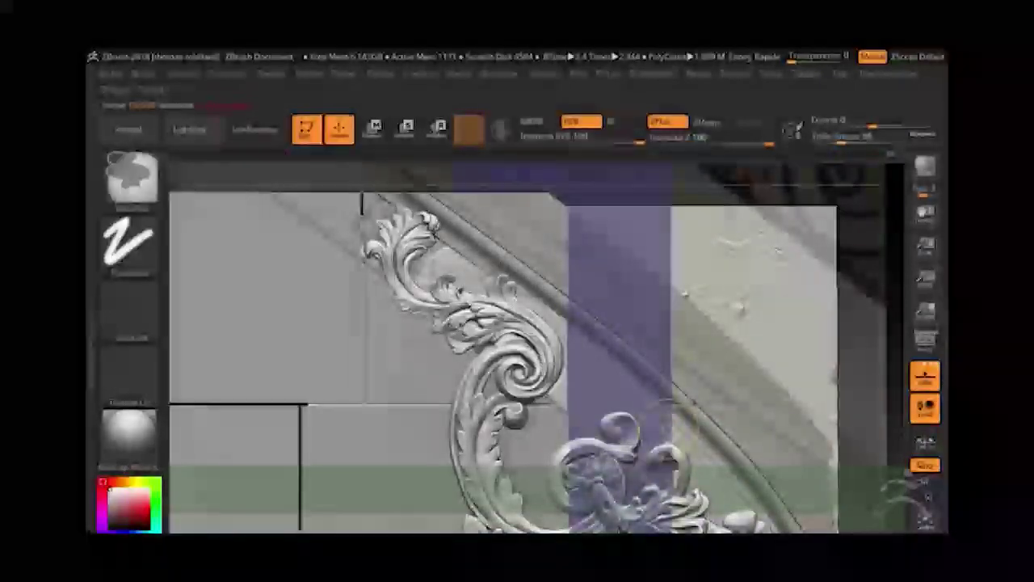
pyautogui.moveTo(664, 452); pyautogui.dragTo(664, 459)
pyautogui.press('shift')
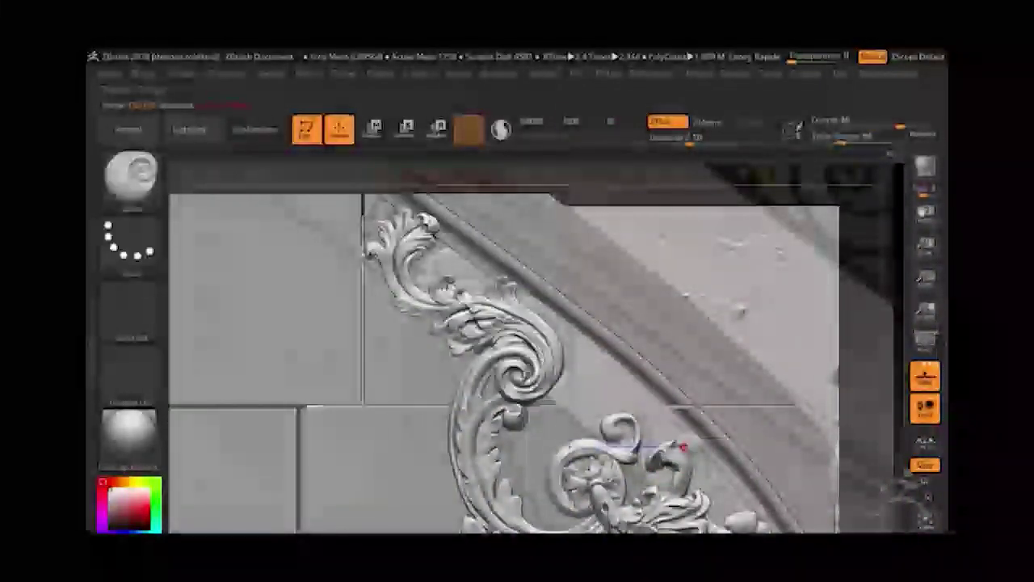
pyautogui.moveTo(683, 447); pyautogui.dragTo(700, 496)
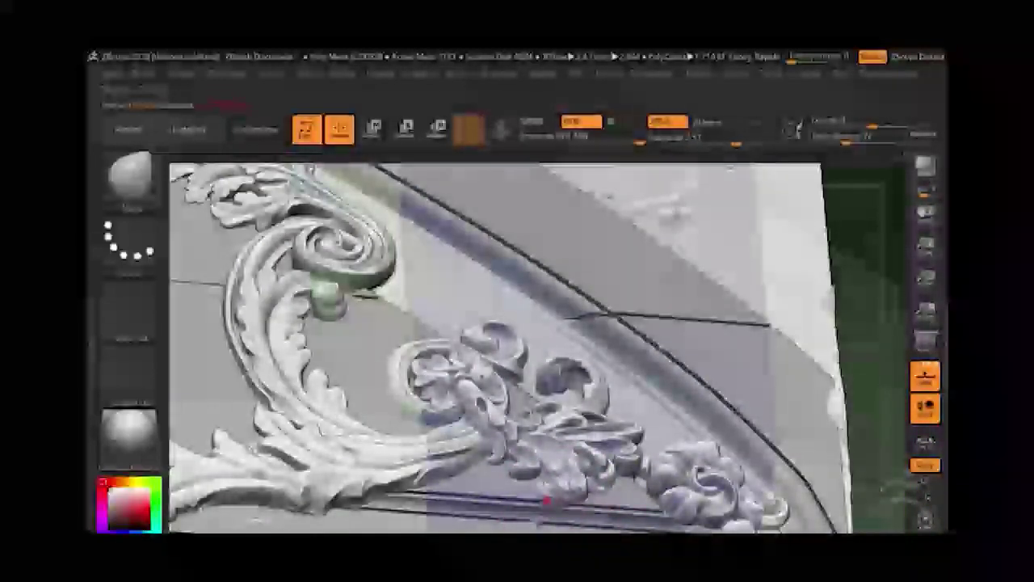
# From a frontal view, sculpt a stroke beside the curled leaf near the rosette.
pyautogui.moveTo(535, 483); pyautogui.dragTo(578, 519)
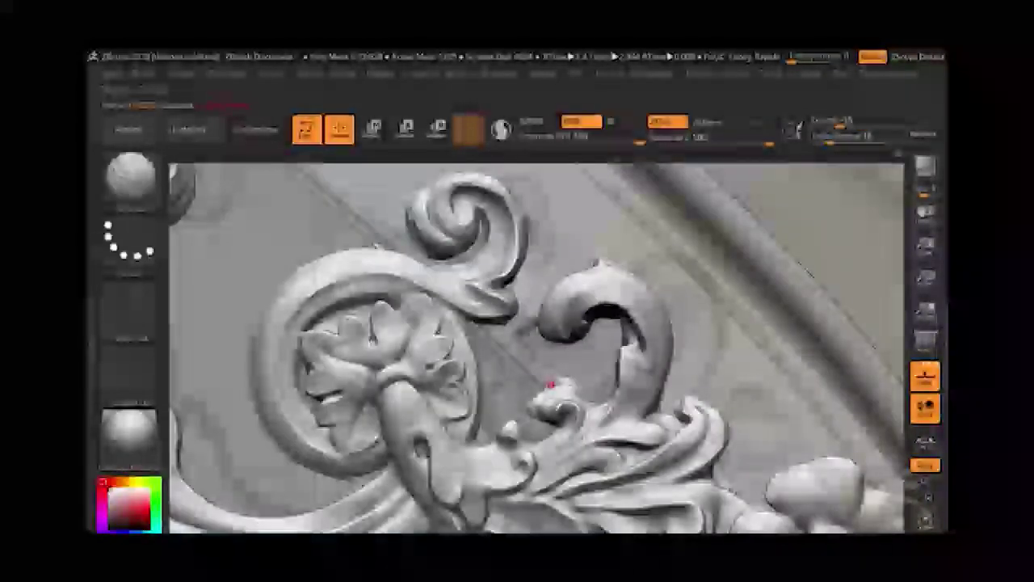
pyautogui.moveTo(638, 366); pyautogui.dragTo(634, 319)
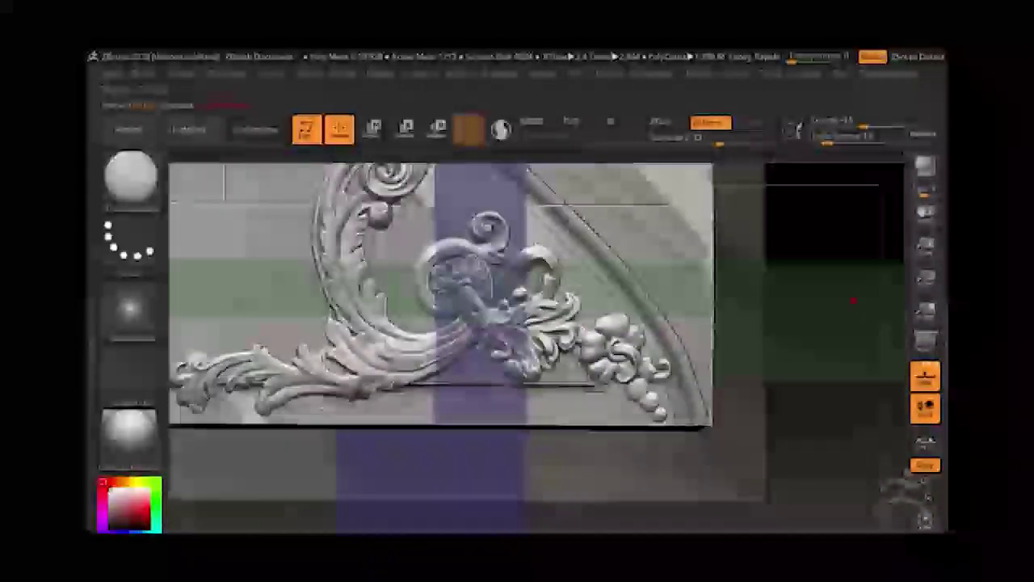
pyautogui.moveTo(859, 295)
pyautogui.mouseDown()
pyautogui.moveTo(861, 237)
pyautogui.moveTo(635, 346)
pyautogui.mouseUp()
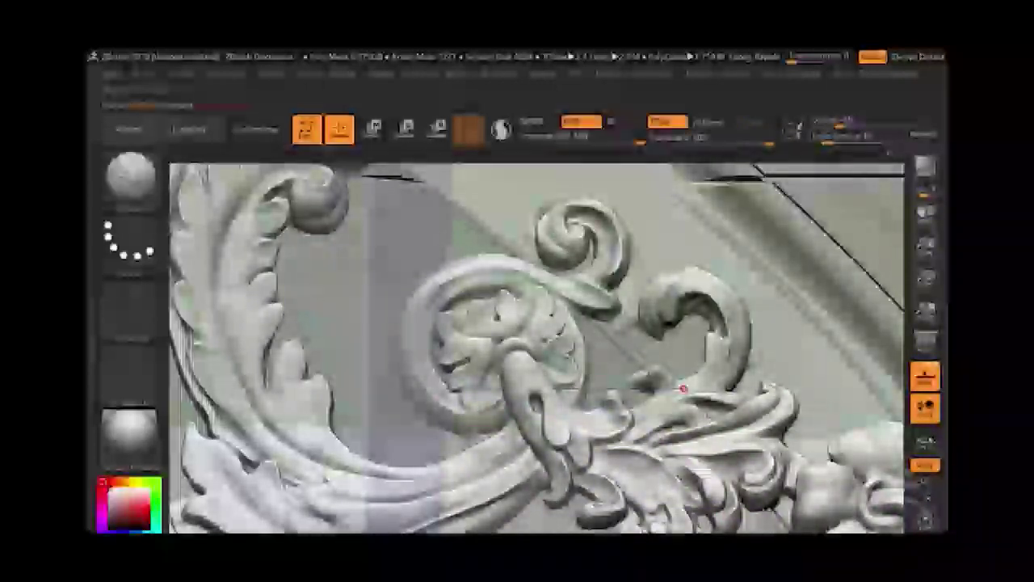
# Pick a different brush and alpha with the B, S, T hotkeys.
pyautogui.moveTo(683, 386); pyautogui.dragTo(794, 182)
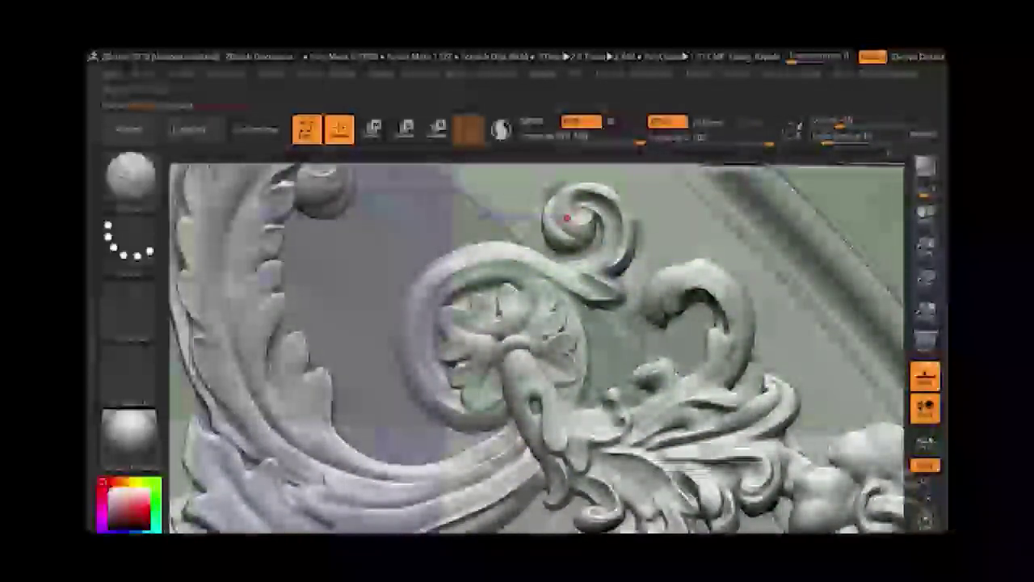
pyautogui.moveTo(559, 240); pyautogui.dragTo(453, 494)
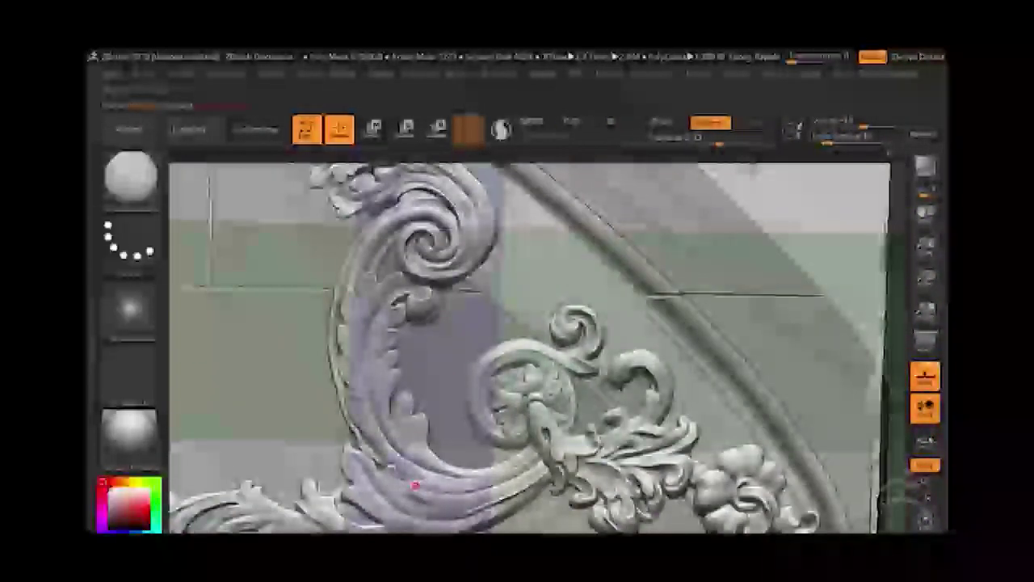
pyautogui.press('b')
pyautogui.press('s')
pyautogui.press('t')
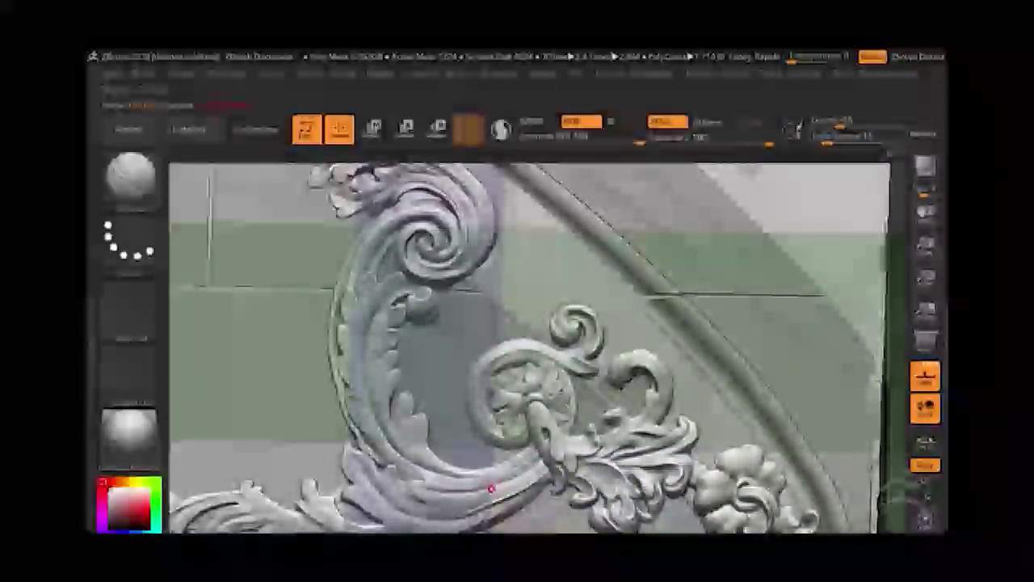
# Shift-smooth the lower scroll edge and its lower and upper leaves, then orbit to check.
pyautogui.press('shift')
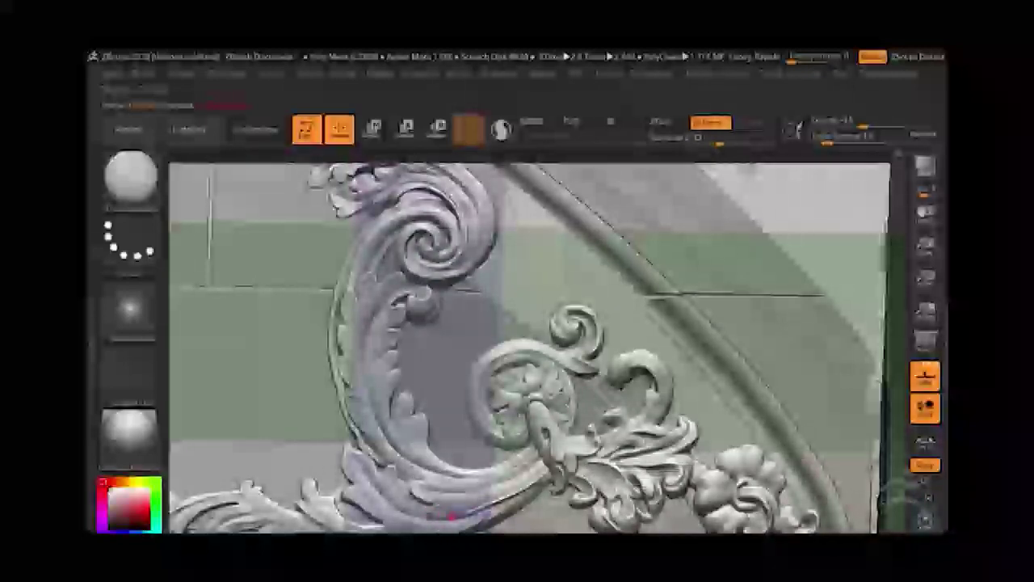
pyautogui.moveTo(439, 501)
pyautogui.mouseDown()
pyautogui.moveTo(358, 445)
pyautogui.moveTo(386, 426)
pyautogui.mouseUp()
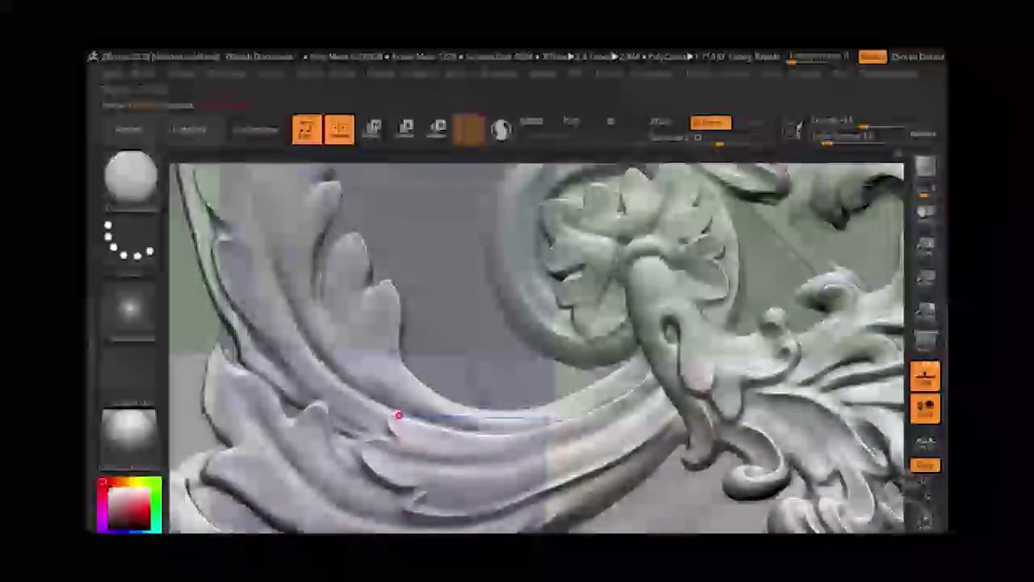
pyautogui.keyDown('shift'); pyautogui.moveTo(407, 507); pyautogui.dragTo(434, 524); pyautogui.keyUp('shift')
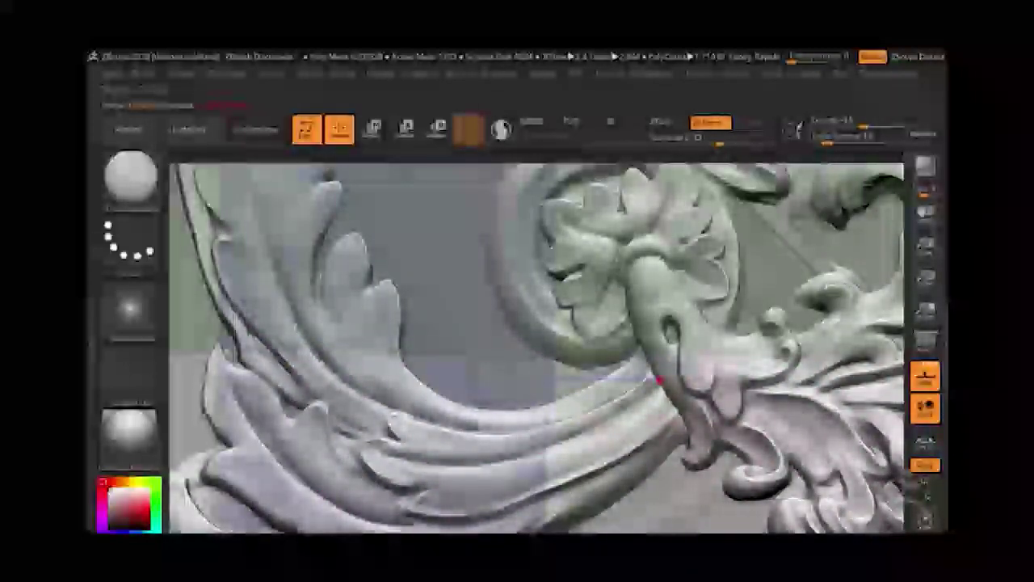
pyautogui.keyDown('shift'); pyautogui.moveTo(282, 373); pyautogui.dragTo(218, 369); pyautogui.keyUp('shift')
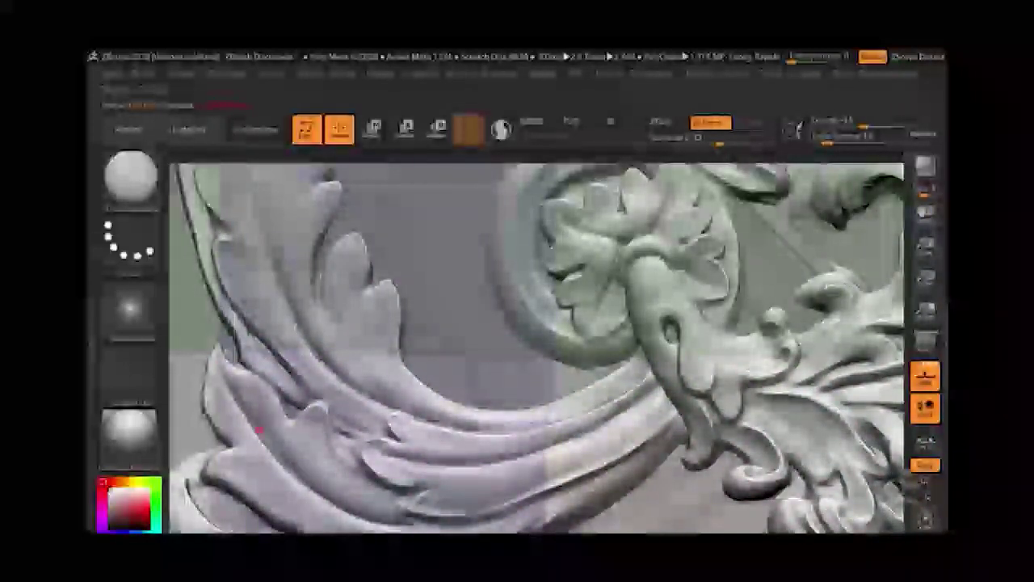
pyautogui.moveTo(259, 430)
pyautogui.keyDown('shift'); pyautogui.mouseDown()
pyautogui.moveTo(237, 244)
pyautogui.moveTo(214, 254)
pyautogui.mouseUp(); pyautogui.keyUp('shift')
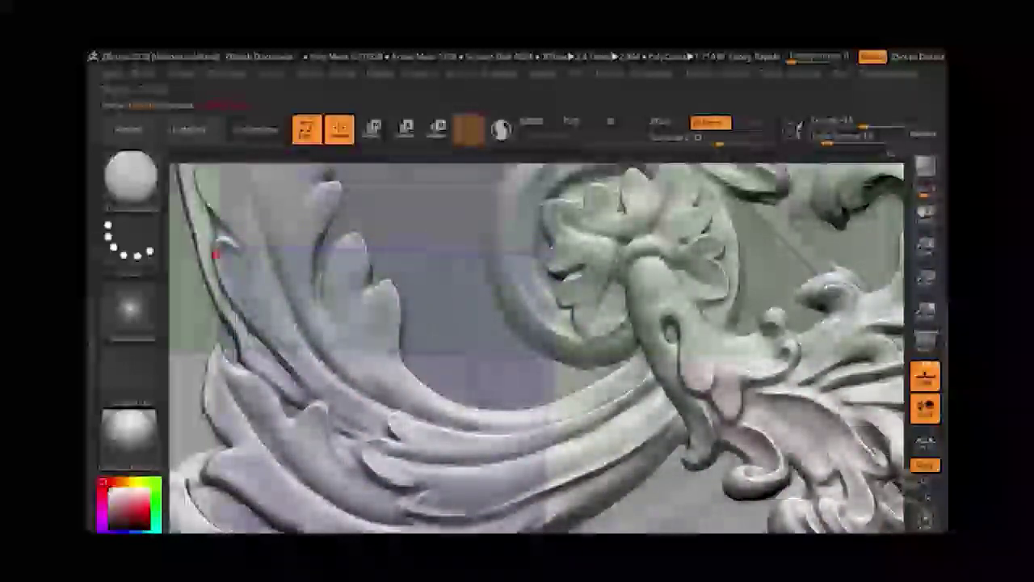
pyautogui.keyDown('shift'); pyautogui.moveTo(315, 299); pyautogui.dragTo(366, 312); pyautogui.keyUp('shift')
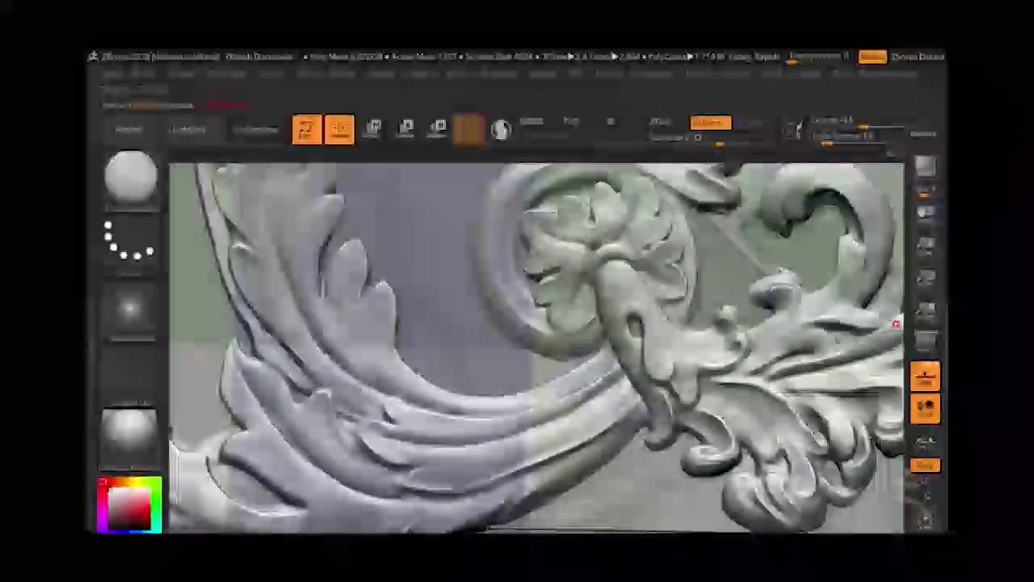
pyautogui.moveTo(364, 278); pyautogui.dragTo(687, 419, button='right')
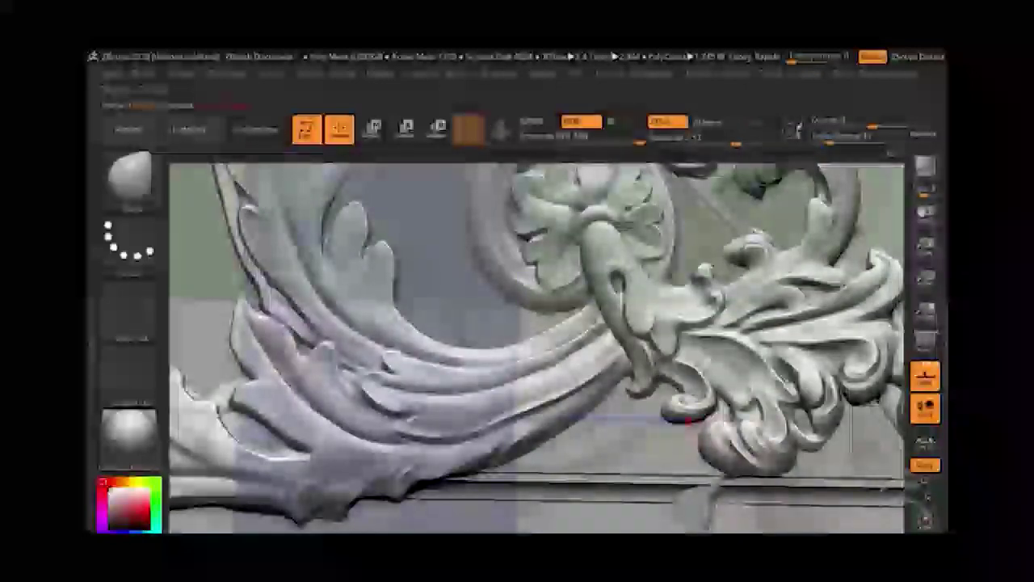
pyautogui.moveTo(686, 400)
pyautogui.mouseDown(button='right')
pyautogui.moveTo(700, 523)
pyautogui.moveTo(662, 286)
pyautogui.moveTo(675, 346)
pyautogui.mouseUp(button='right')
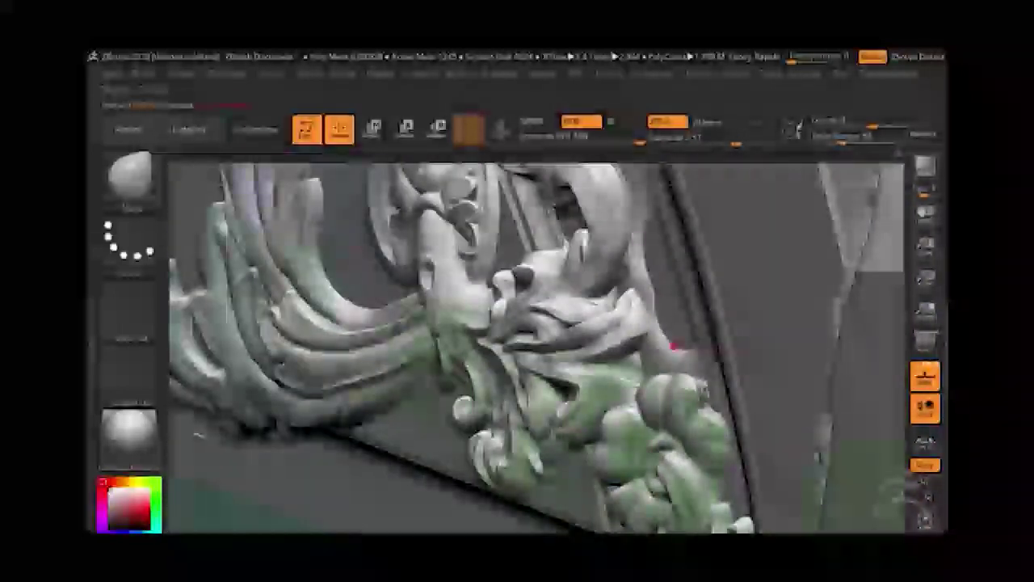
pyautogui.moveTo(684, 358)
pyautogui.mouseDown(button='right')
pyautogui.moveTo(926, 309)
pyautogui.moveTo(888, 404)
pyautogui.moveTo(584, 399)
pyautogui.mouseUp(button='right')
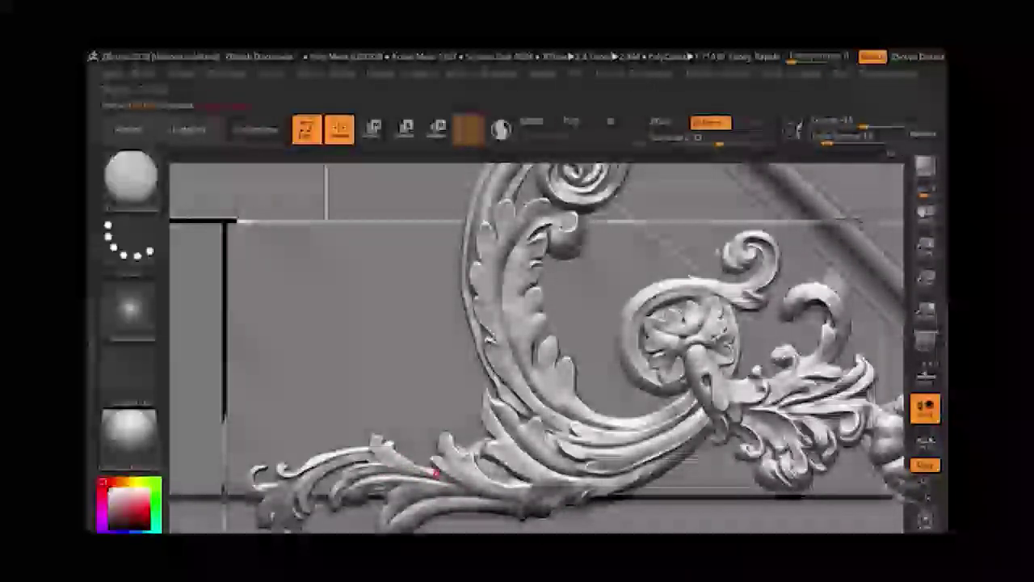
# Shift-smooth the lower leaf surfaces and tilt to reveal the top leaves.
pyautogui.press('shift')
pyautogui.press('shift')
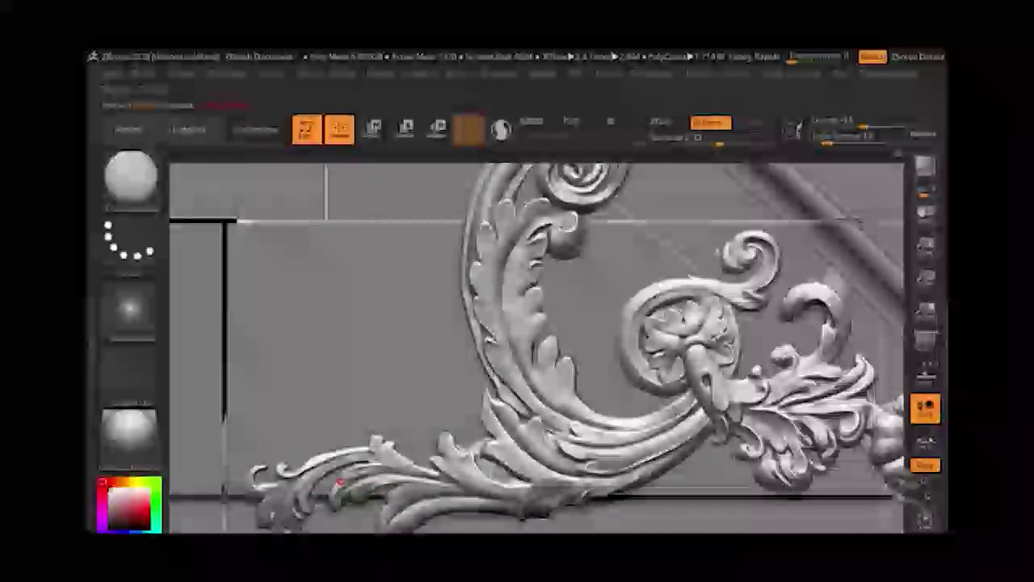
pyautogui.press('shift')
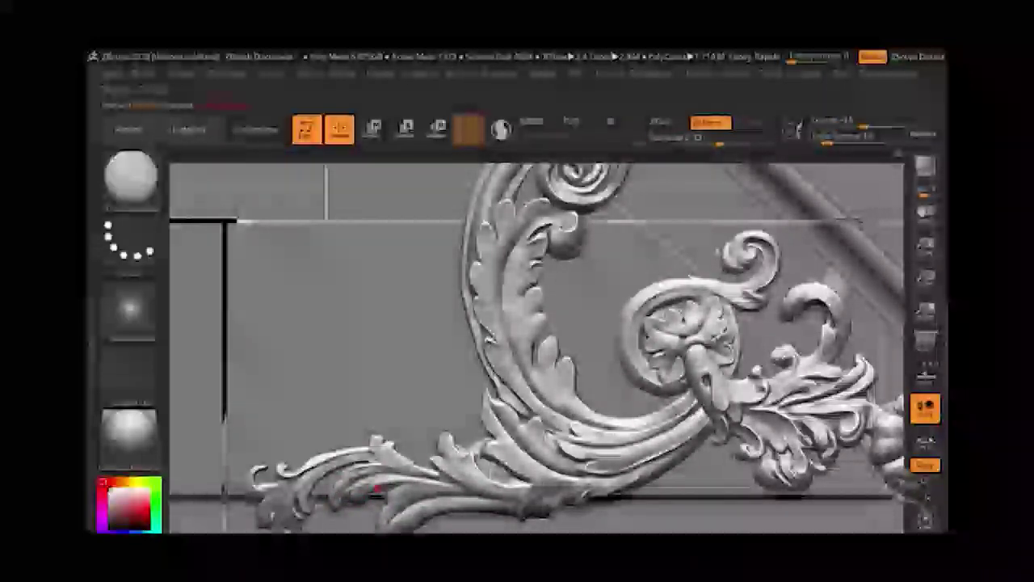
pyautogui.press('shift')
pyautogui.press('shift')
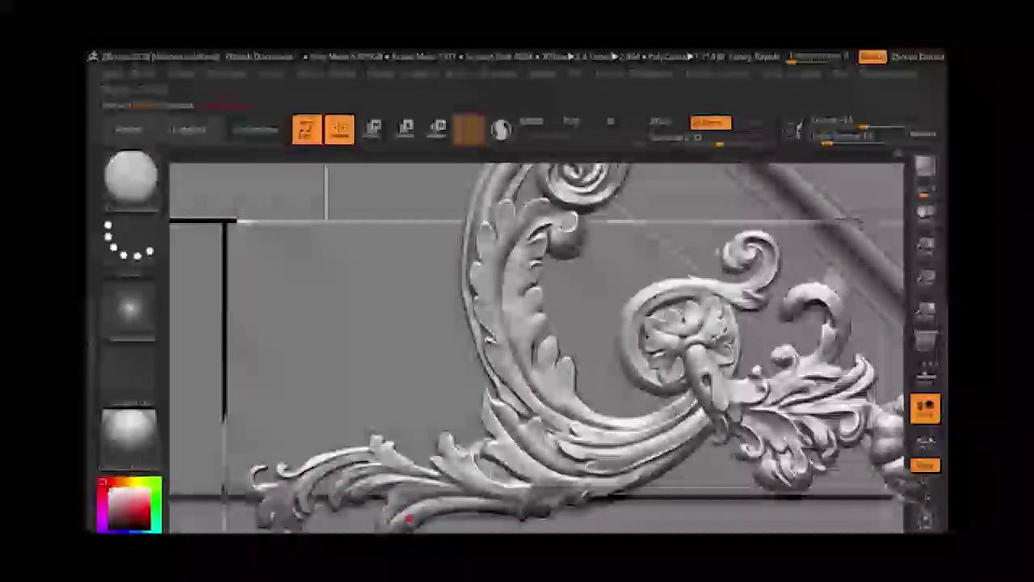
pyautogui.moveTo(412, 521); pyautogui.dragTo(521, 523)
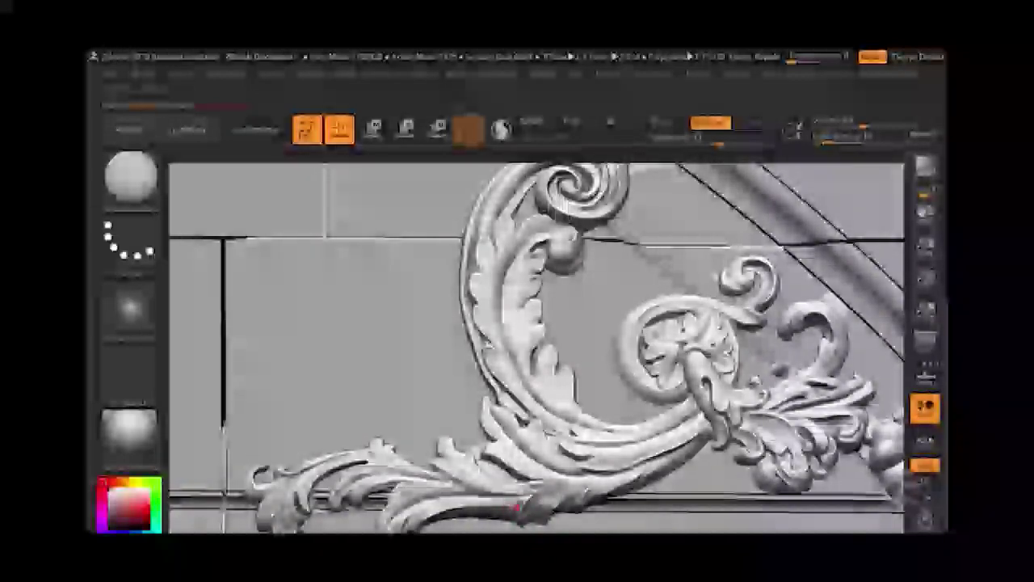
pyautogui.moveTo(510, 511); pyautogui.dragTo(544, 515)
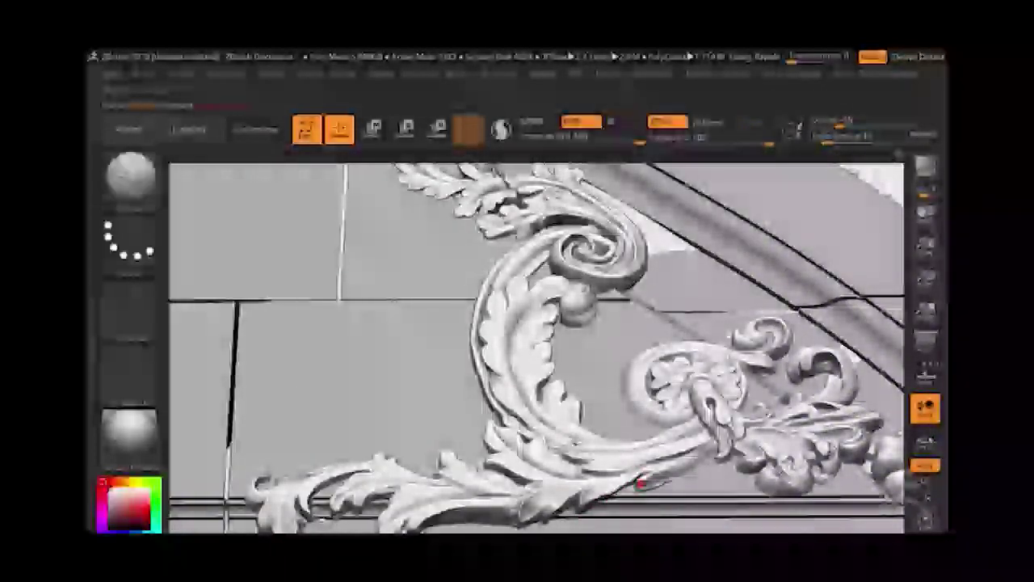
# Switch to a carving brush via B, D, S set to ZSub.
pyautogui.press('b')
pyautogui.press('d')
pyautogui.press('s')
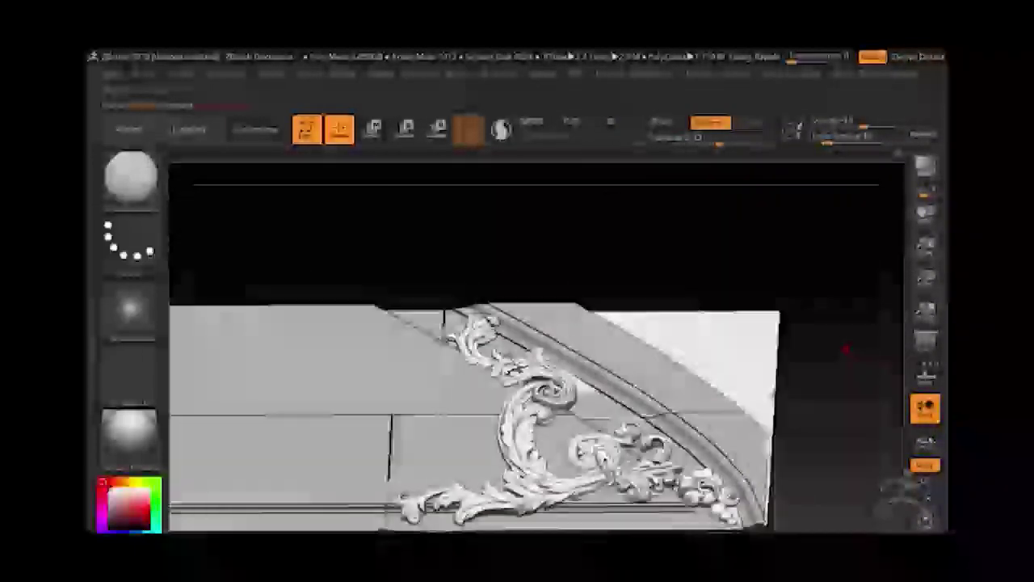
pyautogui.moveTo(498, 507)
pyautogui.mouseDown(button='right')
pyautogui.moveTo(489, 299)
pyautogui.moveTo(500, 380)
pyautogui.mouseUp(button='right')
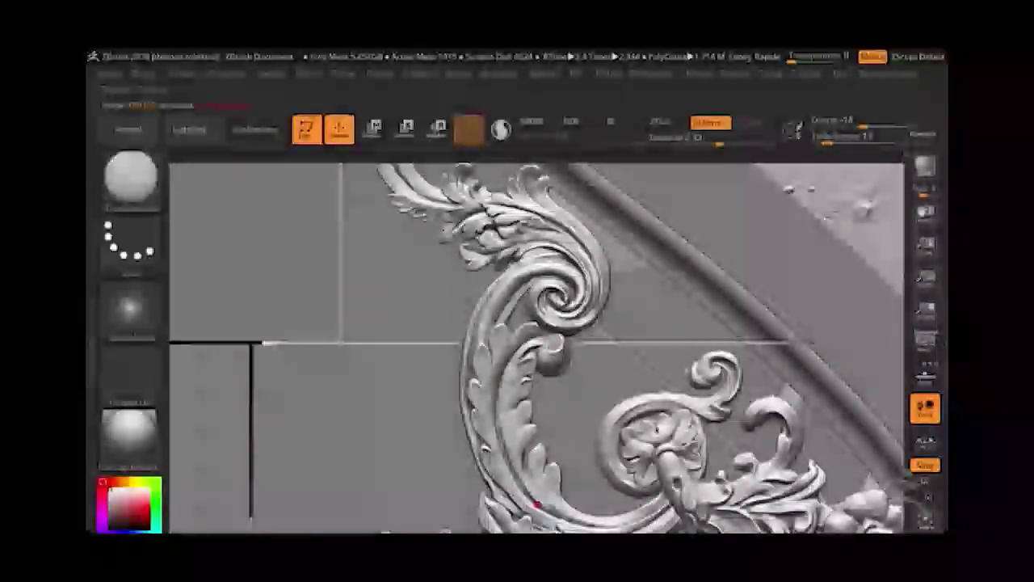
# Switch back to an additive brush via B, S, T for the lower leaves.
pyautogui.press('b')
pyautogui.press('s')
pyautogui.press('t')
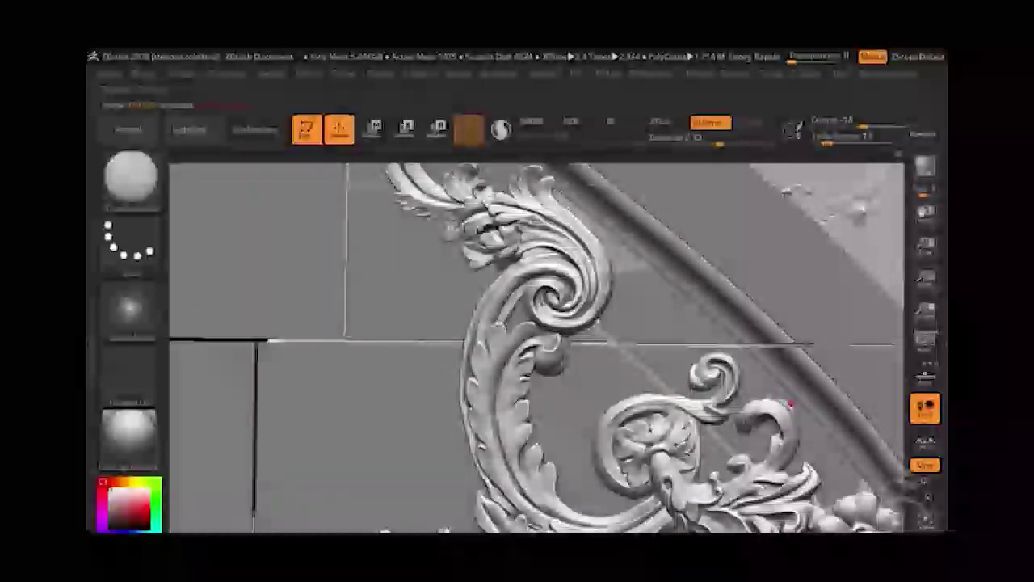
pyautogui.moveTo(795, 413)
pyautogui.keyDown('alt'); pyautogui.mouseDown(button='right')
pyautogui.moveTo(808, 380)
pyautogui.moveTo(913, 365)
pyautogui.mouseUp(button='right'); pyautogui.keyUp('alt')
# Smooth and carve the lower-left leaf tips into rounded lobes, rotating to check them.
pyautogui.keyDown('ctrl'); pyautogui.moveTo(485, 420); pyautogui.dragTo(457, 422, button='right'); pyautogui.keyUp('ctrl')
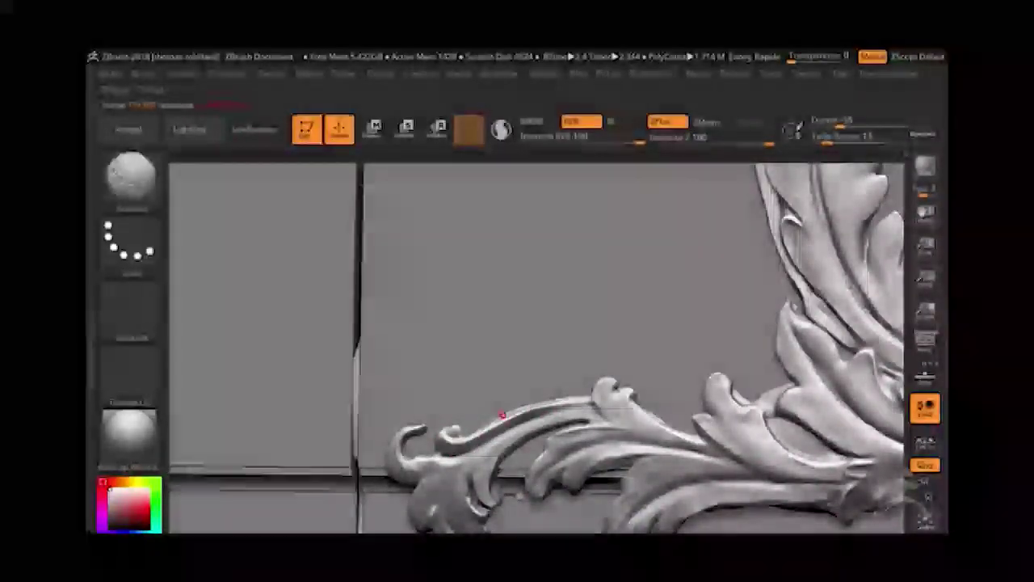
pyautogui.keyDown('shift'); pyautogui.moveTo(498, 415); pyautogui.dragTo(456, 494, button='right'); pyautogui.keyUp('shift')
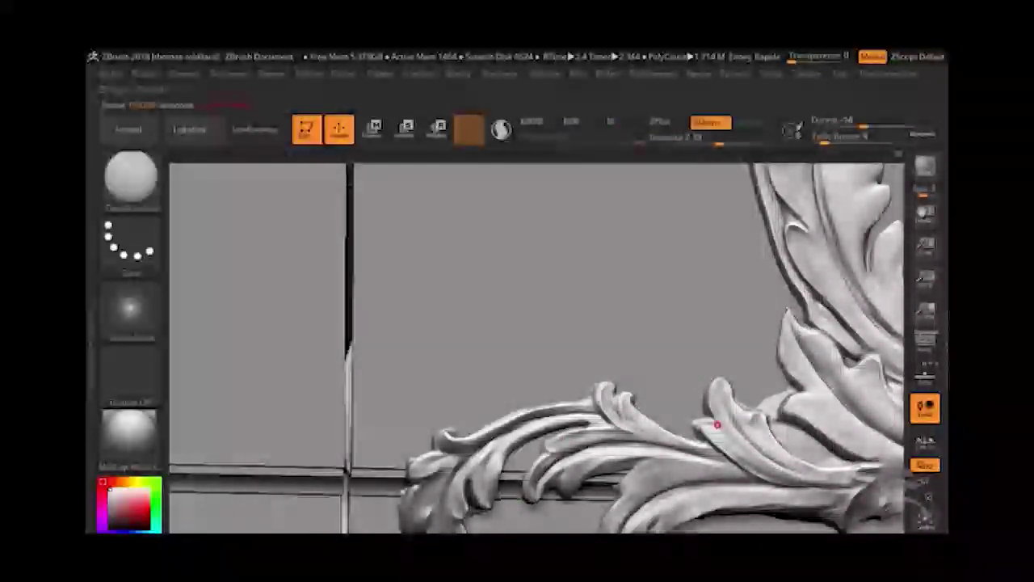
pyautogui.press('shift')
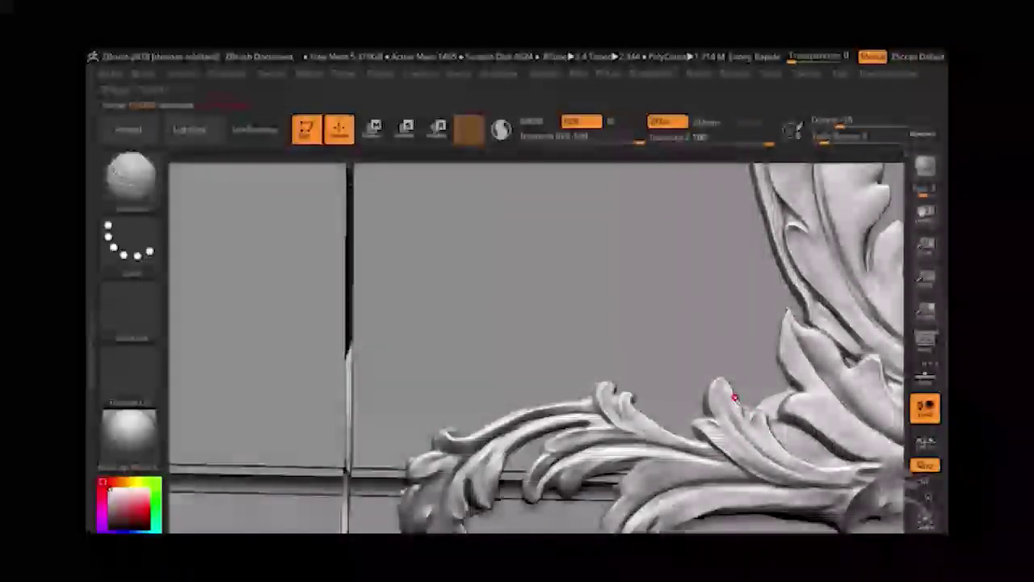
pyautogui.press('shift')
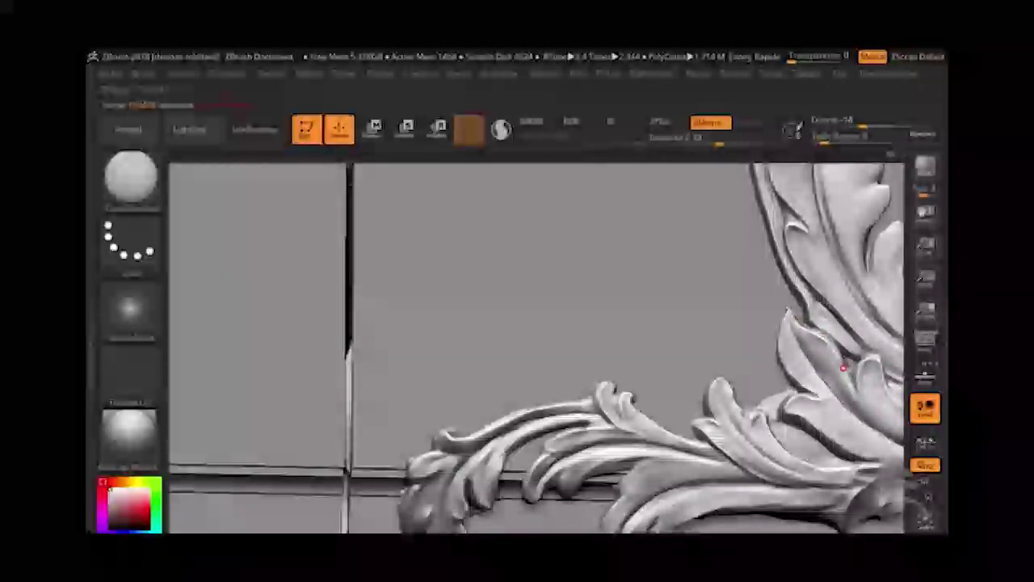
pyautogui.moveTo(843, 369); pyautogui.dragTo(335, 513, button='right')
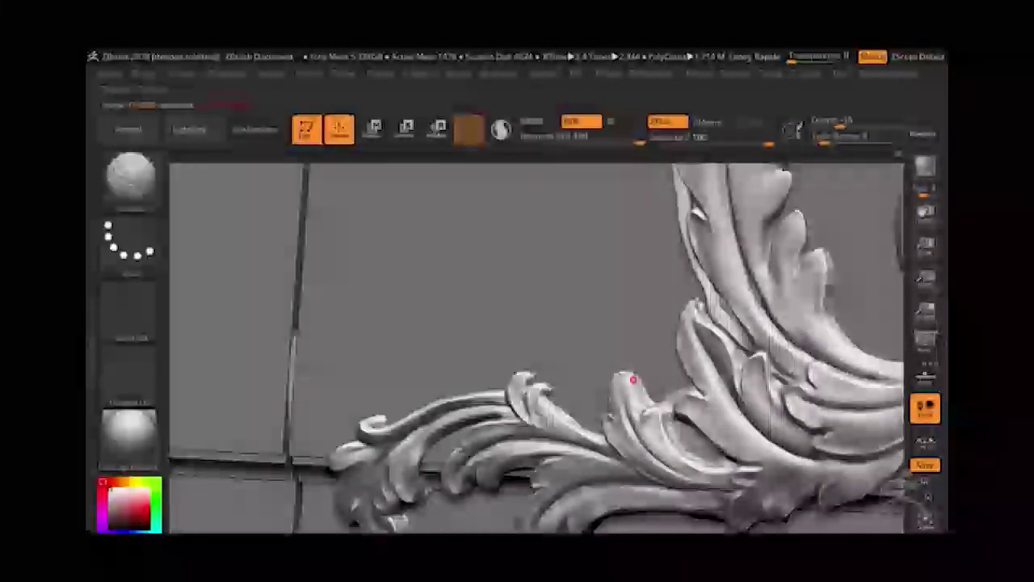
pyautogui.keyDown('alt'); pyautogui.moveTo(635, 376); pyautogui.dragTo(634, 411); pyautogui.keyUp('alt')
pyautogui.moveTo(692, 381); pyautogui.dragTo(693, 389)
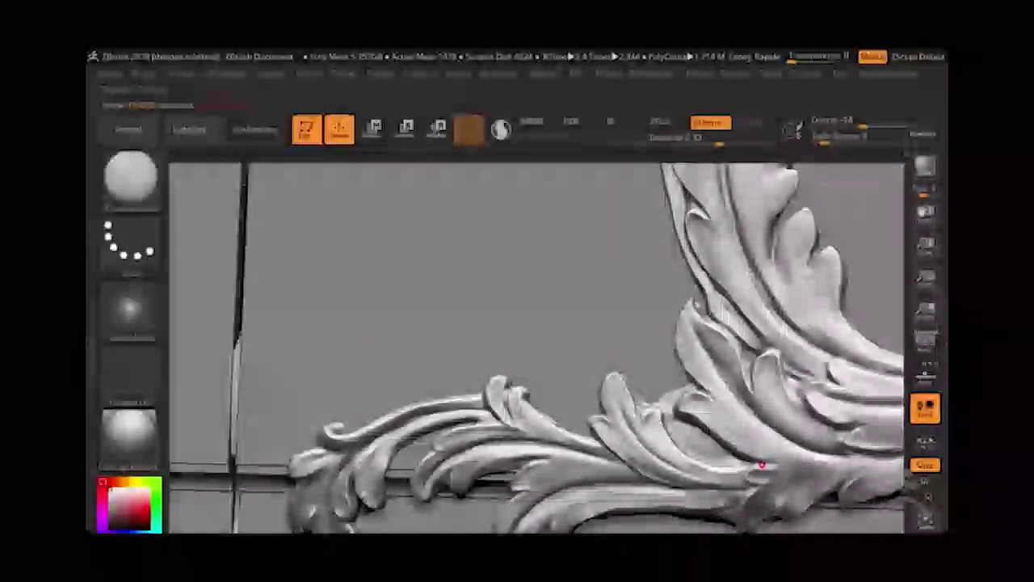
pyautogui.moveTo(773, 461); pyautogui.dragTo(775, 483)
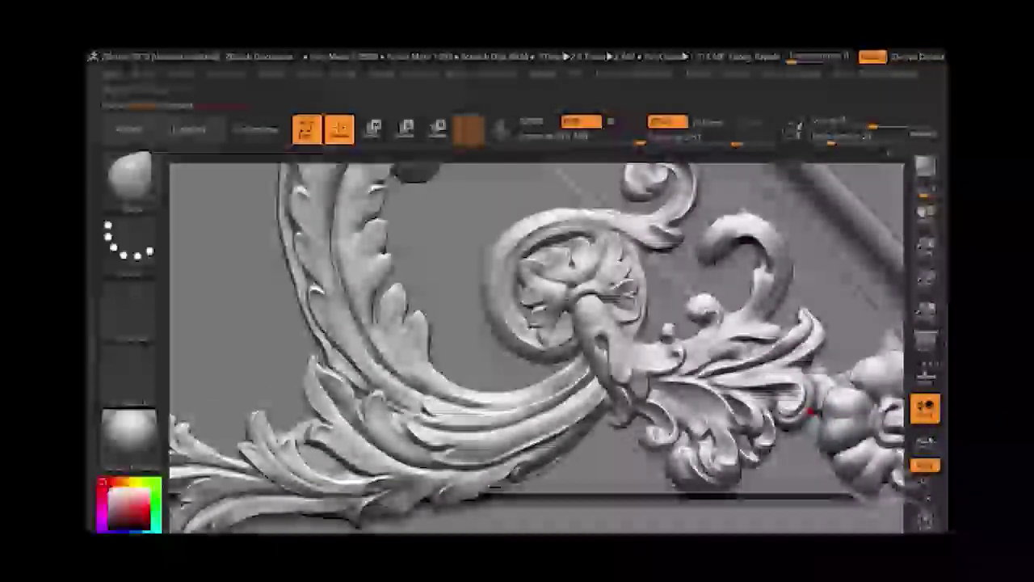
# Resize the brush and tilt the view to reveal the ornament's depth in the arch corner.
pyautogui.press('s')
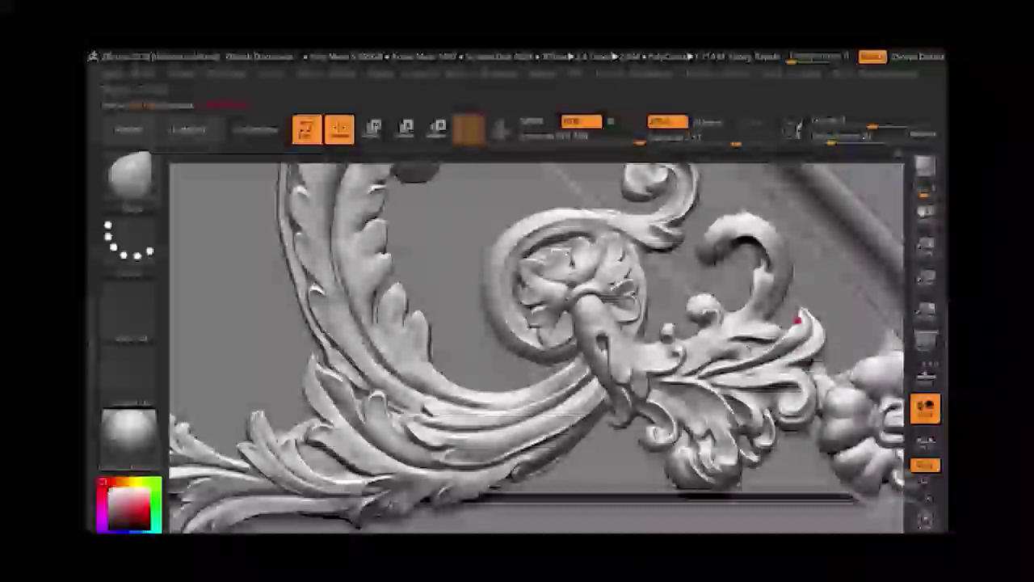
pyautogui.moveTo(798, 319)
pyautogui.mouseDown(button='right')
pyautogui.moveTo(828, 329)
pyautogui.moveTo(754, 342)
pyautogui.mouseUp(button='right')
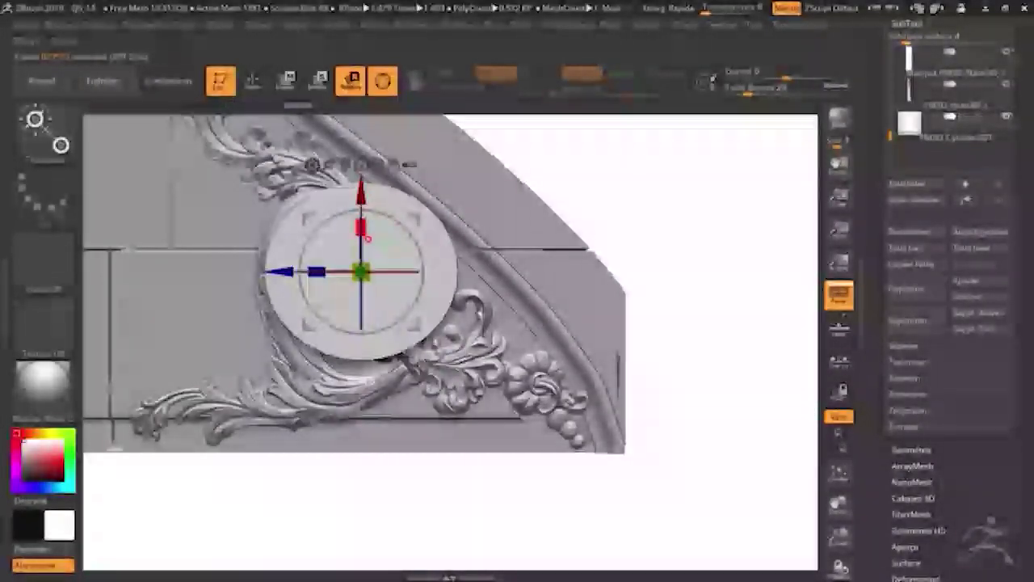
# Move the disc over the ornament, trim it along an arc into a thin crescent, and smooth its edge.
pyautogui.moveTo(361, 273); pyautogui.dragTo(353, 299)
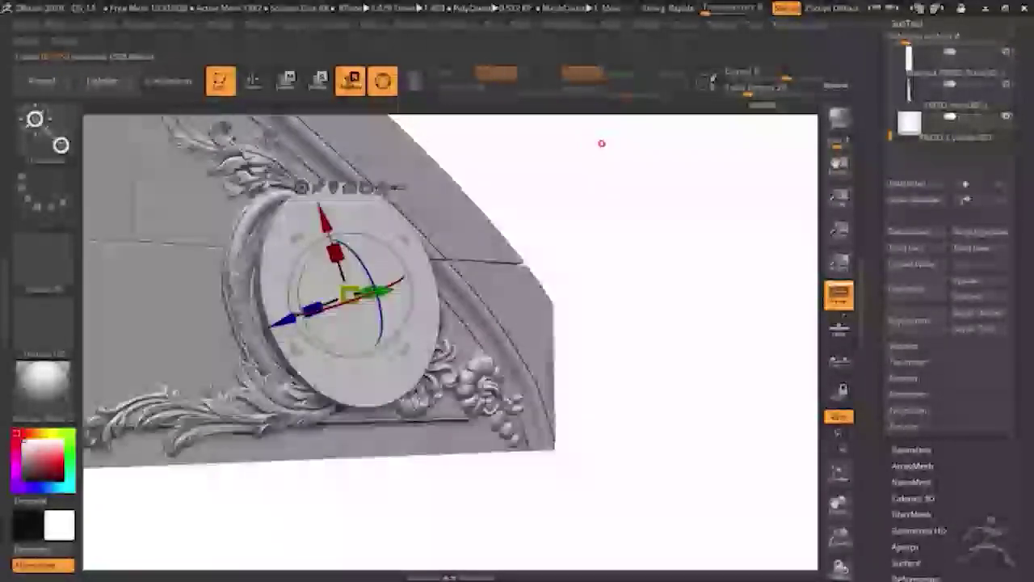
pyautogui.click(416, 152)
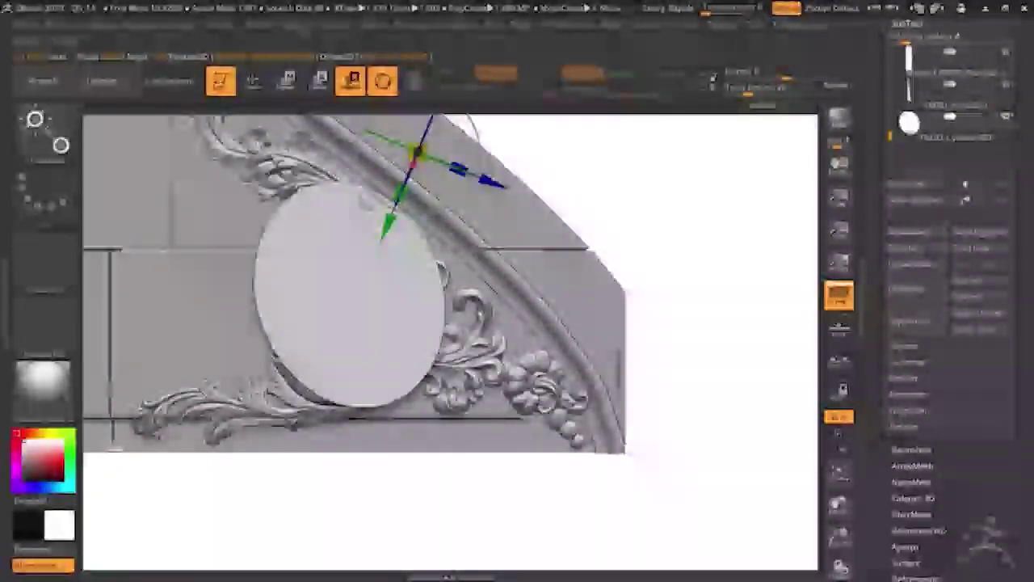
pyautogui.press('q')
pyautogui.moveTo(328, 232); pyautogui.dragTo(307, 276)
pyautogui.moveTo(345, 367); pyautogui.dragTo(316, 348)
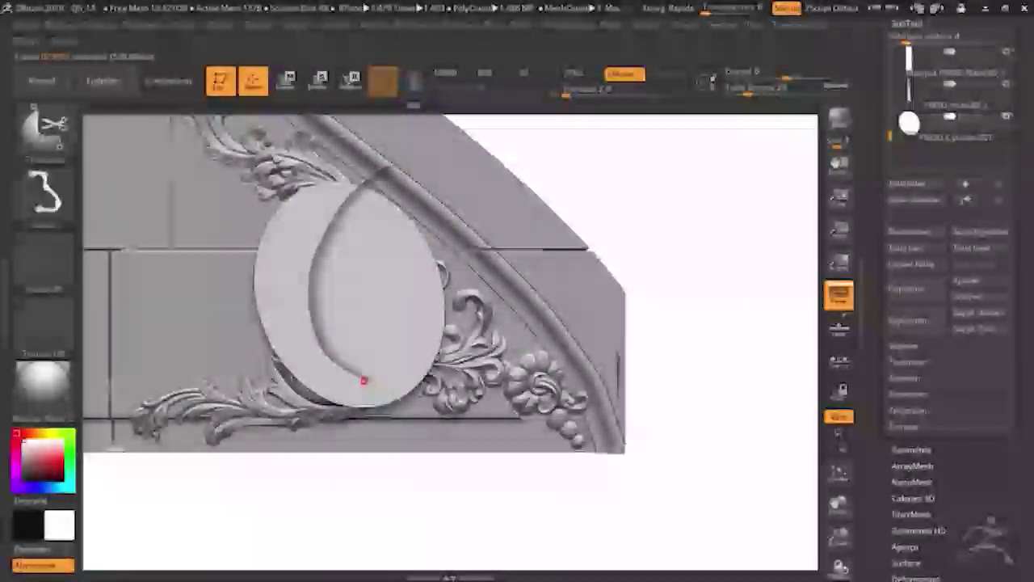
pyautogui.moveTo(395, 424); pyautogui.dragTo(368, 171)
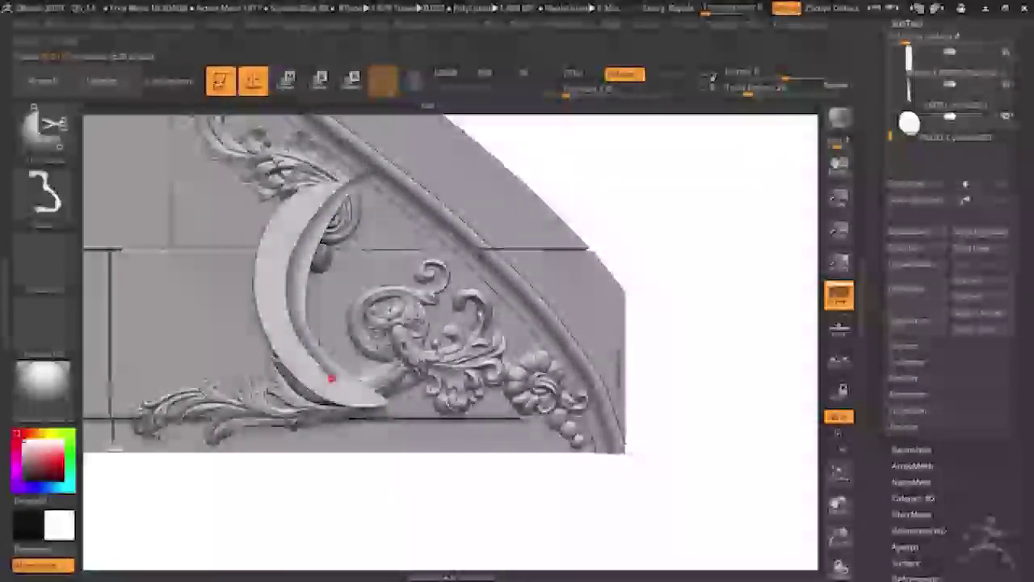
pyautogui.moveTo(398, 410)
pyautogui.keyDown('shift'); pyautogui.mouseDown()
pyautogui.moveTo(334, 277)
pyautogui.moveTo(300, 258)
pyautogui.moveTo(303, 233)
pyautogui.mouseUp(); pyautogui.keyUp('shift')
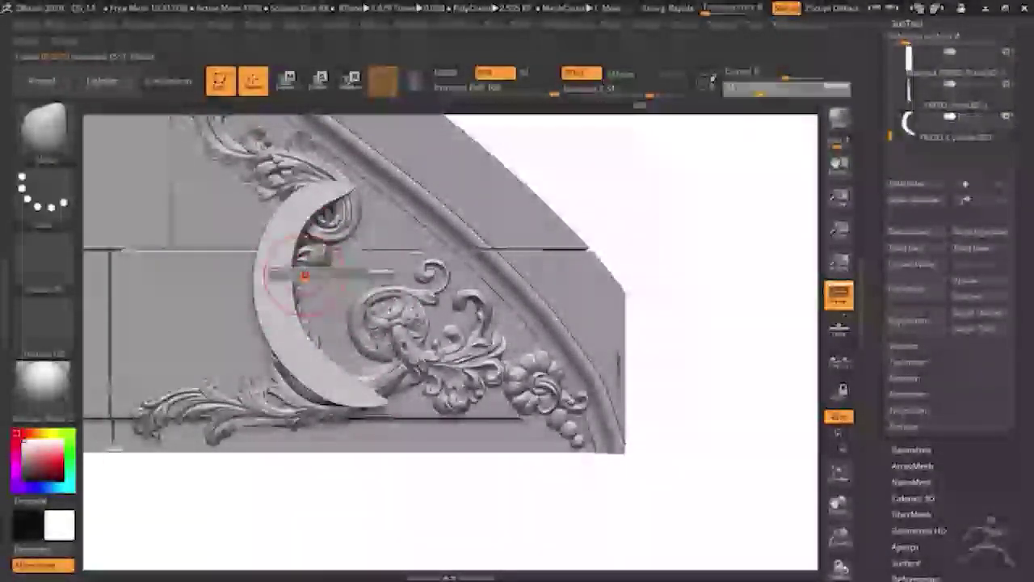
# Tumble and zoom the view to inspect the crescent closely against the scroll-work.
pyautogui.moveTo(630, 339)
pyautogui.mouseDown()
pyautogui.moveTo(674, 134)
pyautogui.moveTo(455, 231)
pyautogui.mouseUp()
pyautogui.press('w')
pyautogui.press('q')
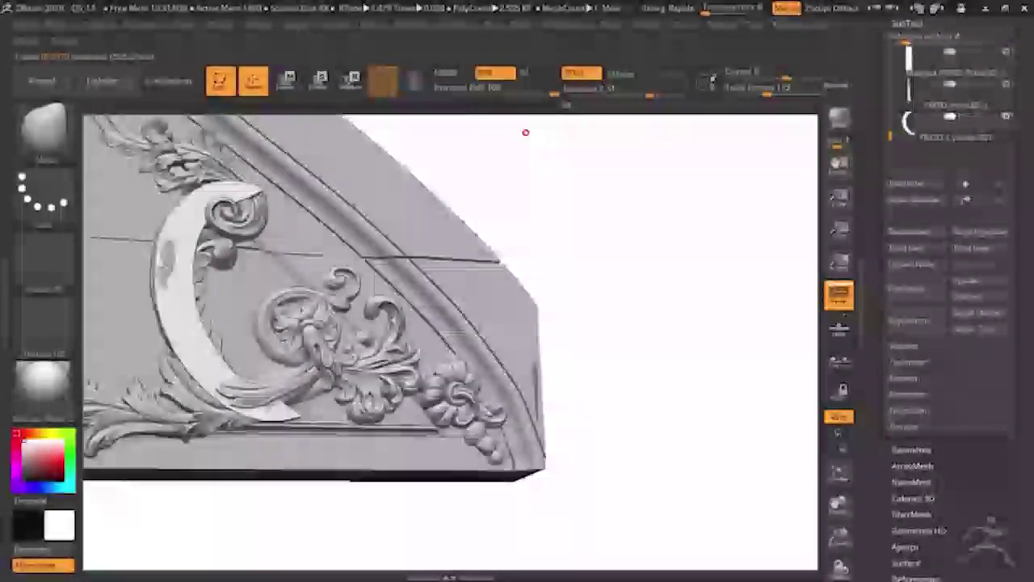
pyautogui.press('w')
pyautogui.moveTo(524, 132)
pyautogui.mouseDown()
pyautogui.moveTo(541, 144)
pyautogui.moveTo(613, 132)
pyautogui.moveTo(570, 185)
pyautogui.moveTo(659, 193)
pyautogui.moveTo(373, 233)
pyautogui.moveTo(635, 127)
pyautogui.moveTo(350, 220)
pyautogui.mouseUp()
pyautogui.press('q')
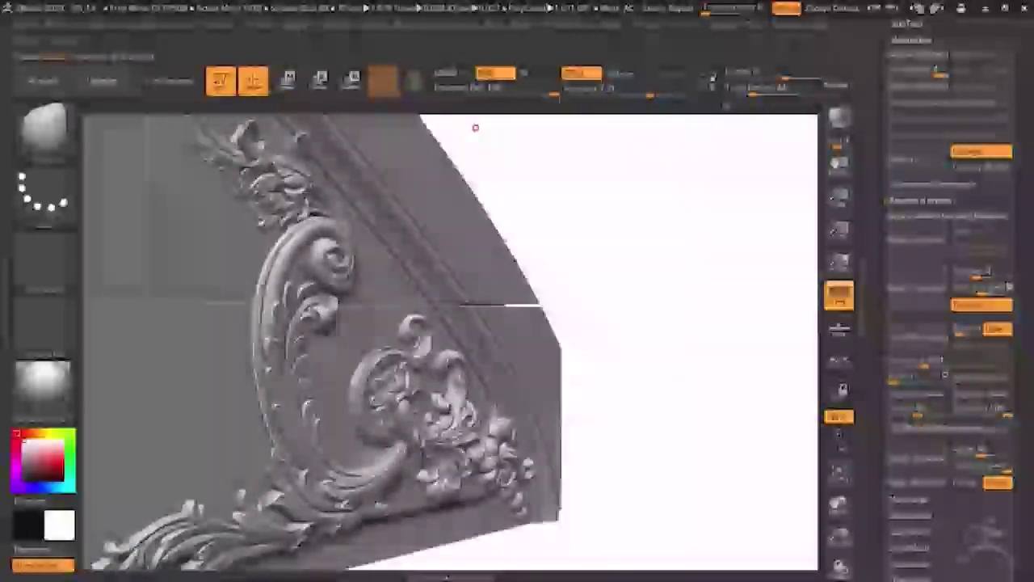
pyautogui.moveTo(473, 127)
pyautogui.mouseDown()
pyautogui.moveTo(466, 108)
pyautogui.moveTo(667, 168)
pyautogui.moveTo(735, 165)
pyautogui.moveTo(304, 285)
pyautogui.mouseUp()
pyautogui.press('w')
pyautogui.press('q')
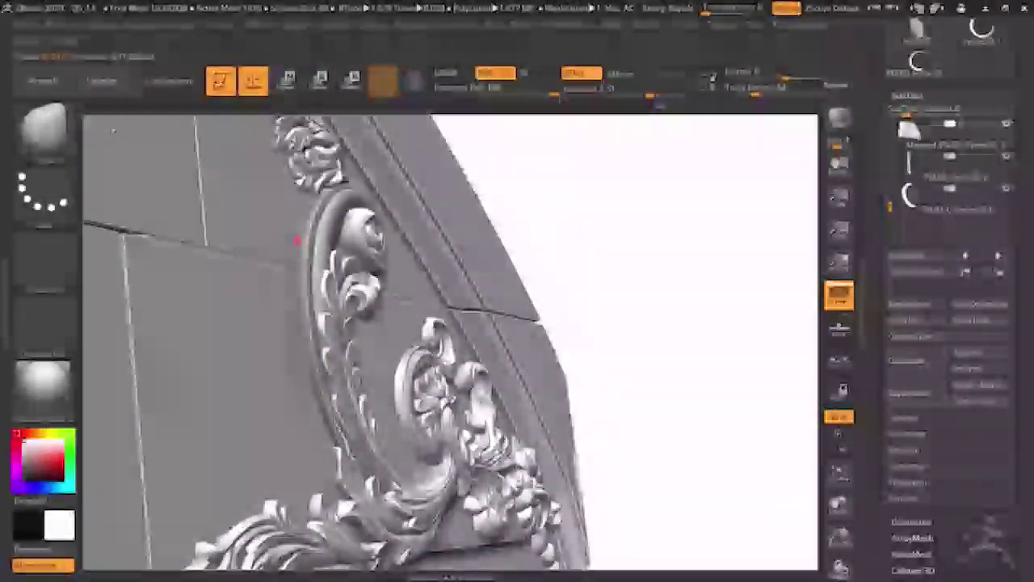
pyautogui.moveTo(300, 231)
pyautogui.mouseDown()
pyautogui.moveTo(768, 131)
pyautogui.moveTo(755, 162)
pyautogui.moveTo(777, 162)
pyautogui.moveTo(299, 408)
pyautogui.mouseUp()
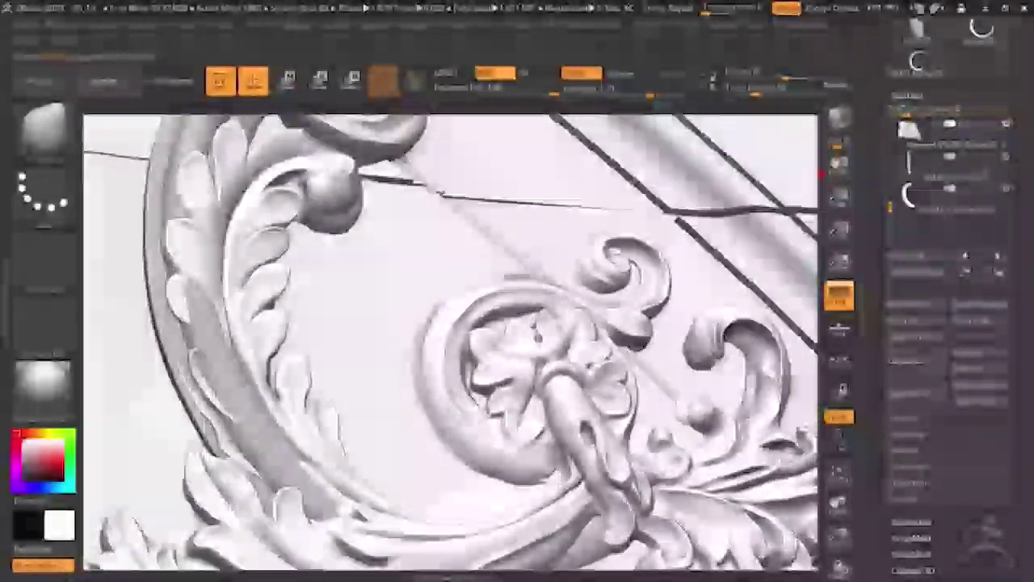
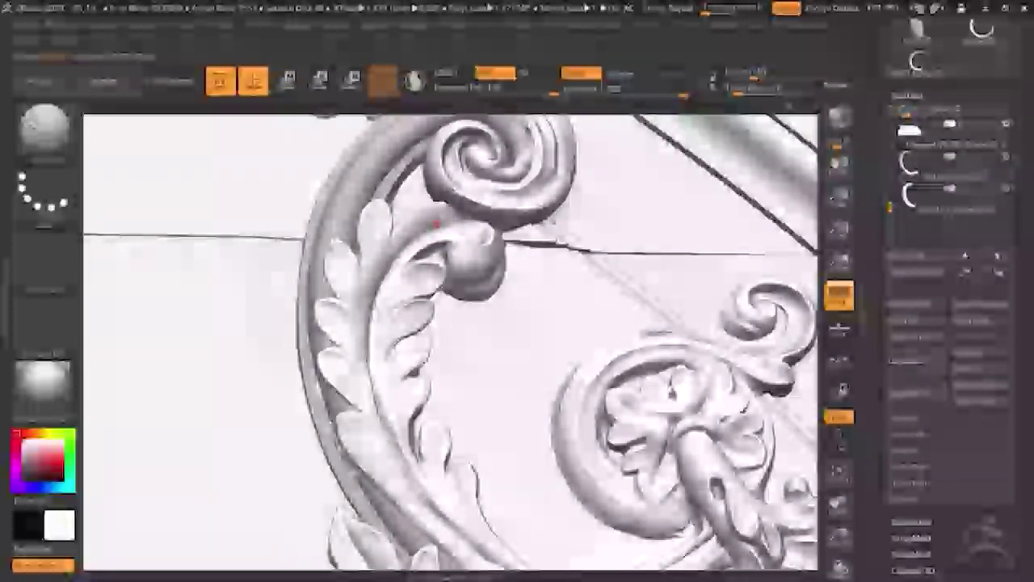
# Zoom in on the spiral, pick a new brush and alpha, and switch Zsub to Zadd.
pyautogui.moveTo(612, 120); pyautogui.dragTo(540, 198)
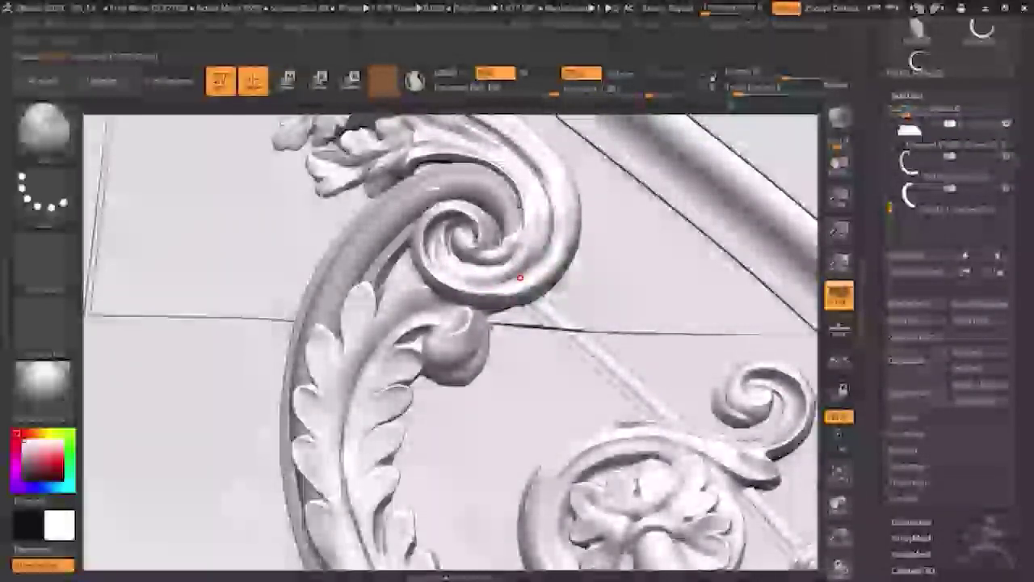
pyautogui.moveTo(542, 213); pyautogui.dragTo(432, 164)
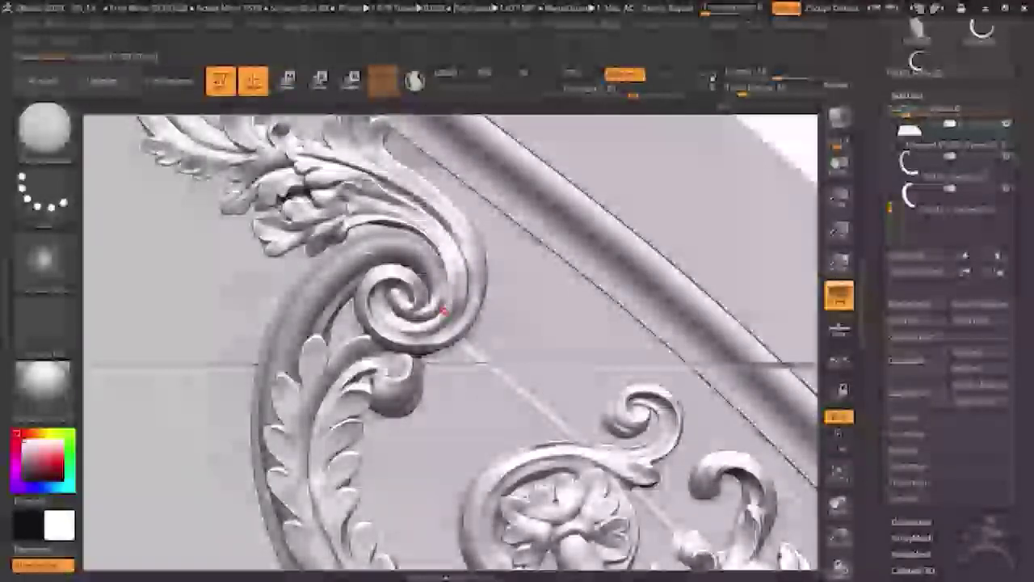
pyautogui.moveTo(443, 283); pyautogui.dragTo(467, 241, button='right')
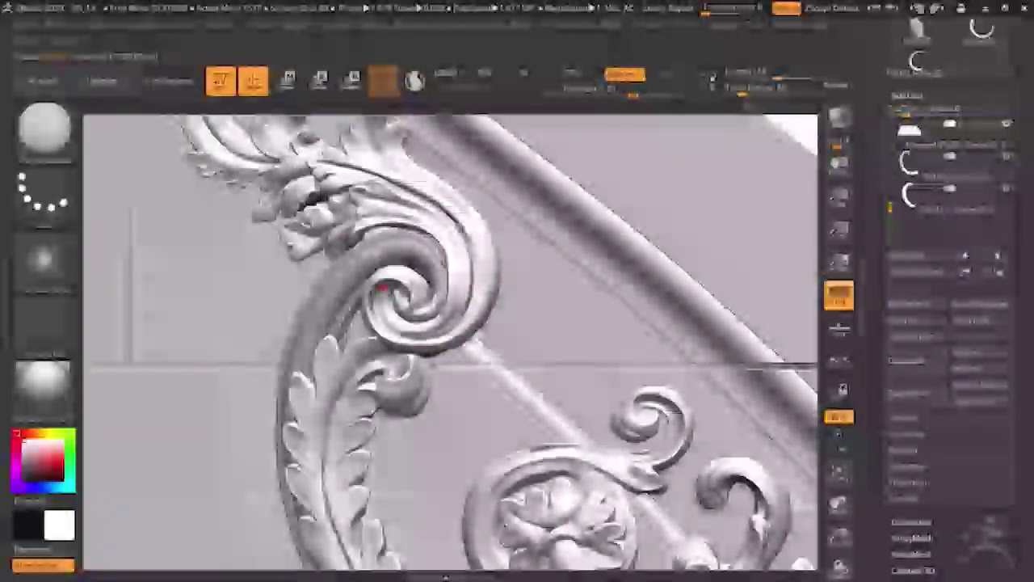
pyautogui.moveTo(377, 304)
pyautogui.mouseDown(button='right')
pyautogui.moveTo(760, 255)
pyautogui.moveTo(536, 429)
pyautogui.mouseUp(button='right')
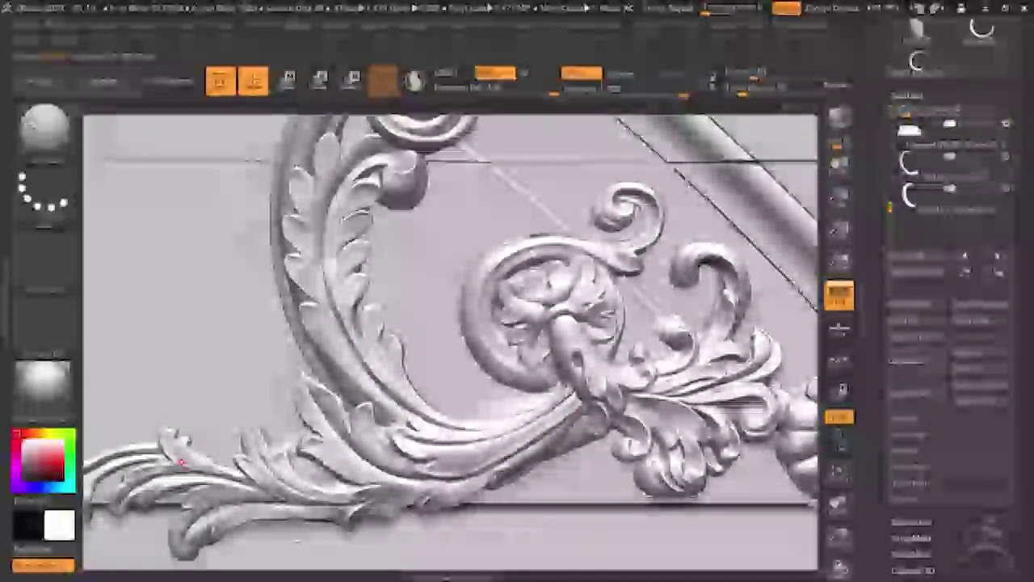
pyautogui.press('shift')
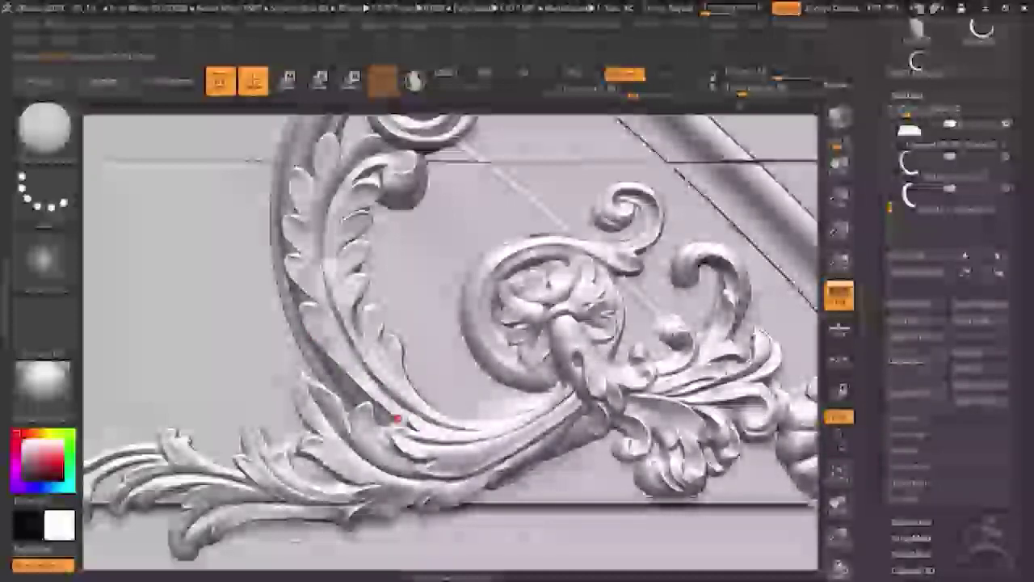
pyautogui.press('alt')
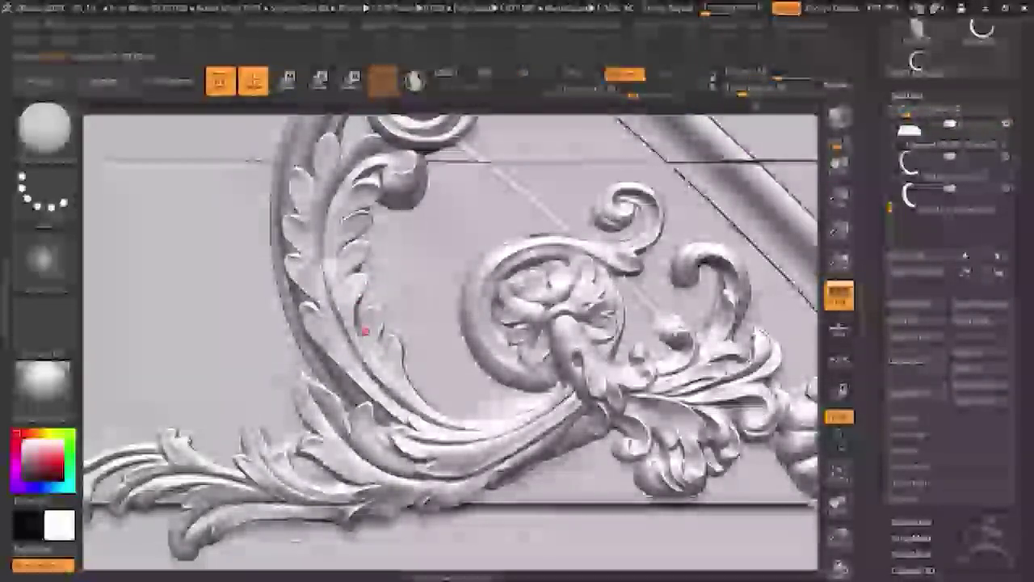
pyautogui.press('alt')
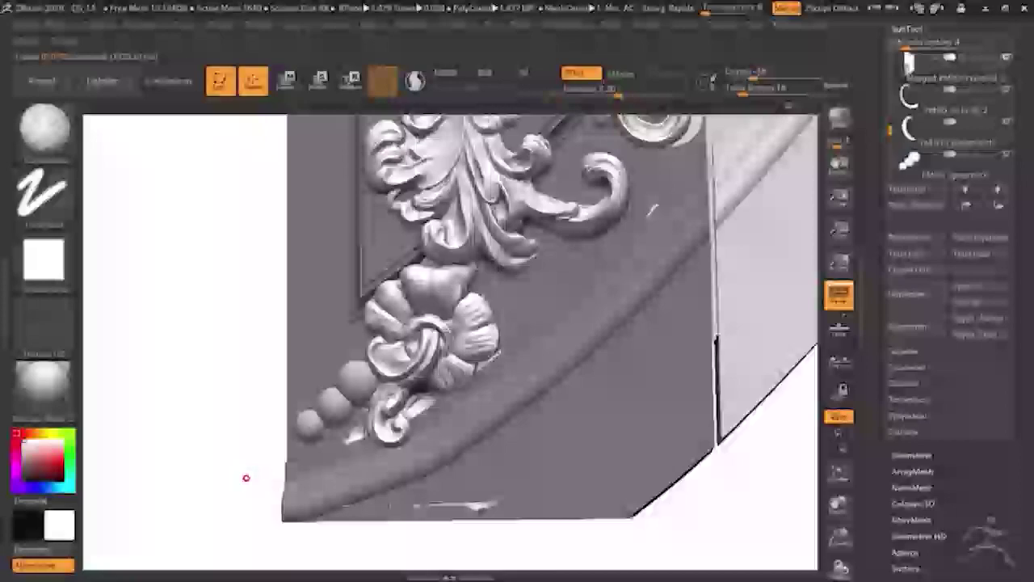
# Select the acanthus ornament subtool in the SubTool list so the back panel dims.
pyautogui.moveTo(245, 478); pyautogui.dragTo(483, 505)
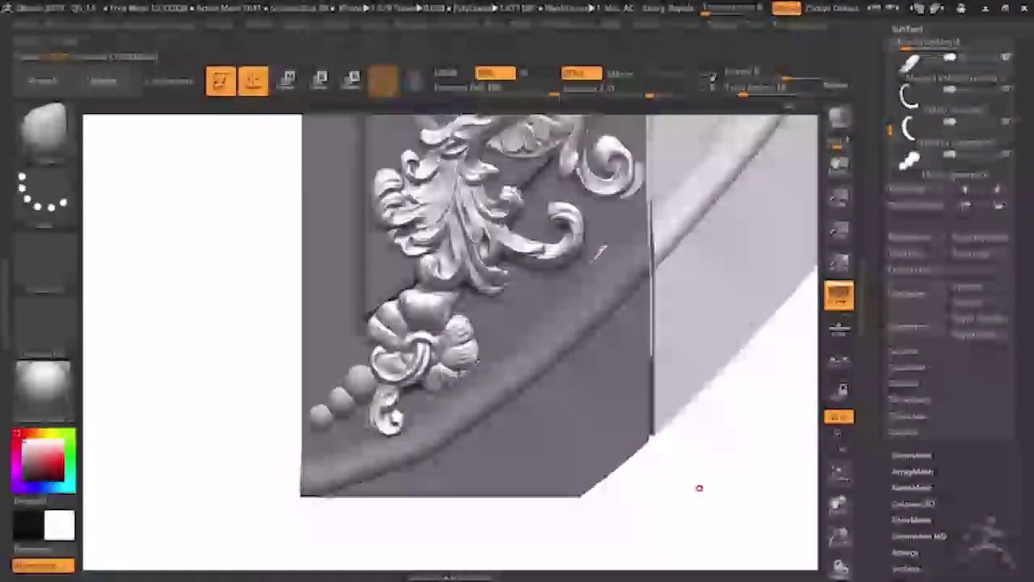
pyautogui.moveTo(699, 487)
pyautogui.mouseDown()
pyautogui.moveTo(706, 401)
pyautogui.moveTo(321, 397)
pyautogui.moveTo(752, 218)
pyautogui.moveTo(399, 168)
pyautogui.moveTo(711, 170)
pyautogui.moveTo(734, 337)
pyautogui.moveTo(711, 259)
pyautogui.moveTo(738, 291)
pyautogui.moveTo(605, 344)
pyautogui.moveTo(741, 272)
pyautogui.moveTo(471, 266)
pyautogui.moveTo(593, 436)
pyautogui.moveTo(722, 319)
pyautogui.moveTo(732, 234)
pyautogui.mouseUp()
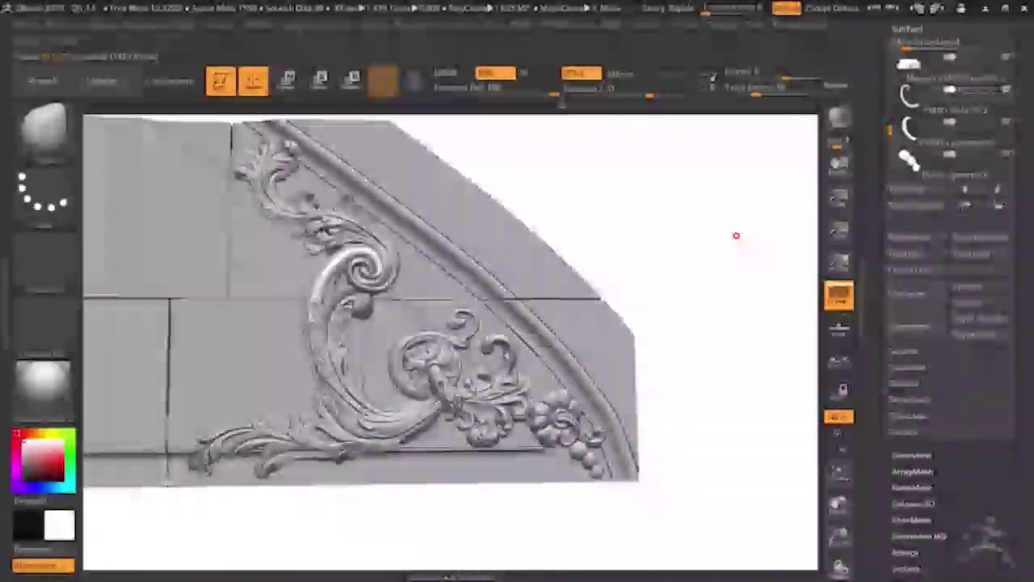
pyautogui.keyDown('alt'); pyautogui.click(507, 378); pyautogui.keyUp('alt')
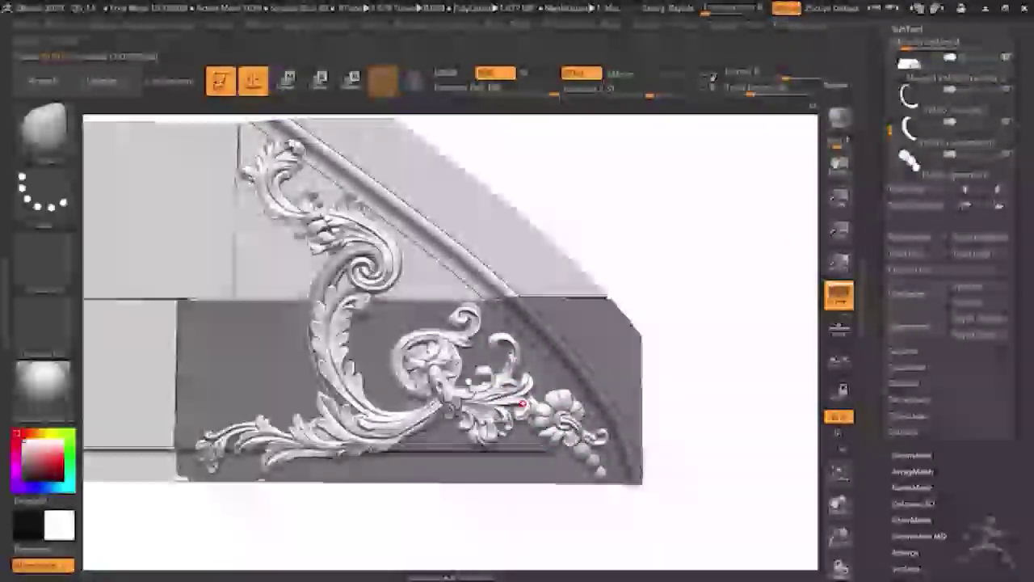
# Drag a lazy-mouse stroke along the main scroll's leaf, then zoom out to review.
pyautogui.moveTo(525, 386)
pyautogui.mouseDown()
pyautogui.moveTo(704, 307)
pyautogui.moveTo(687, 254)
pyautogui.moveTo(709, 298)
pyautogui.moveTo(718, 282)
pyautogui.moveTo(727, 300)
pyautogui.moveTo(138, 237)
pyautogui.moveTo(471, 73)
pyautogui.moveTo(569, 134)
pyautogui.moveTo(568, 148)
pyautogui.moveTo(283, 347)
pyautogui.mouseUp()
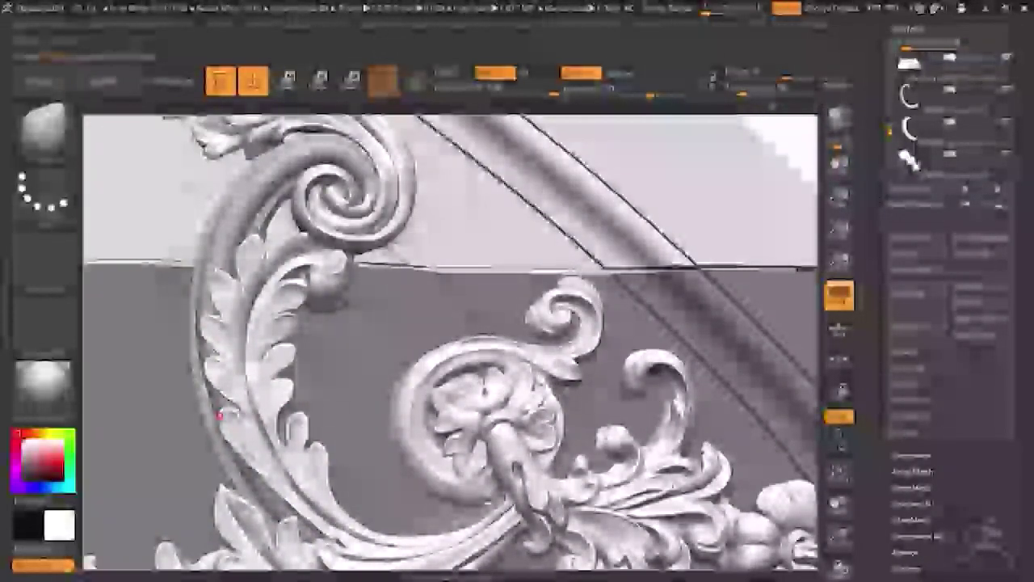
pyautogui.moveTo(233, 417); pyautogui.dragTo(368, 418)
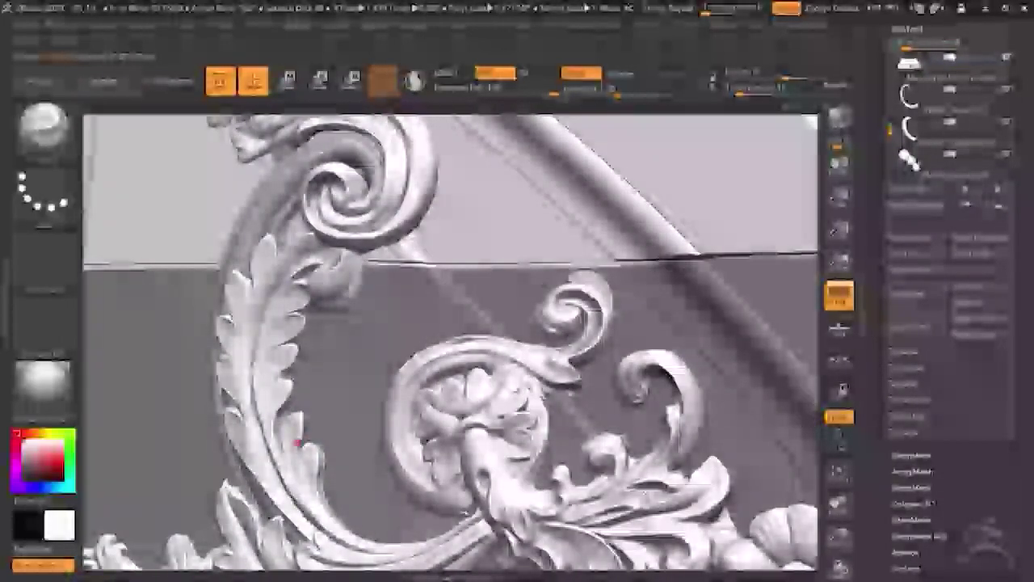
pyautogui.moveTo(275, 423); pyautogui.dragTo(252, 282, button='right')
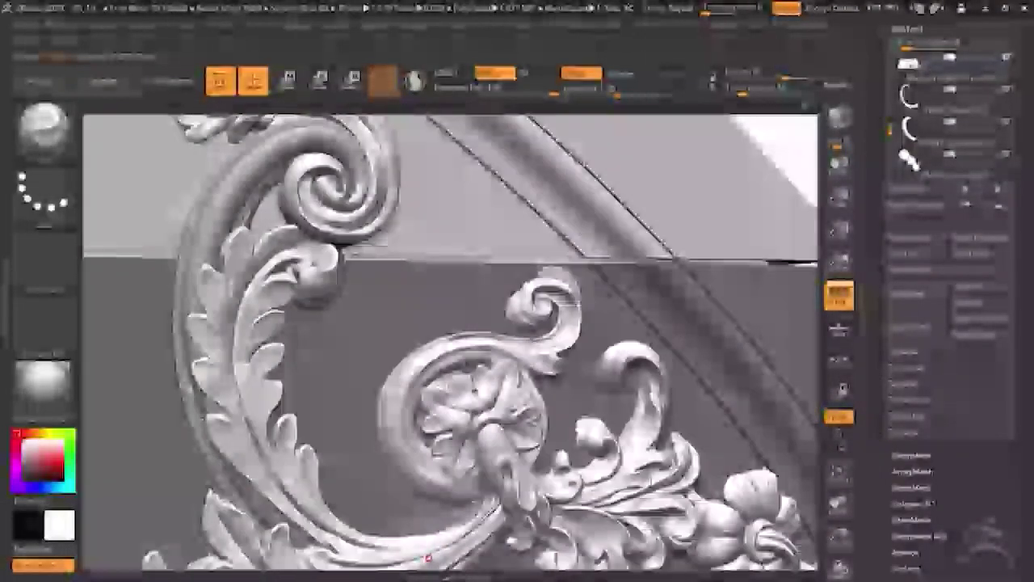
pyautogui.moveTo(388, 540)
pyautogui.mouseDown(button='right')
pyautogui.moveTo(688, 215)
pyautogui.moveTo(420, 435)
pyautogui.mouseUp(button='right')
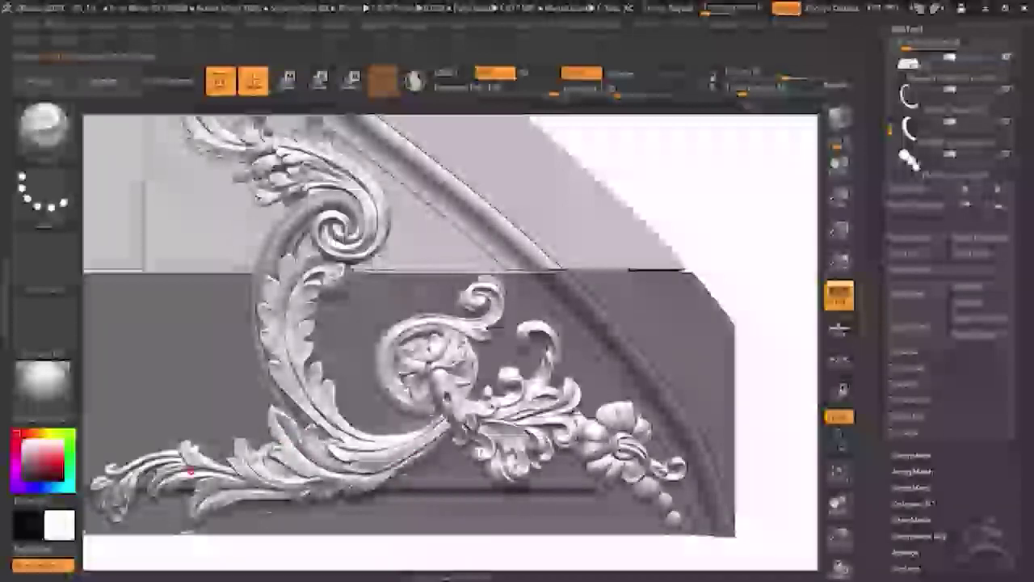
# Dab the curling leaf tip beside the rosette, then frame and review the corner.
pyautogui.moveTo(246, 493)
pyautogui.mouseDown(button='right')
pyautogui.moveTo(688, 217)
pyautogui.moveTo(681, 208)
pyautogui.moveTo(390, 167)
pyautogui.moveTo(566, 139)
pyautogui.moveTo(362, 208)
pyautogui.moveTo(388, 213)
pyautogui.moveTo(429, 124)
pyautogui.moveTo(687, 164)
pyautogui.moveTo(684, 150)
pyautogui.moveTo(700, 141)
pyautogui.moveTo(683, 172)
pyautogui.moveTo(723, 210)
pyautogui.moveTo(708, 234)
pyautogui.moveTo(719, 226)
pyautogui.moveTo(737, 176)
pyautogui.moveTo(702, 208)
pyautogui.moveTo(722, 176)
pyautogui.moveTo(702, 203)
pyautogui.moveTo(724, 206)
pyautogui.moveTo(679, 233)
pyautogui.moveTo(653, 235)
pyautogui.moveTo(649, 215)
pyautogui.moveTo(671, 200)
pyautogui.moveTo(662, 197)
pyautogui.moveTo(660, 228)
pyautogui.moveTo(672, 210)
pyautogui.moveTo(701, 243)
pyautogui.mouseUp(button='right')
pyautogui.keyDown('ctrl'); pyautogui.moveTo(557, 395); pyautogui.dragTo(535, 374, button='right'); pyautogui.keyUp('ctrl')
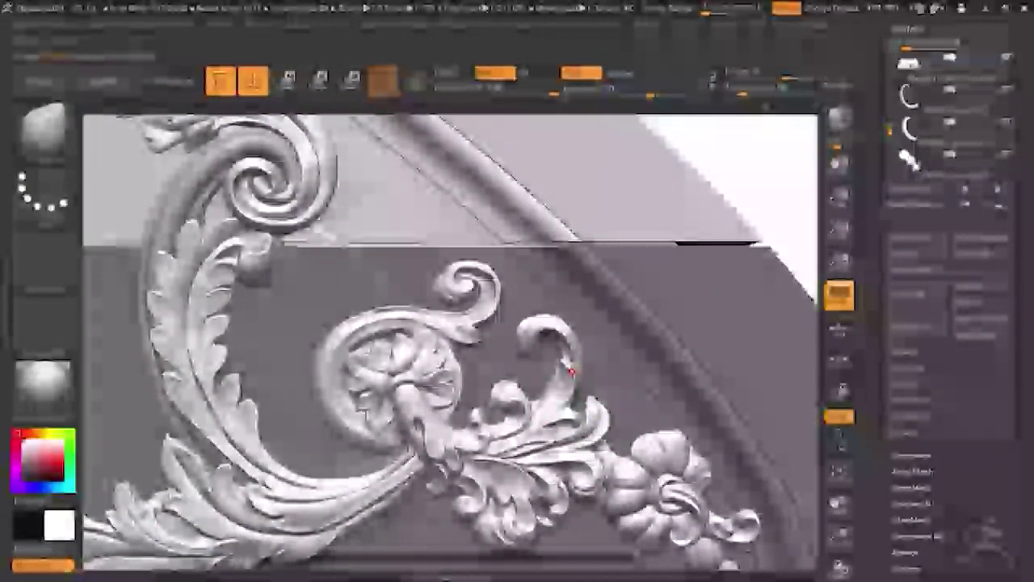
pyautogui.keyDown('alt'); pyautogui.click(572, 393); pyautogui.keyUp('alt')
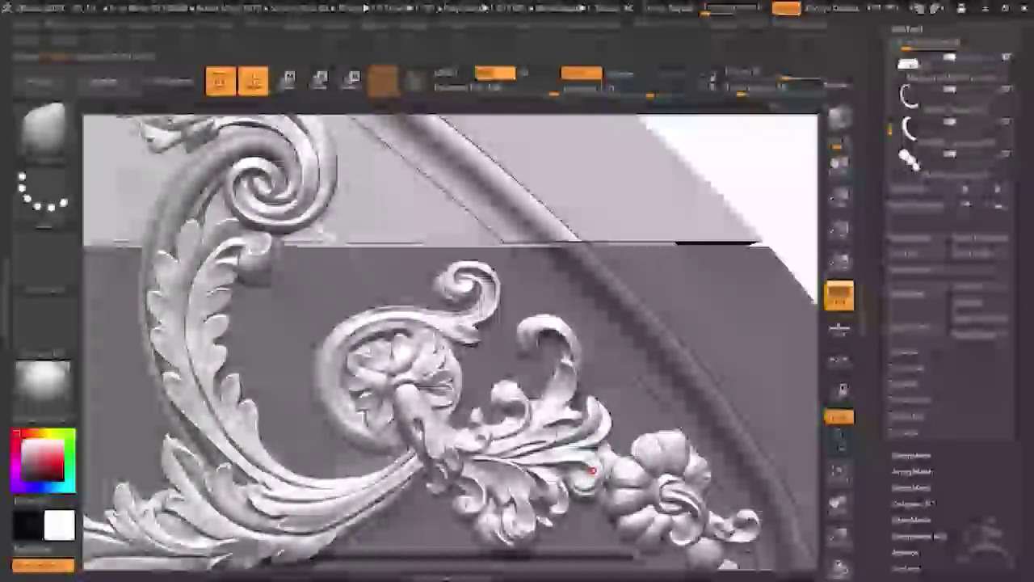
pyautogui.press('f')
pyautogui.keyDown('ctrl'); pyautogui.moveTo(752, 348); pyautogui.dragTo(537, 417, button='right'); pyautogui.keyUp('ctrl')
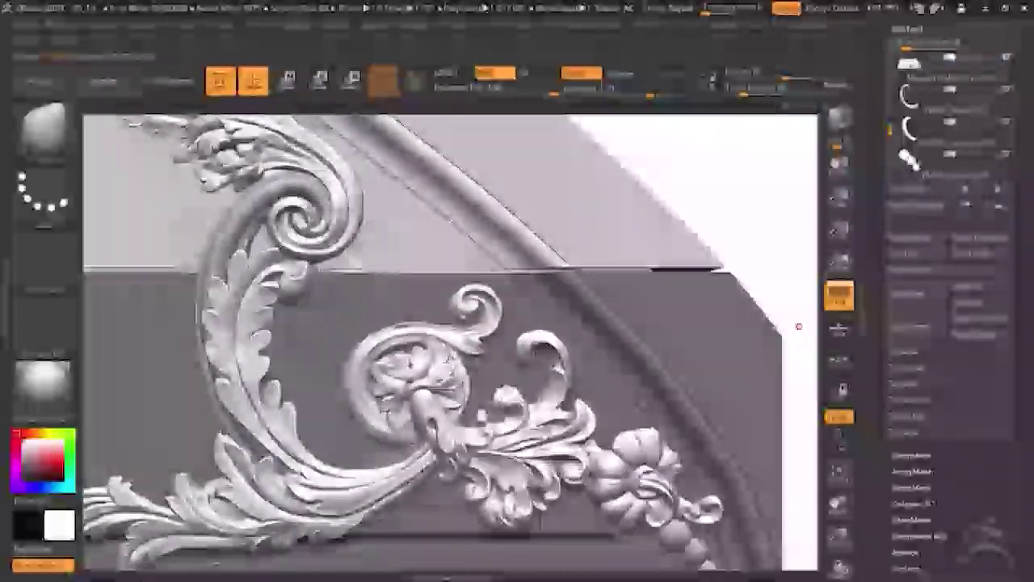
pyautogui.moveTo(464, 296)
pyautogui.keyDown('ctrl'); pyautogui.mouseDown(button='right')
pyautogui.moveTo(574, 383)
pyautogui.moveTo(761, 270)
pyautogui.moveTo(754, 240)
pyautogui.moveTo(662, 179)
pyautogui.moveTo(655, 213)
pyautogui.moveTo(683, 171)
pyautogui.moveTo(660, 169)
pyautogui.moveTo(680, 212)
pyautogui.moveTo(683, 202)
pyautogui.moveTo(699, 219)
pyautogui.moveTo(697, 162)
pyautogui.moveTo(655, 251)
pyautogui.moveTo(727, 266)
pyautogui.moveTo(720, 240)
pyautogui.moveTo(736, 368)
pyautogui.mouseUp(button='right'); pyautogui.keyUp('ctrl')
pyautogui.moveTo(713, 324); pyautogui.dragTo(738, 372, button='right')
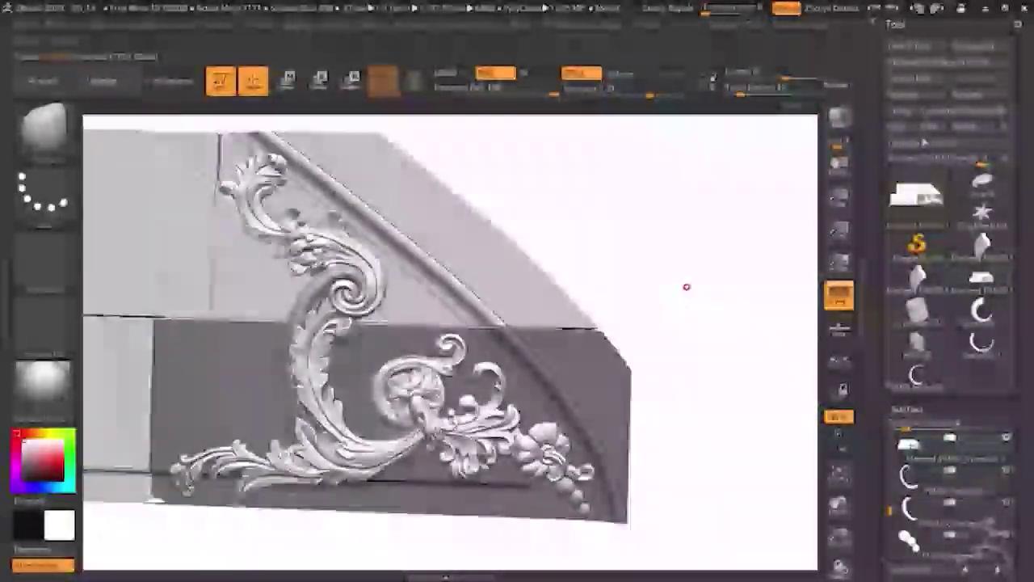